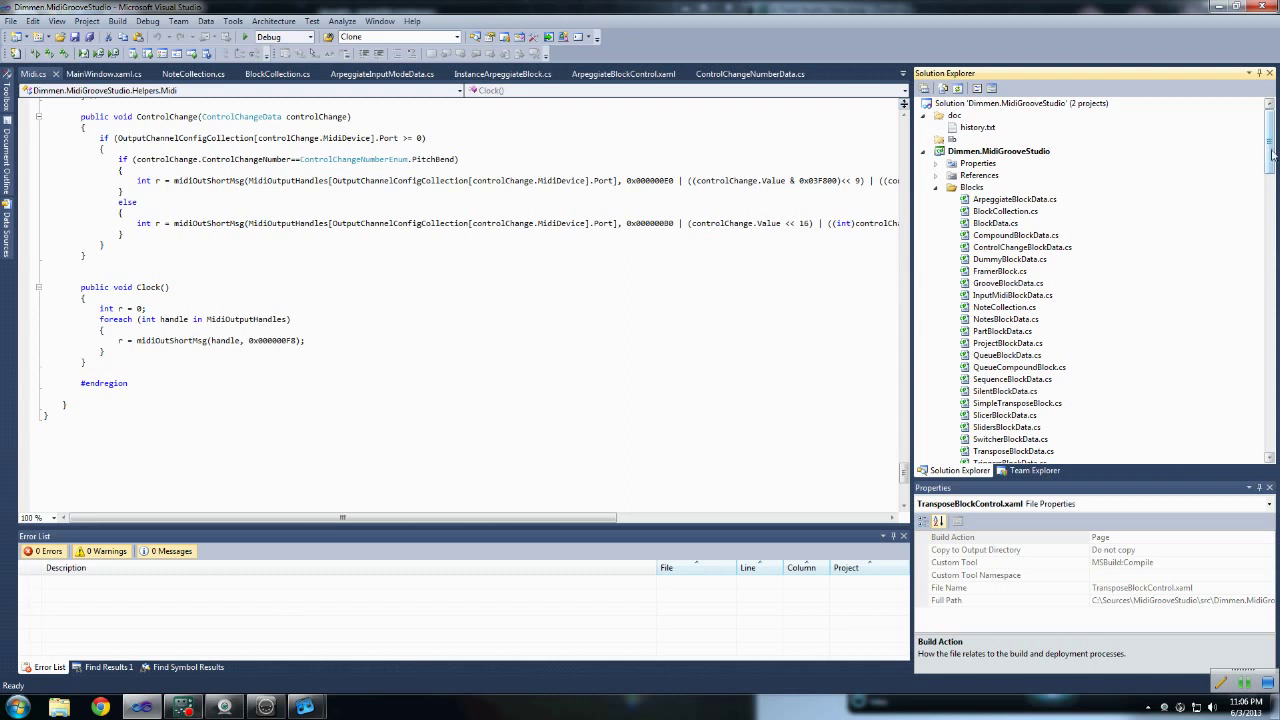
# Run the Dimmen.MidiGrooveStudio solution in debug mode, and minimize Visual Studio to work in the MidiGrooveStudio window.
pyautogui.moveTo(1267, 170); pyautogui.dragTo(1267, 178)
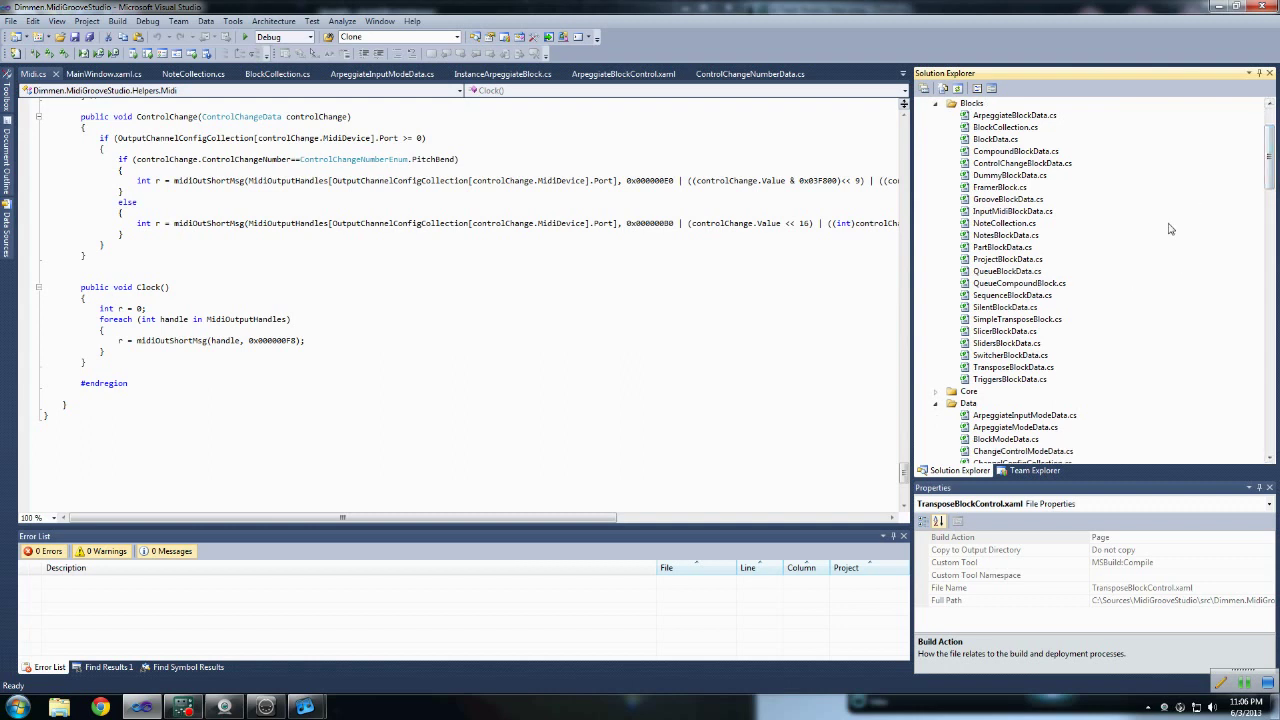
pyautogui.moveTo(1268, 152); pyautogui.dragTo(1272, 210)
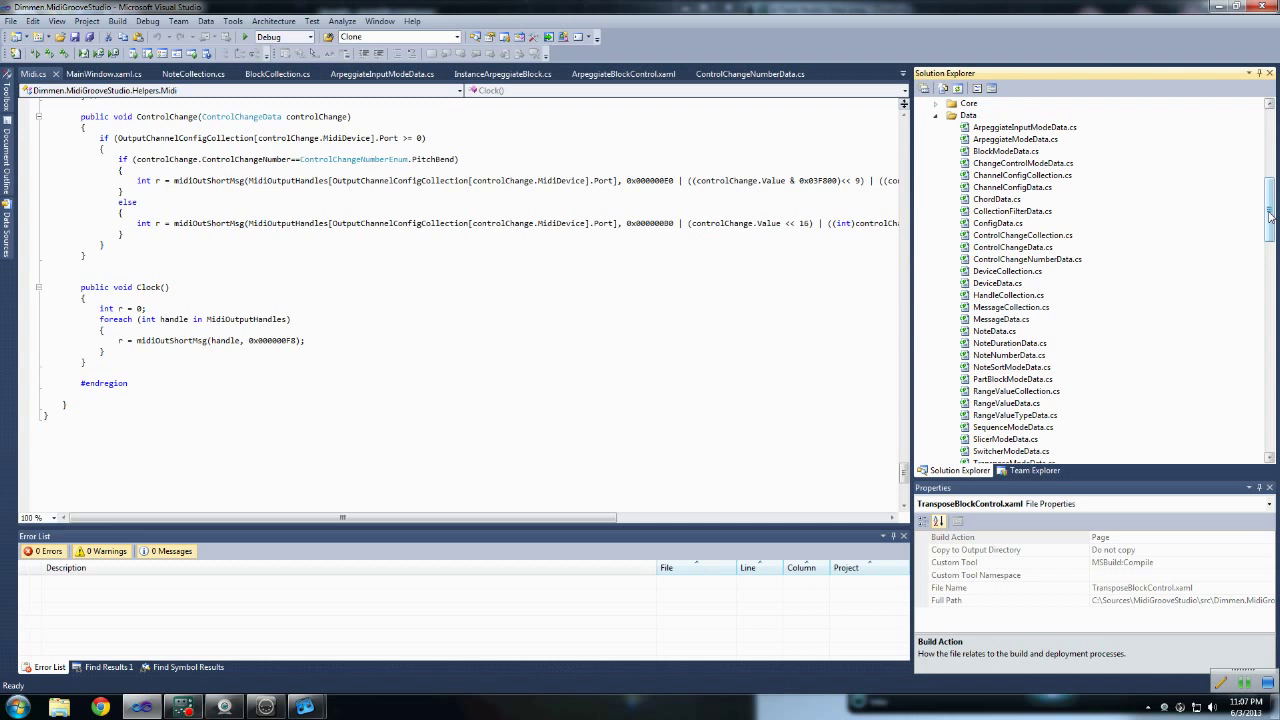
pyautogui.moveTo(1274, 203); pyautogui.dragTo(1272, 140)
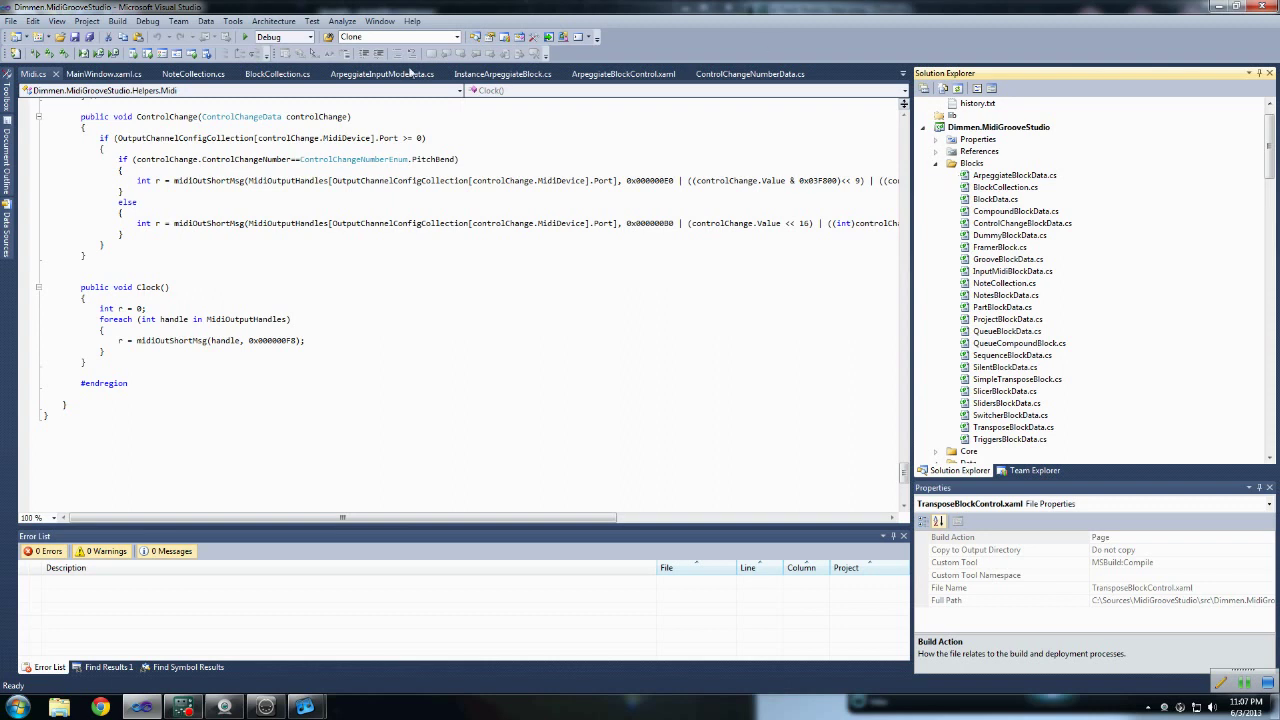
pyautogui.click(245, 36)
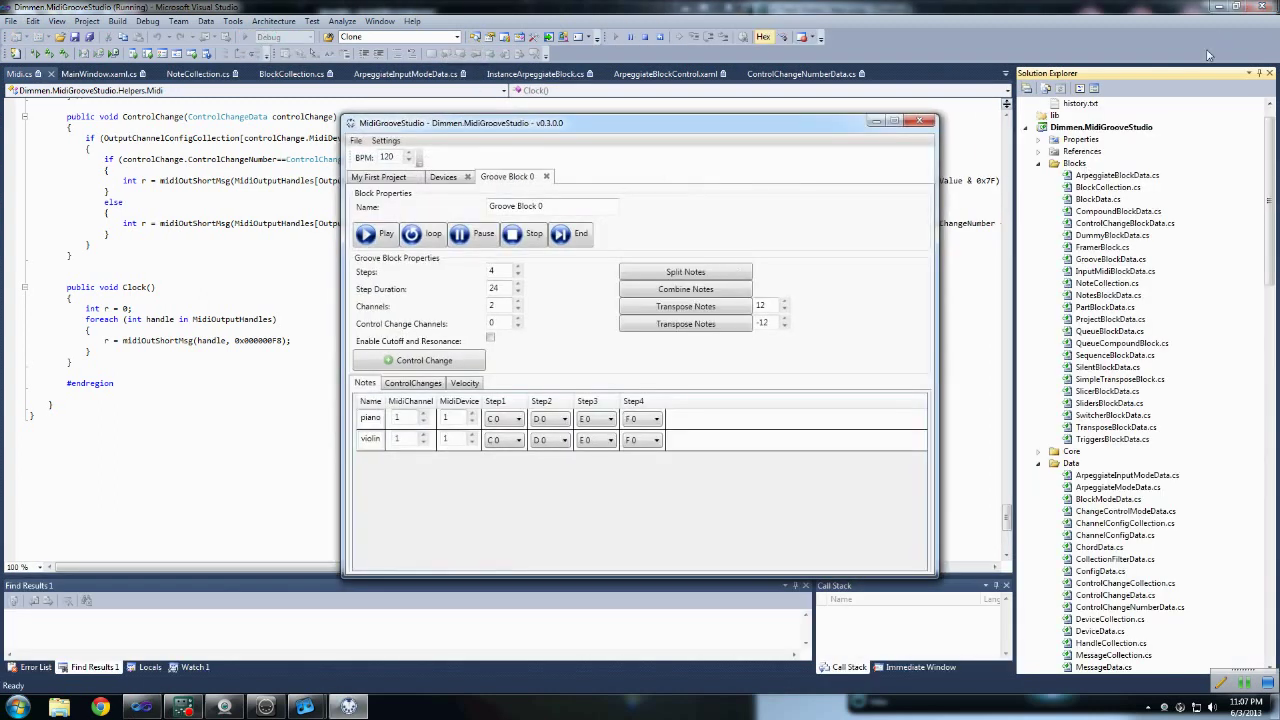
pyautogui.click(1222, 6)
pyautogui.moveTo(670, 126); pyautogui.dragTo(455, 201)
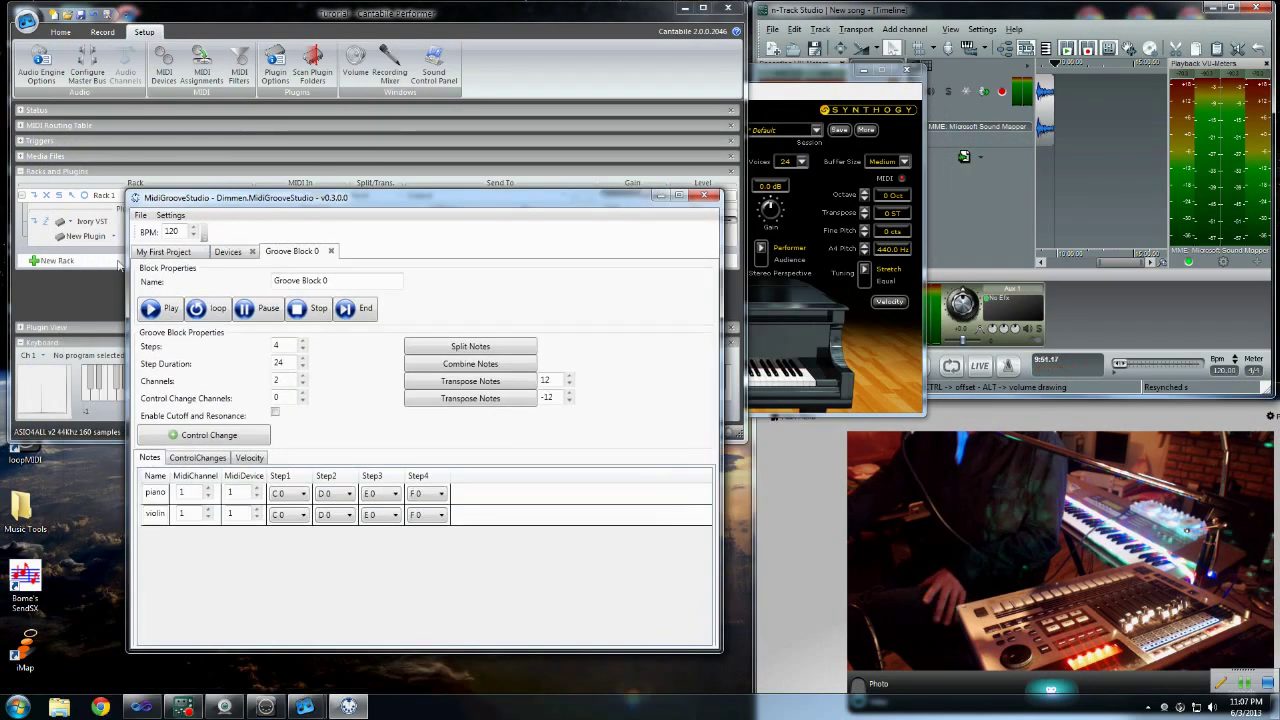
# Create a new project in MidiGrooveStudio and add an Input Midi Block to it.
pyautogui.click(140, 215)
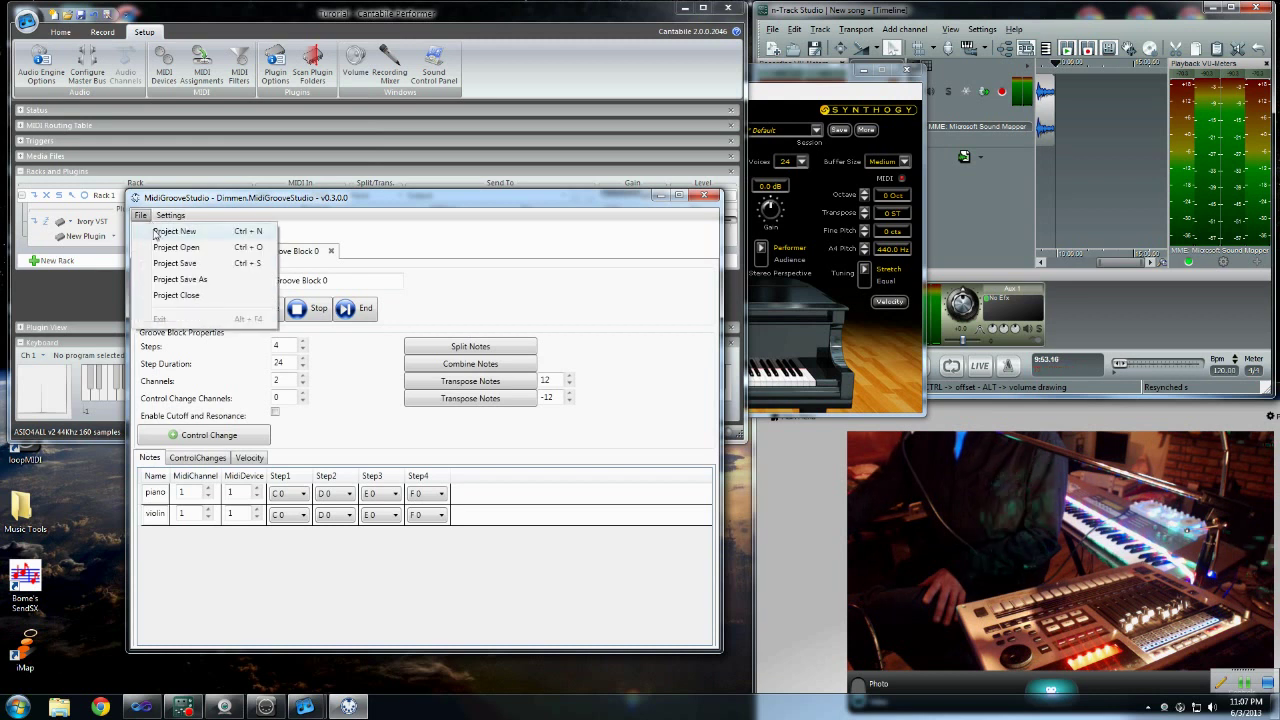
pyautogui.click(155, 237)
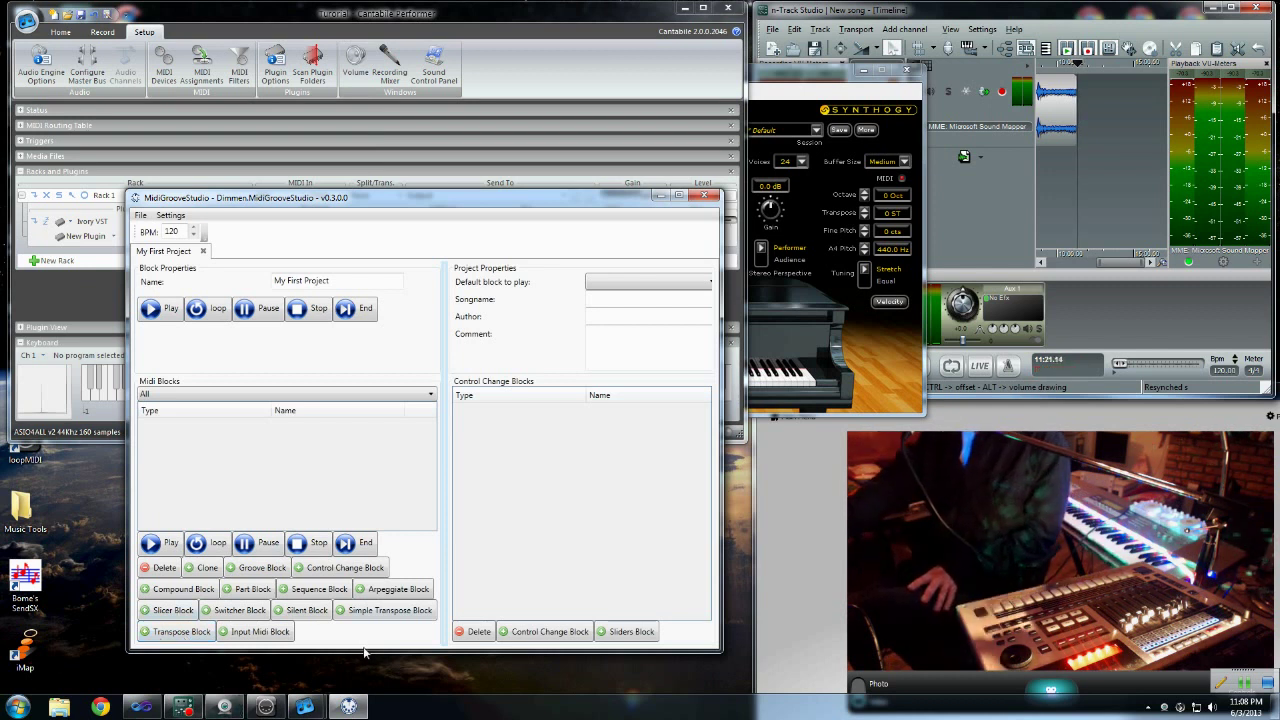
pyautogui.click(283, 634)
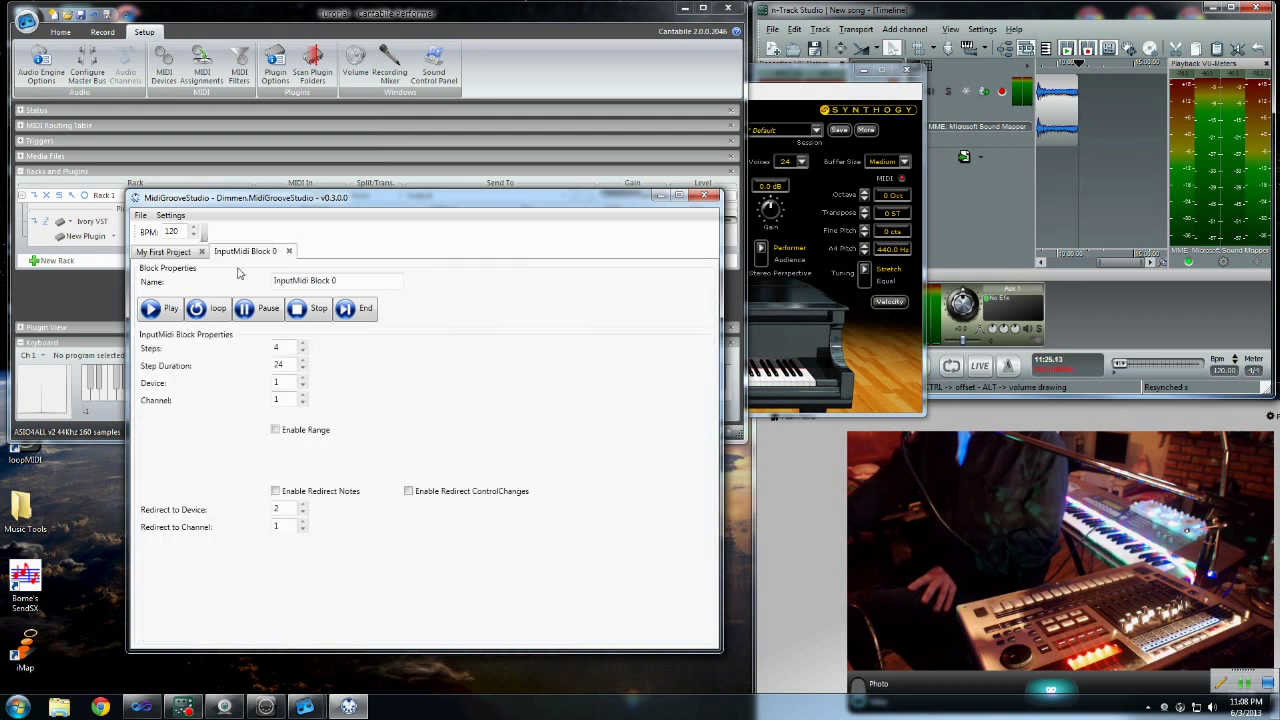
pyautogui.moveTo(362, 191); pyautogui.dragTo(608, 186)
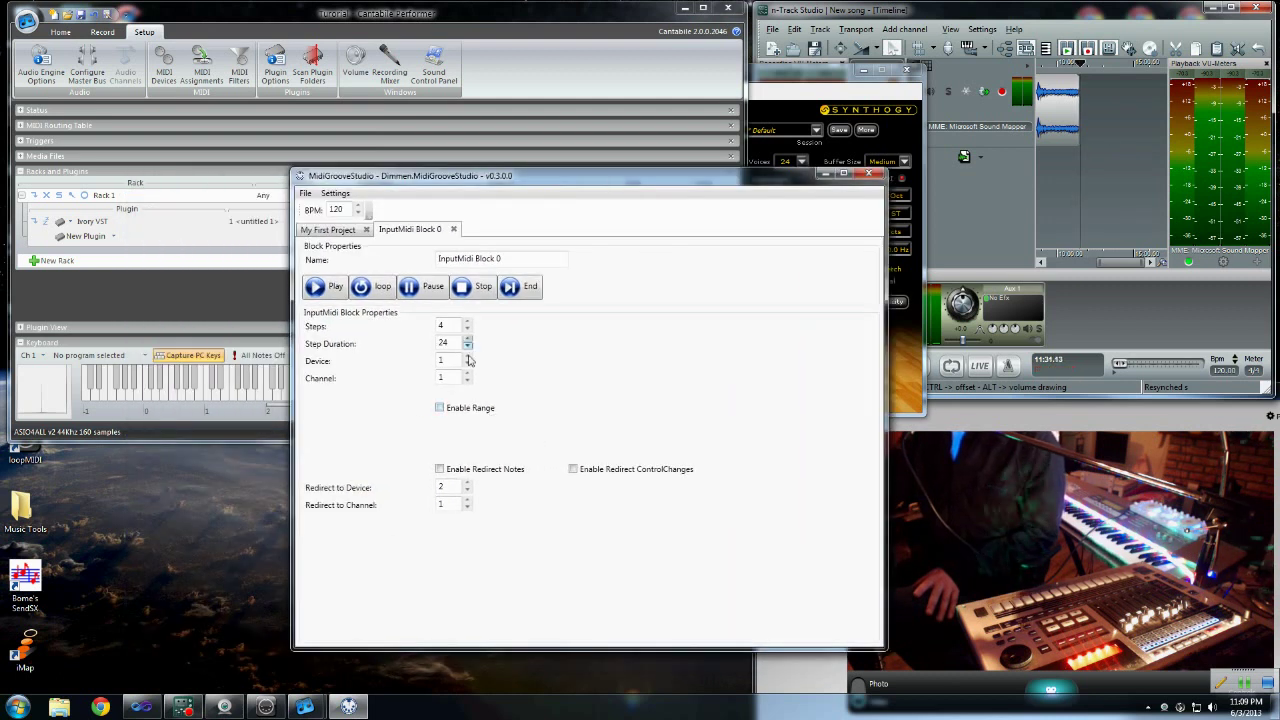
# Open the device settings and rename MIDI input Device 2, on the E-MU XMidi1X1 port, as Korg Z1.
pyautogui.click(337, 194)
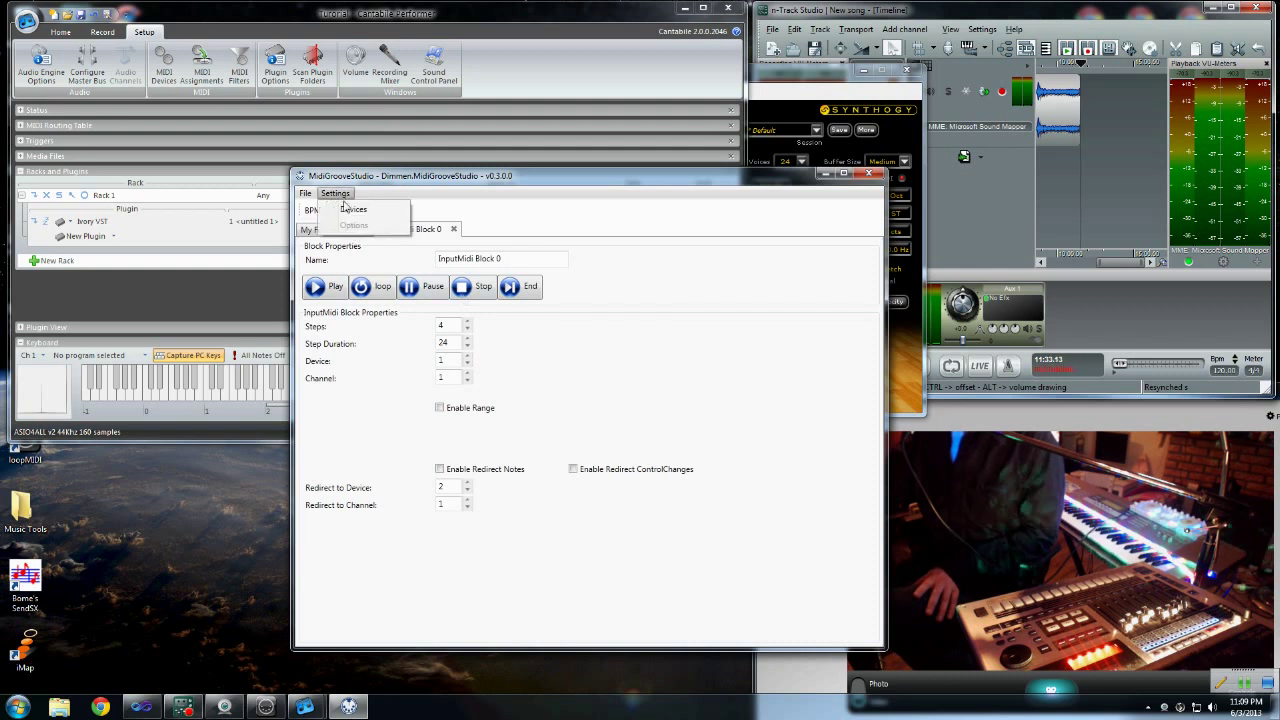
pyautogui.click(355, 211)
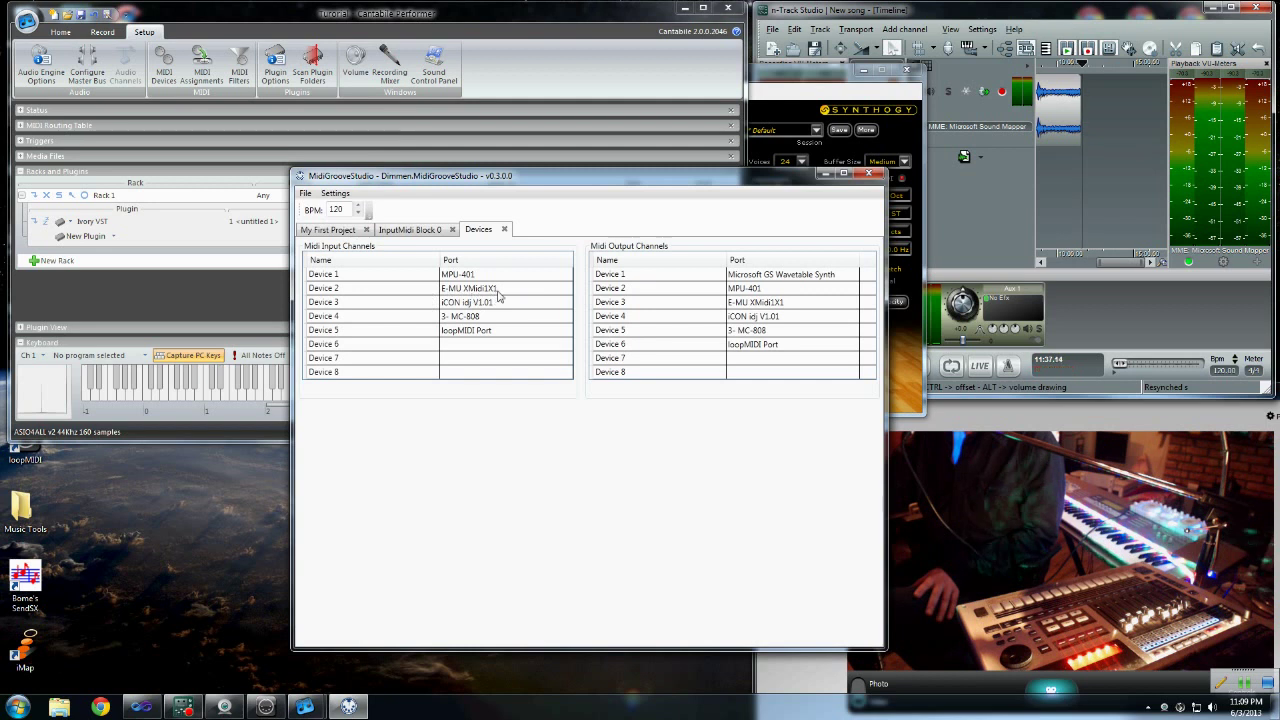
pyautogui.click(400, 289)
pyautogui.click(397, 289)
pyautogui.press('BackSpace')
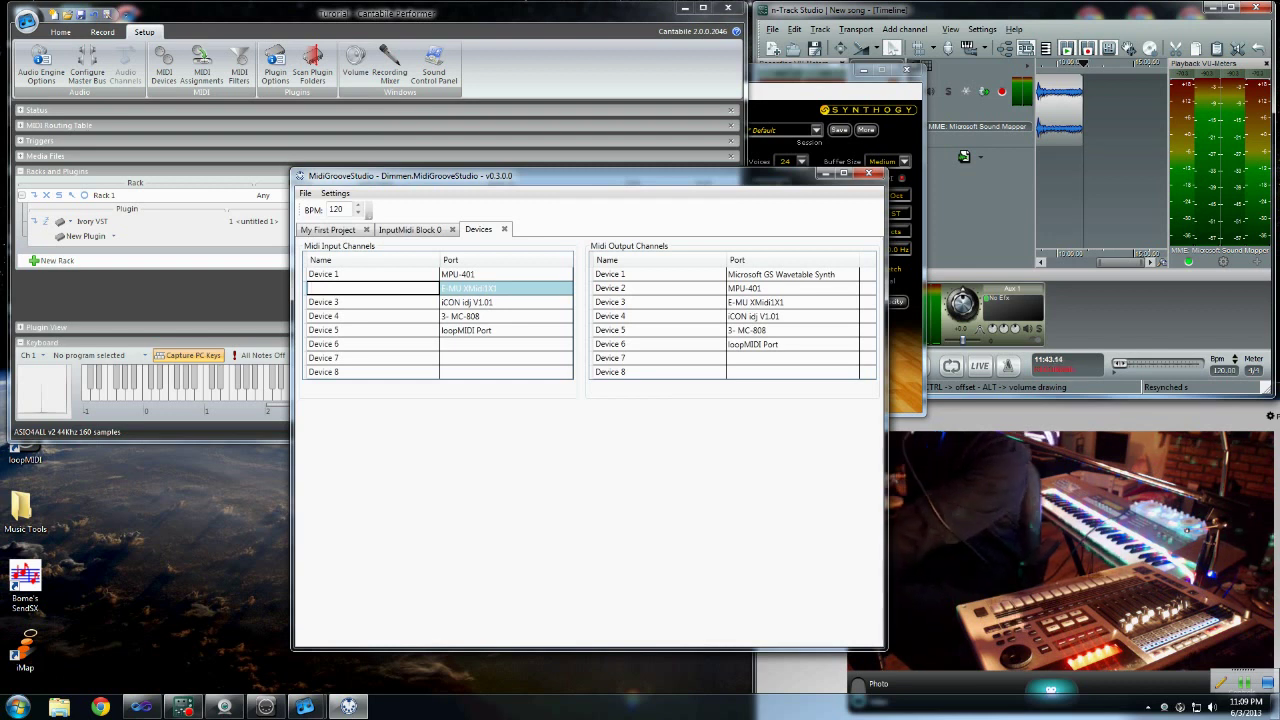
pyautogui.write('Kor')
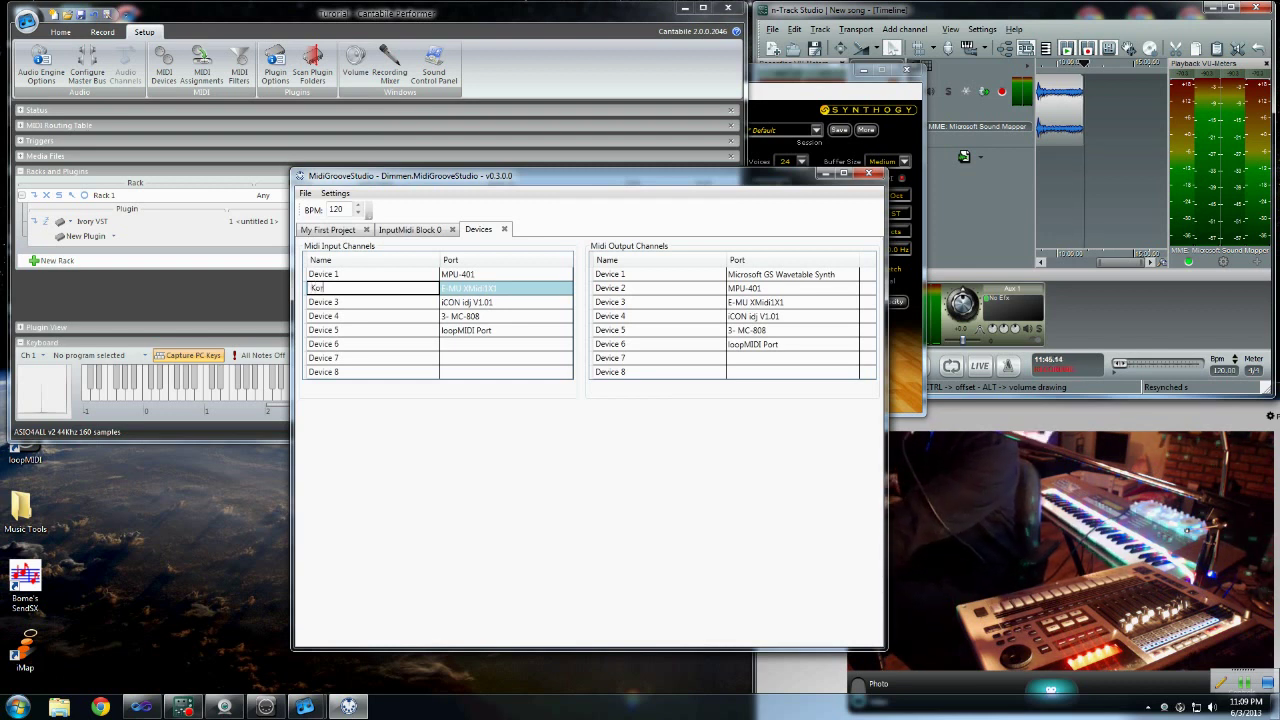
pyautogui.write('g Z1')
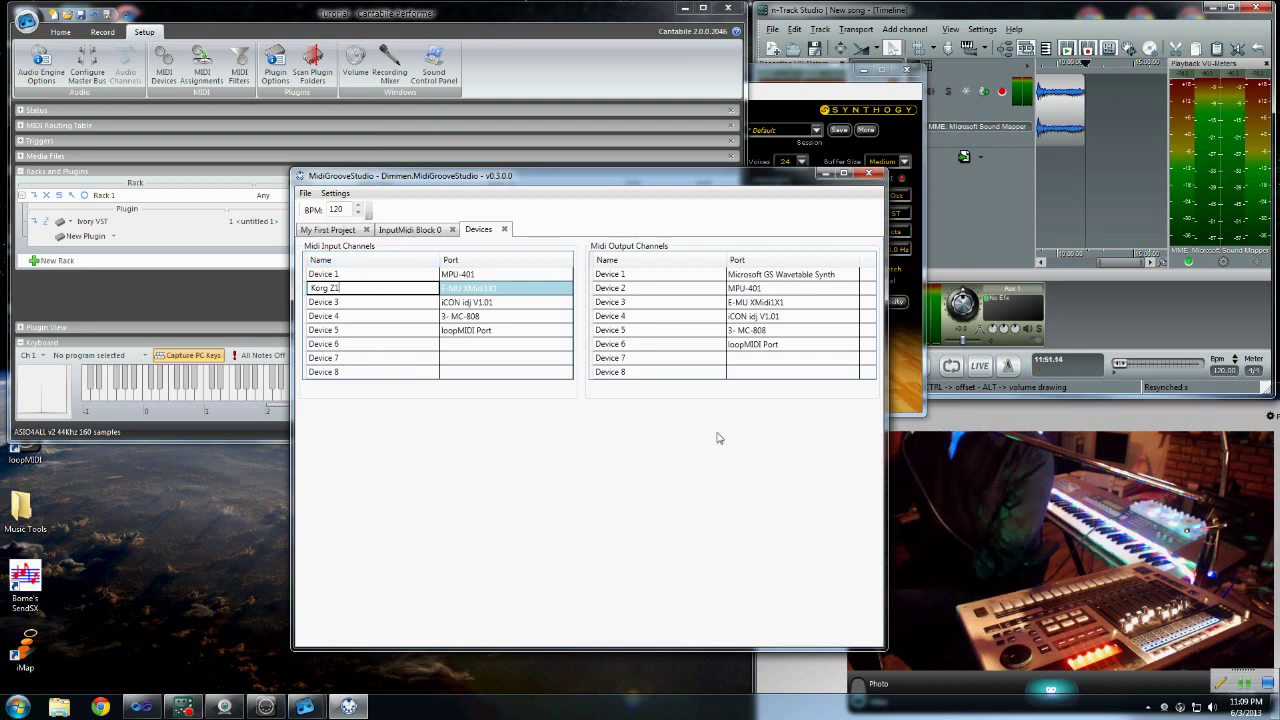
# Rename MIDI output Device 6, on the loopMIDI Port, as Cantabile.
pyautogui.click(651, 346)
pyautogui.click(649, 344)
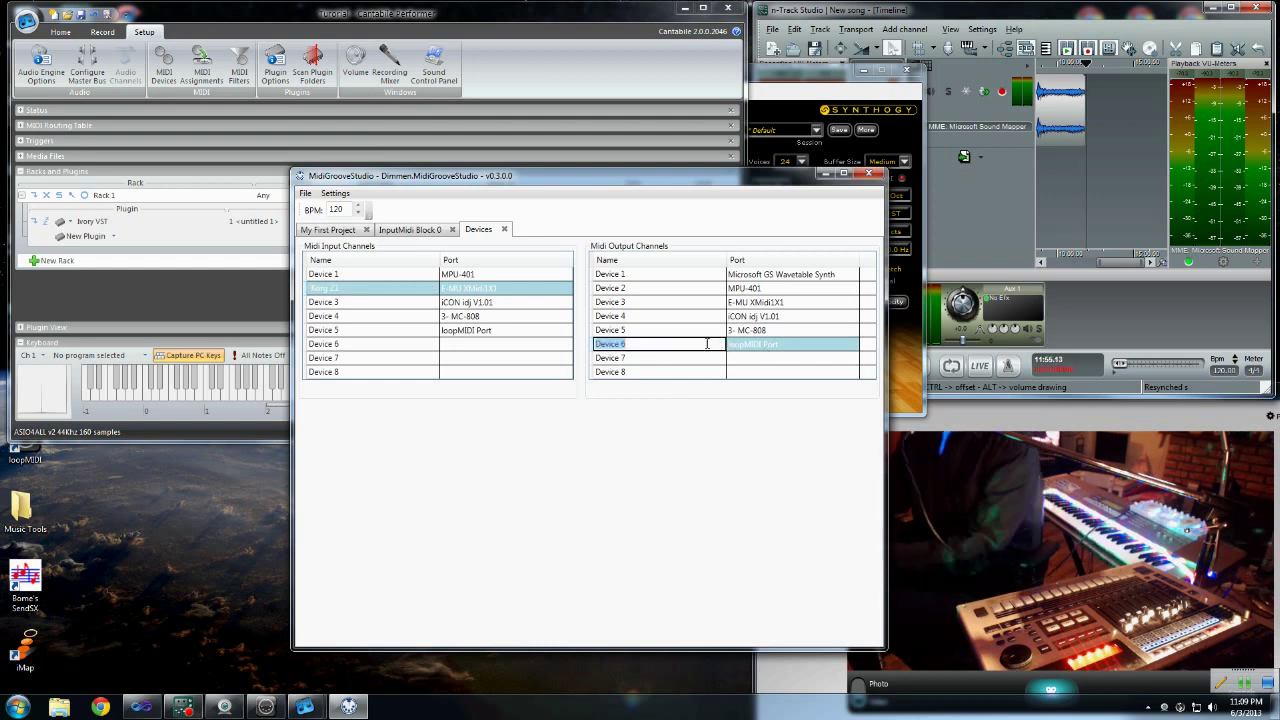
pyautogui.write('C')
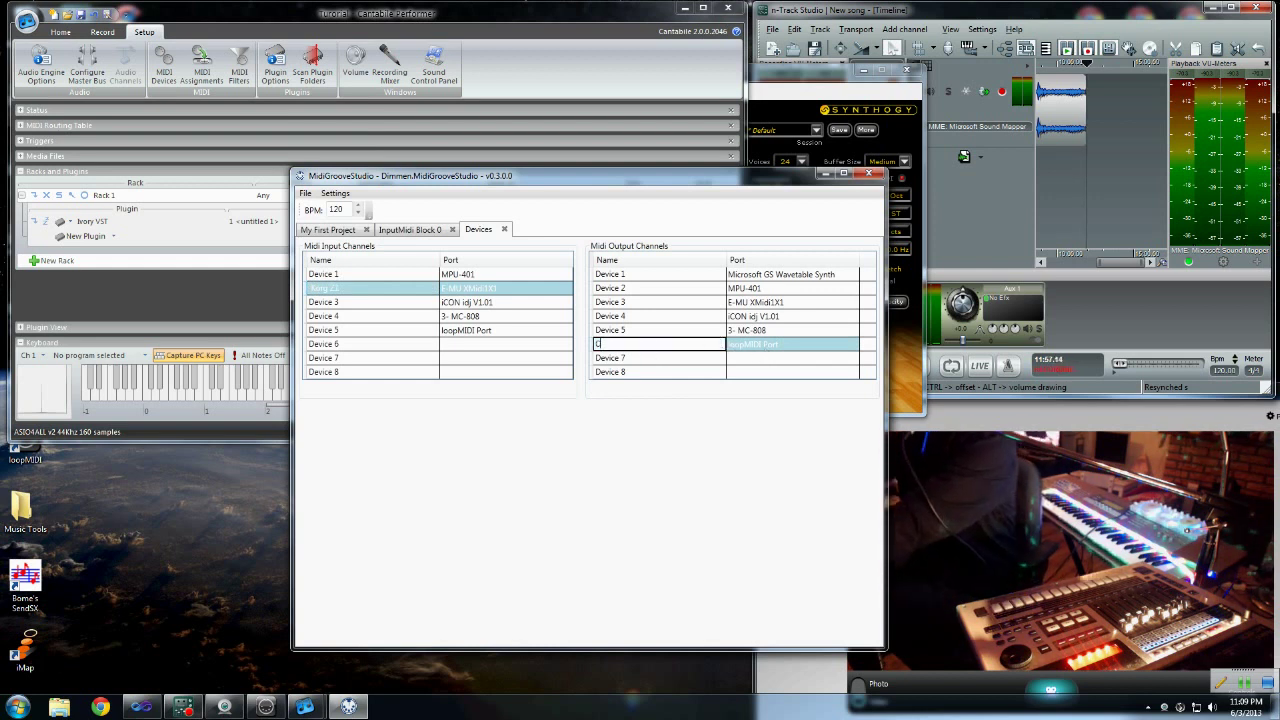
pyautogui.write('ast')
pyautogui.press('BackSpace')
pyautogui.press('BackSpace')
pyautogui.press('BackSpace')
pyautogui.write('ntabile')
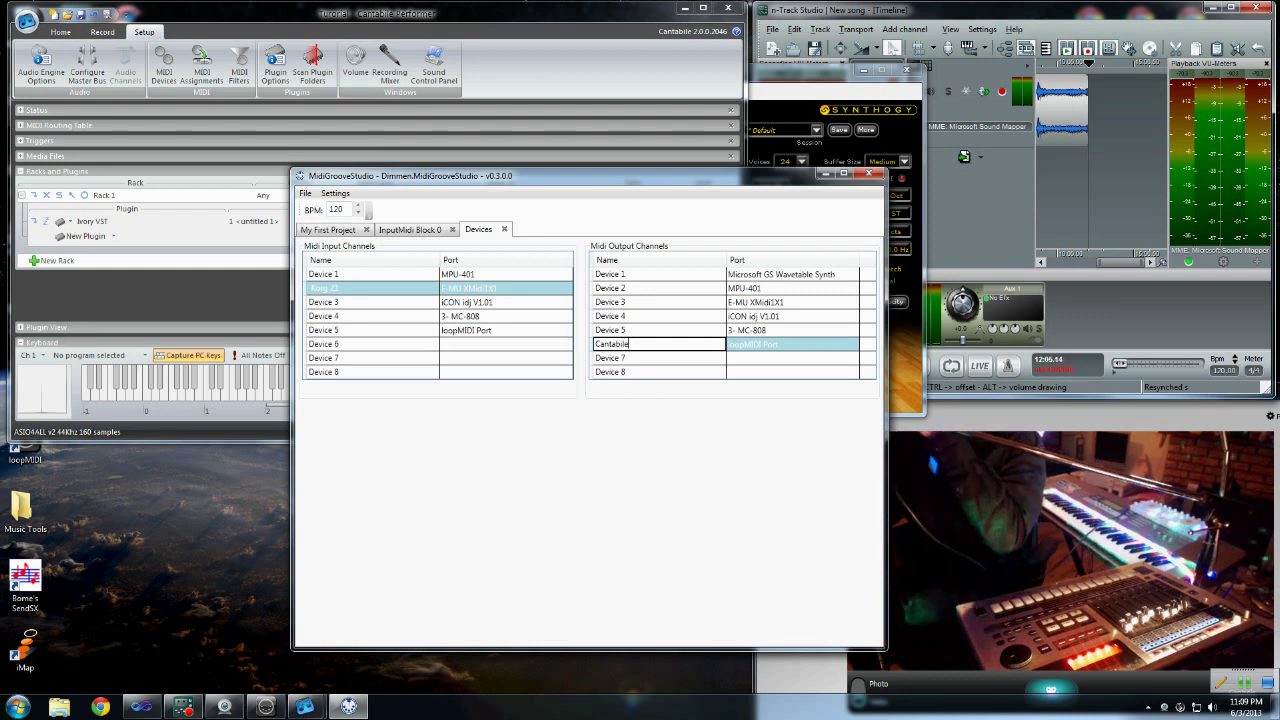
pyautogui.click(523, 345)
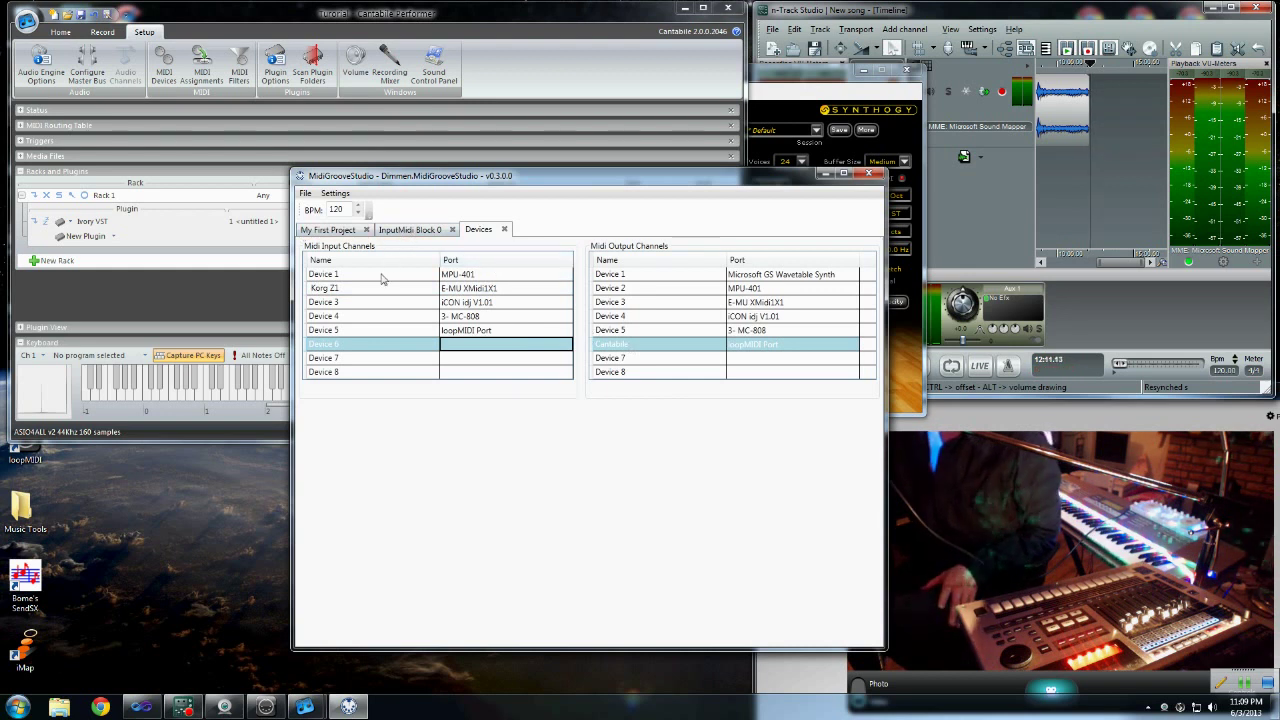
# Set the InputMidi block's input device to 2 and enable redirecting its notes to device 6.
pyautogui.click(401, 231)
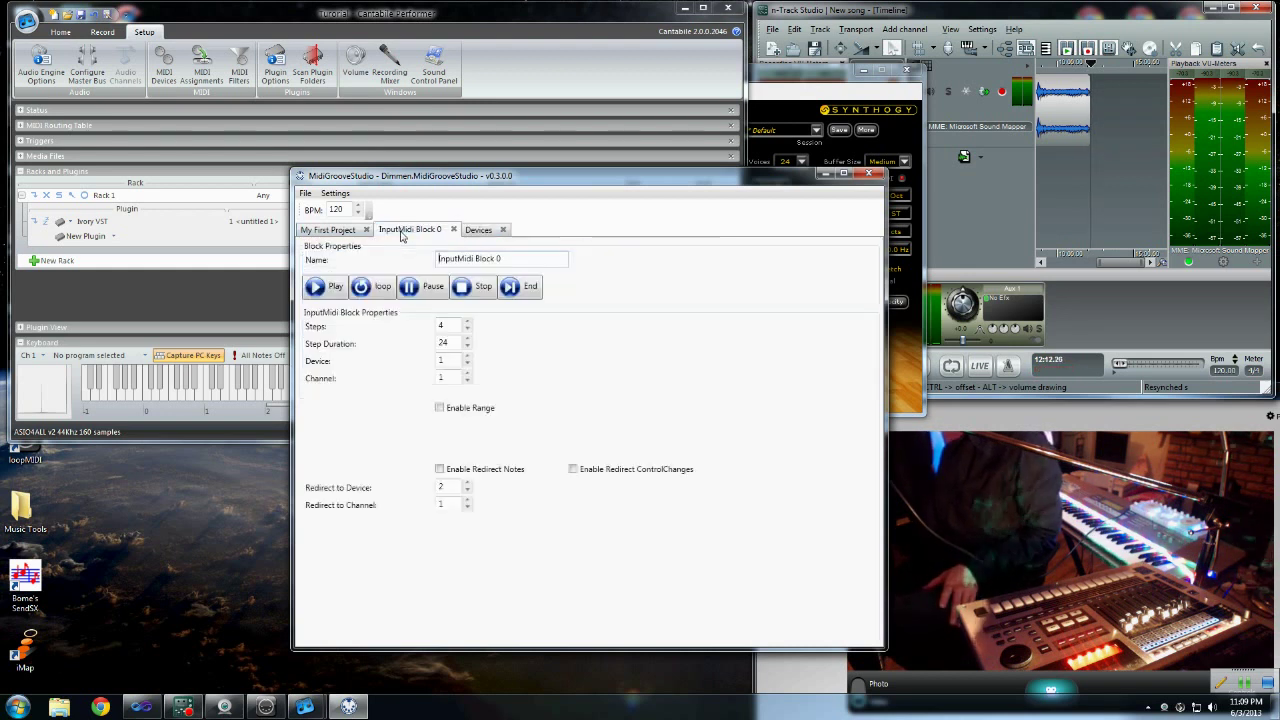
pyautogui.click(467, 357)
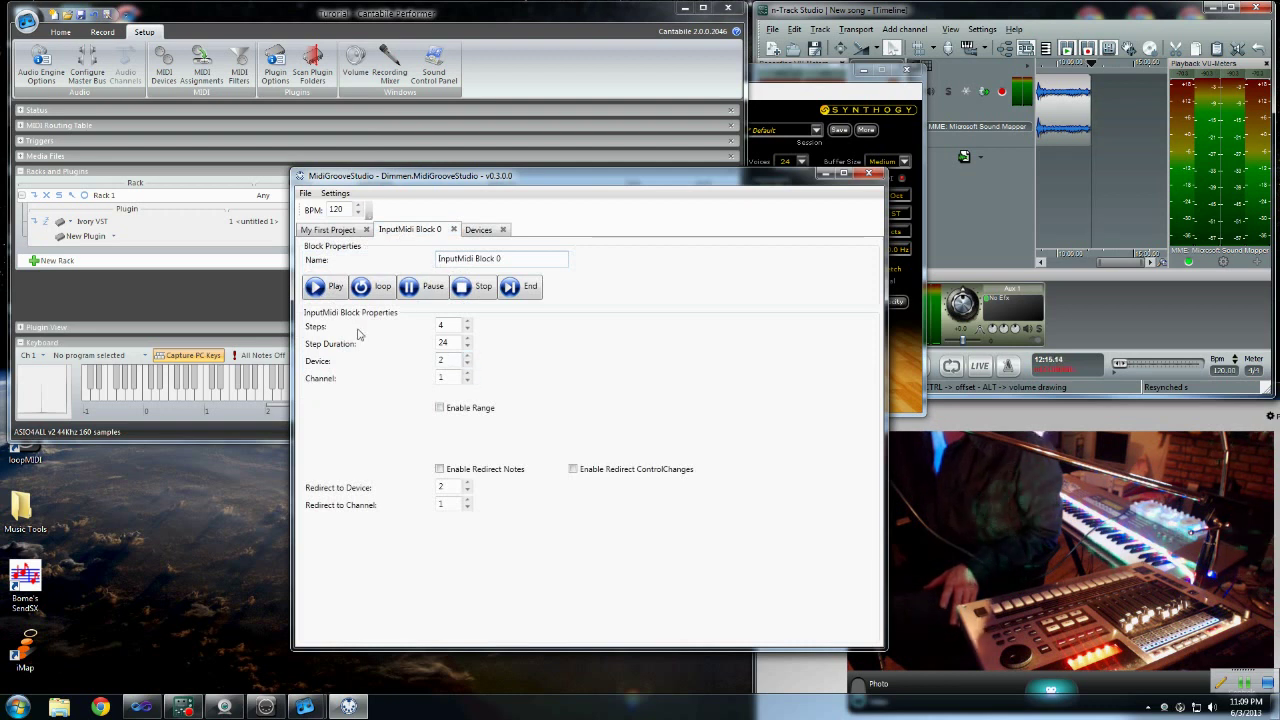
pyautogui.click(491, 231)
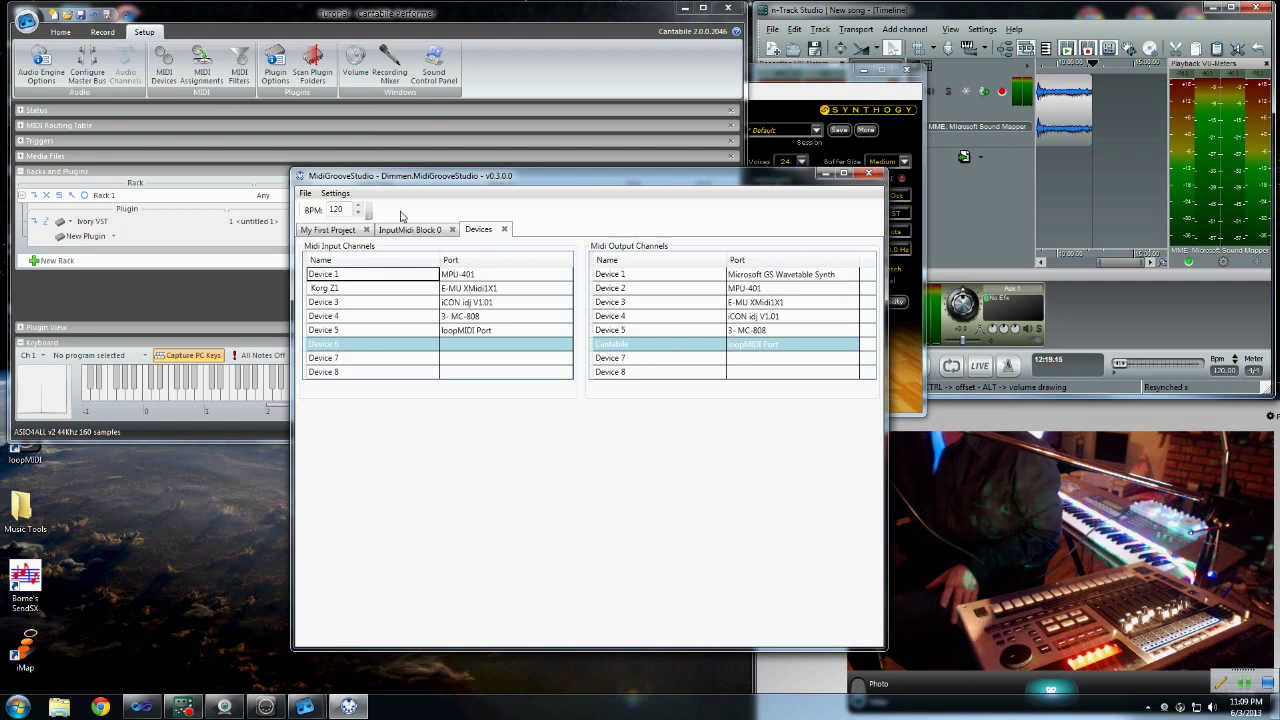
pyautogui.click(408, 229)
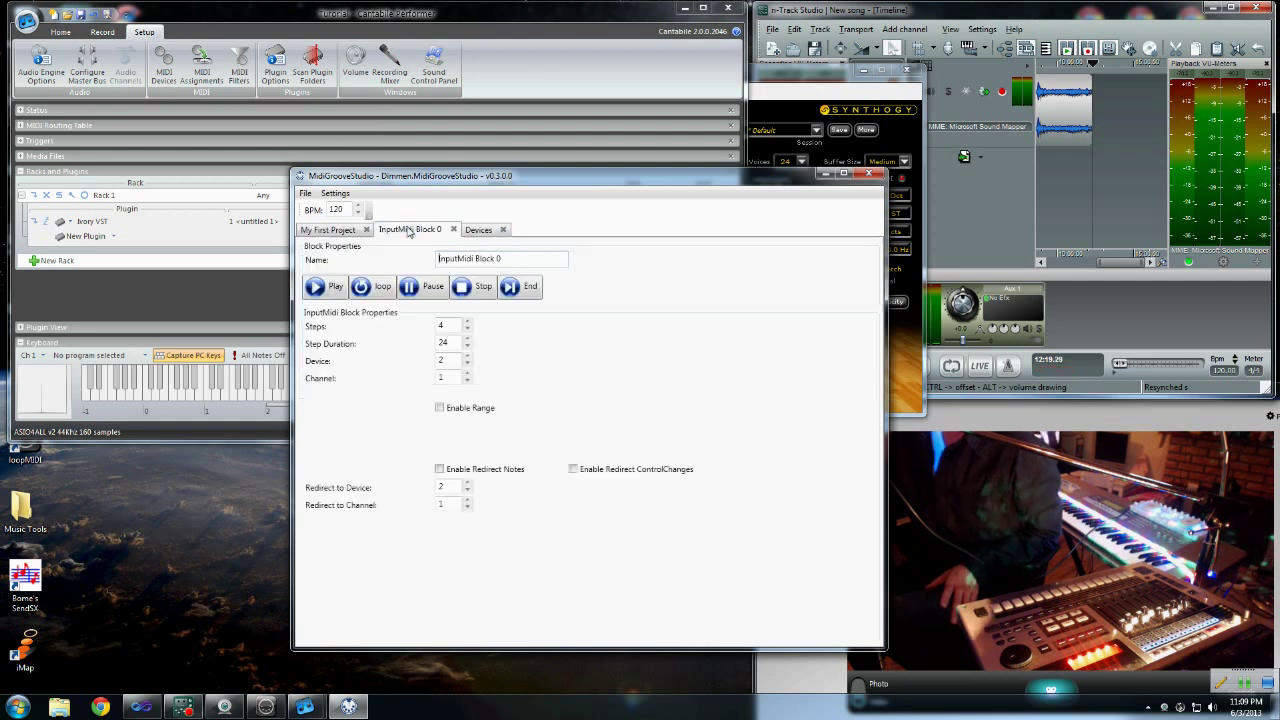
pyautogui.click(468, 484)
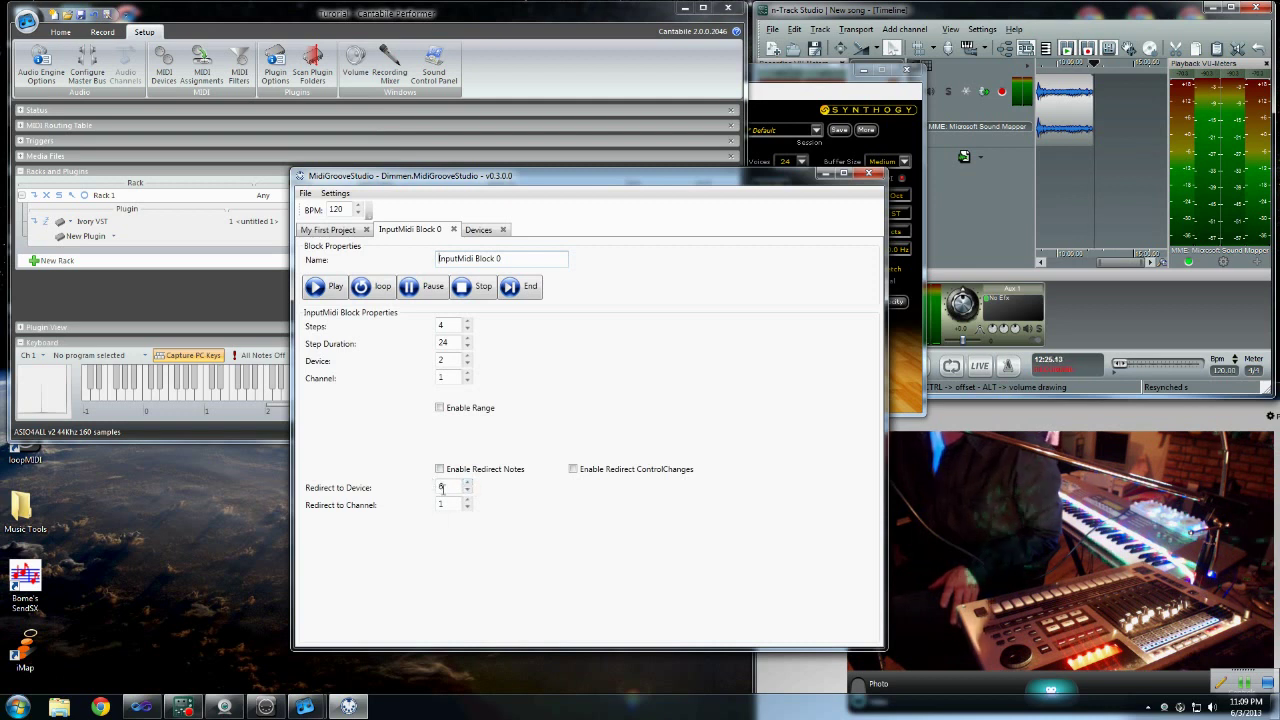
pyautogui.click(439, 469)
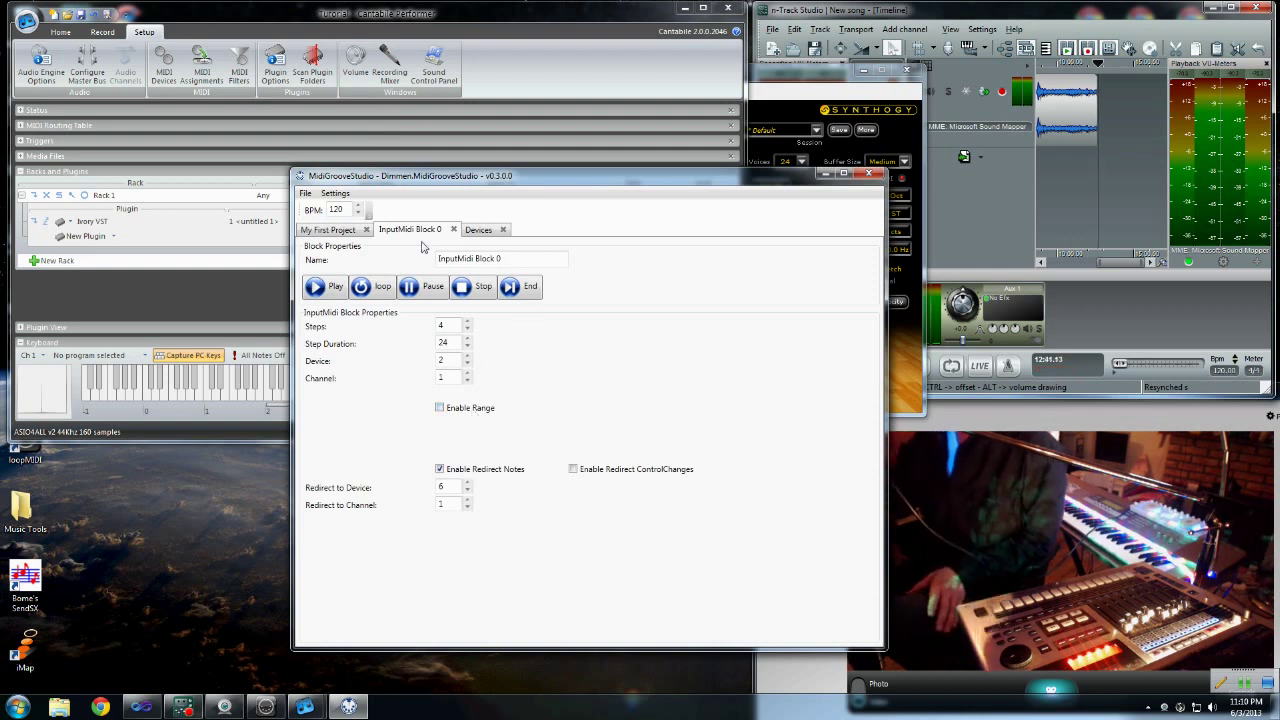
# Start looping the InputMidi block and adjust the wet gain of the Ivory VST plugin in Cantabile.
pyautogui.click(476, 287)
pyautogui.click(378, 288)
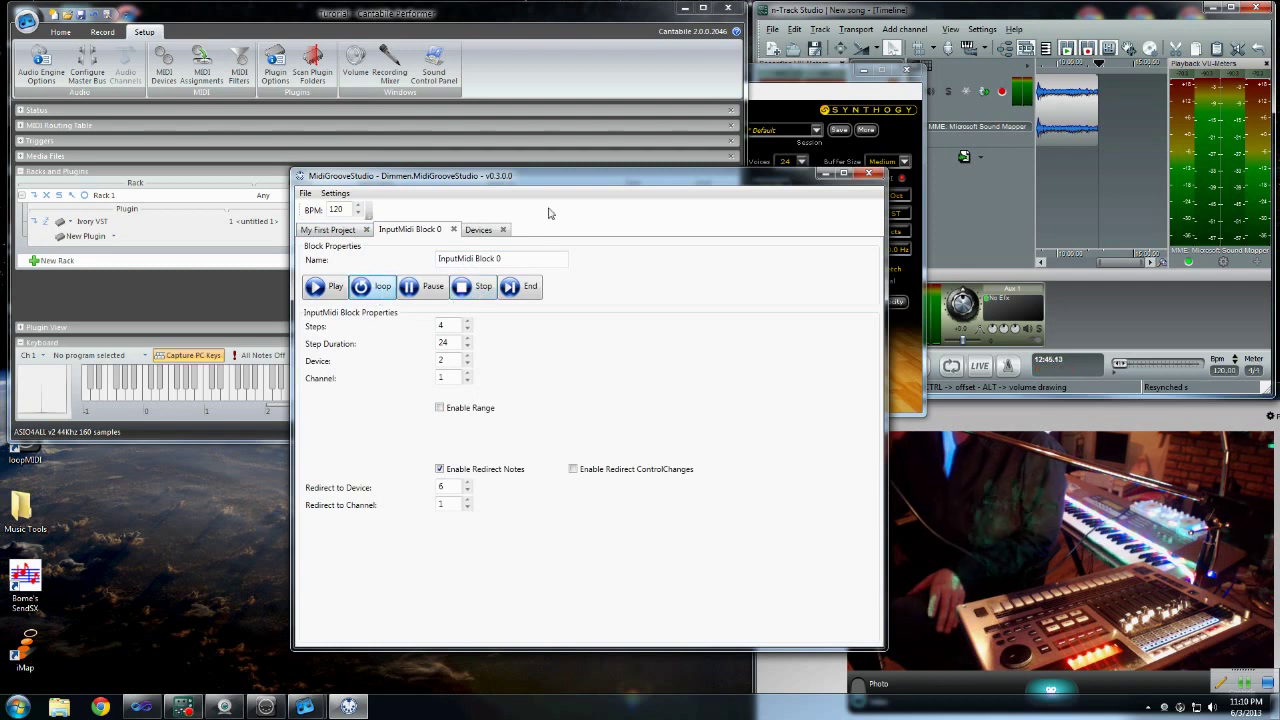
pyautogui.moveTo(597, 182); pyautogui.dragTo(551, 479)
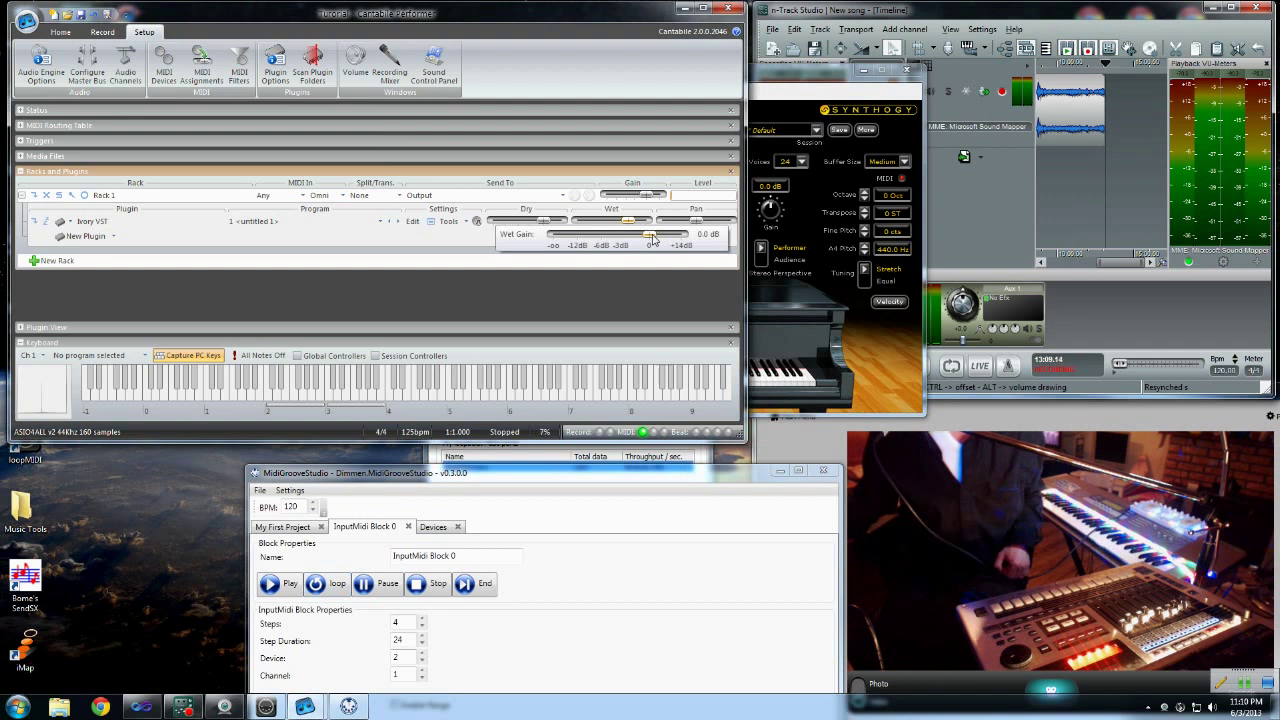
pyautogui.moveTo(630, 221); pyautogui.dragTo(636, 226)
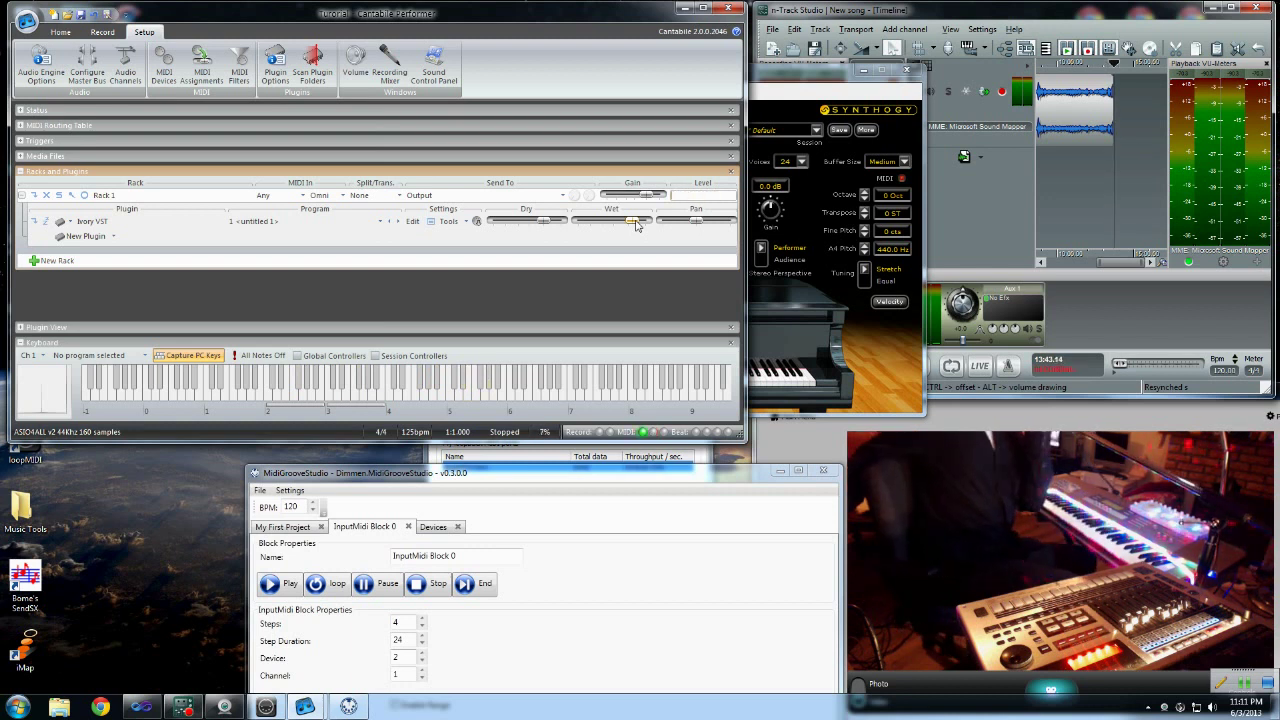
# Enable redirecting control changes for the InputMidi block in MidiGrooveStudio.
pyautogui.moveTo(450, 487); pyautogui.dragTo(413, 335)
pyautogui.click(493, 614)
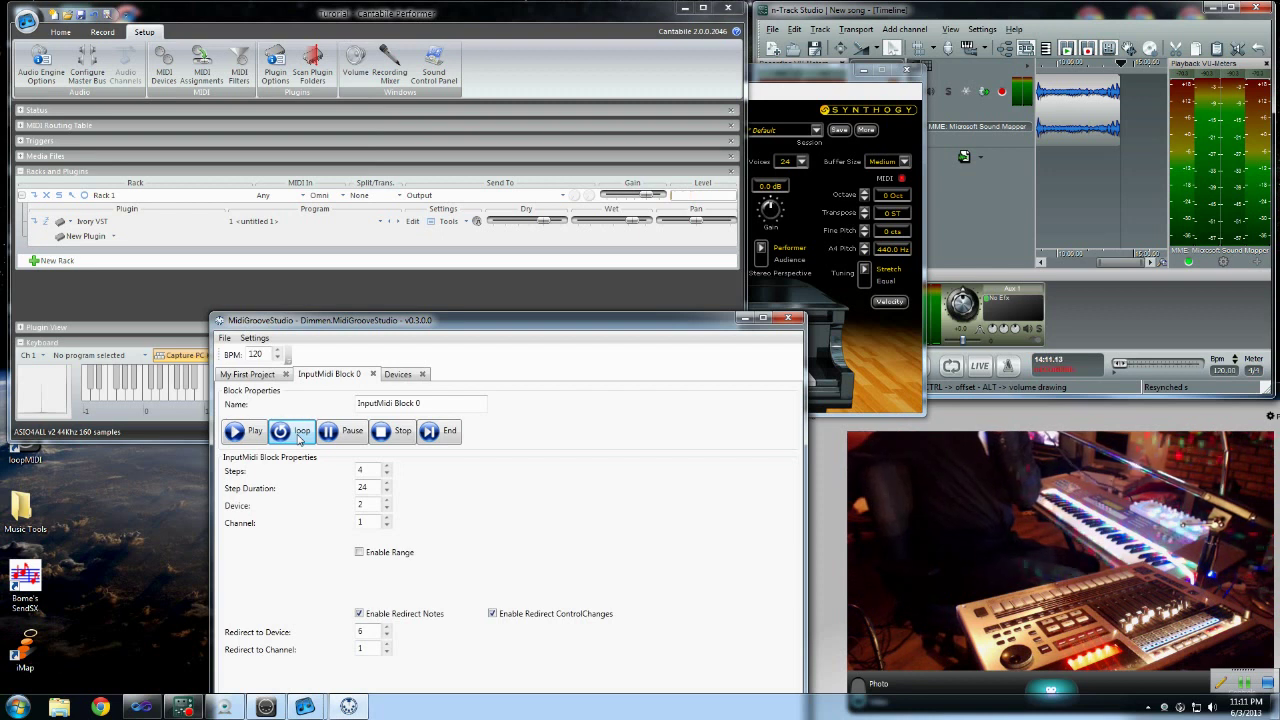
# Set the Ivory VST piano's key noise to 6.0 dB and its stereo width to 77 %.
pyautogui.moveTo(793, 68); pyautogui.dragTo(638, 34)
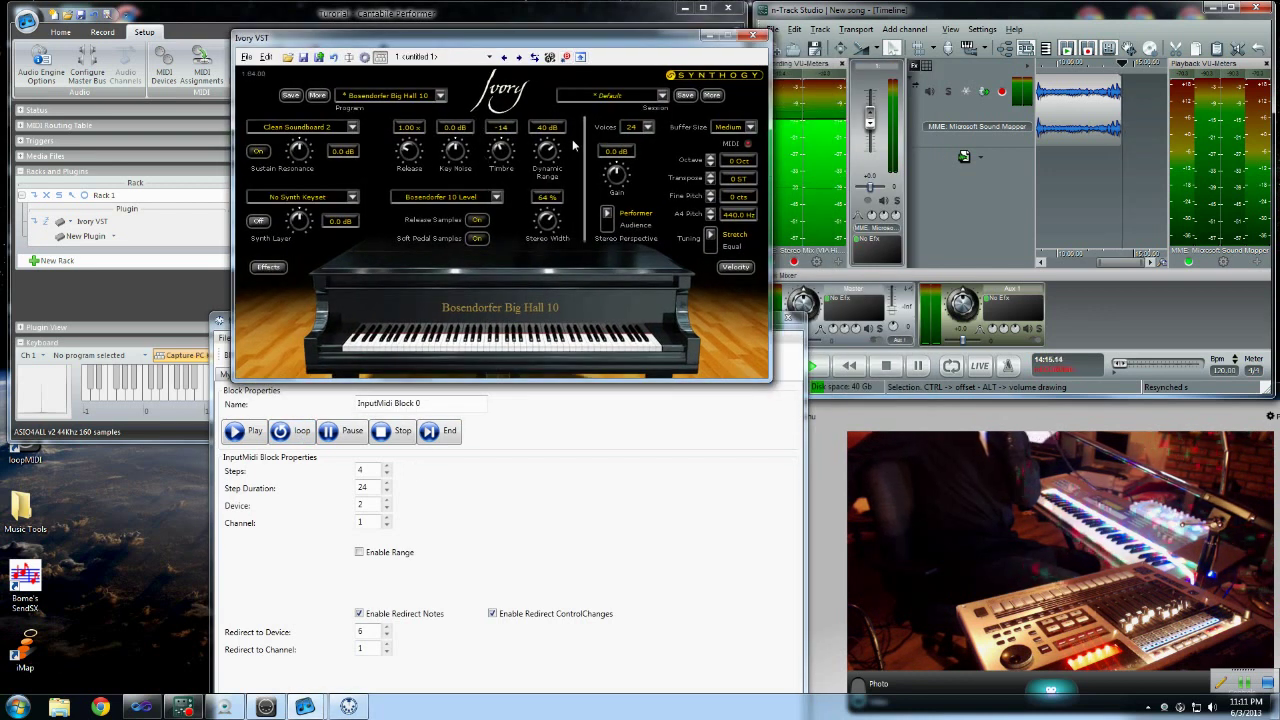
pyautogui.moveTo(460, 148); pyautogui.dragTo(463, 143)
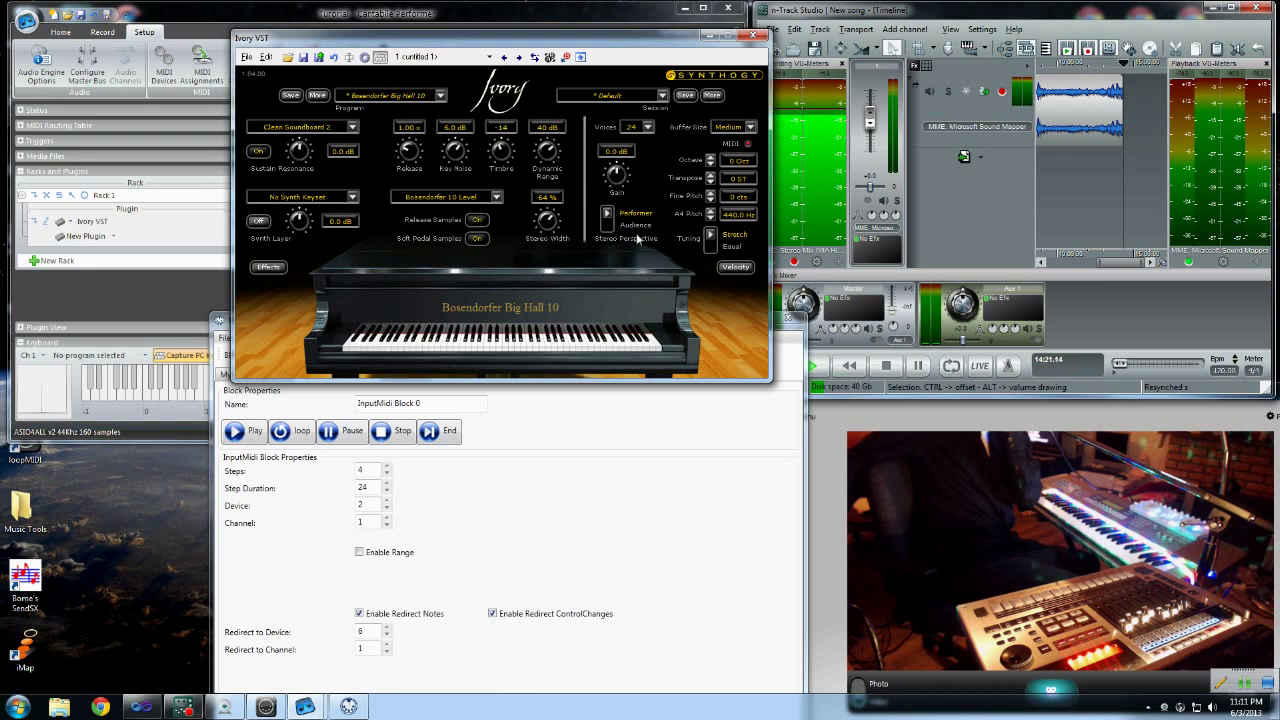
pyautogui.moveTo(549, 232); pyautogui.dragTo(547, 206)
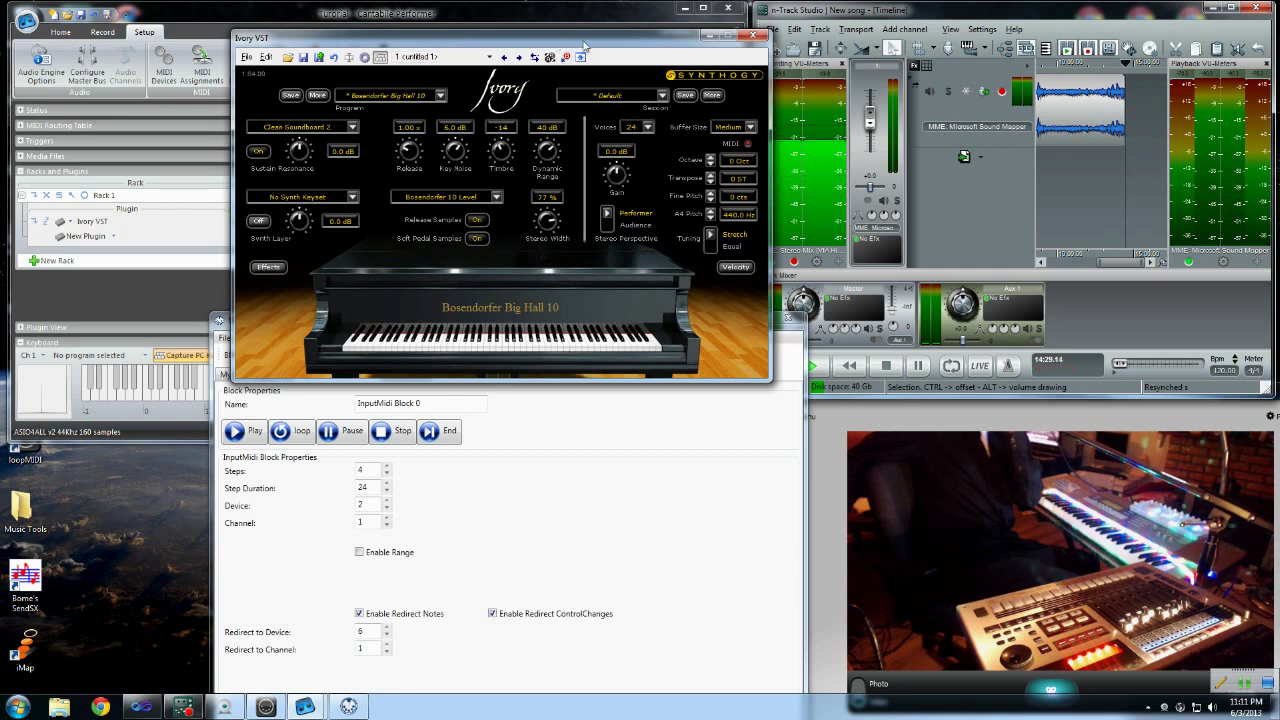
pyautogui.moveTo(599, 46); pyautogui.dragTo(1123, 38)
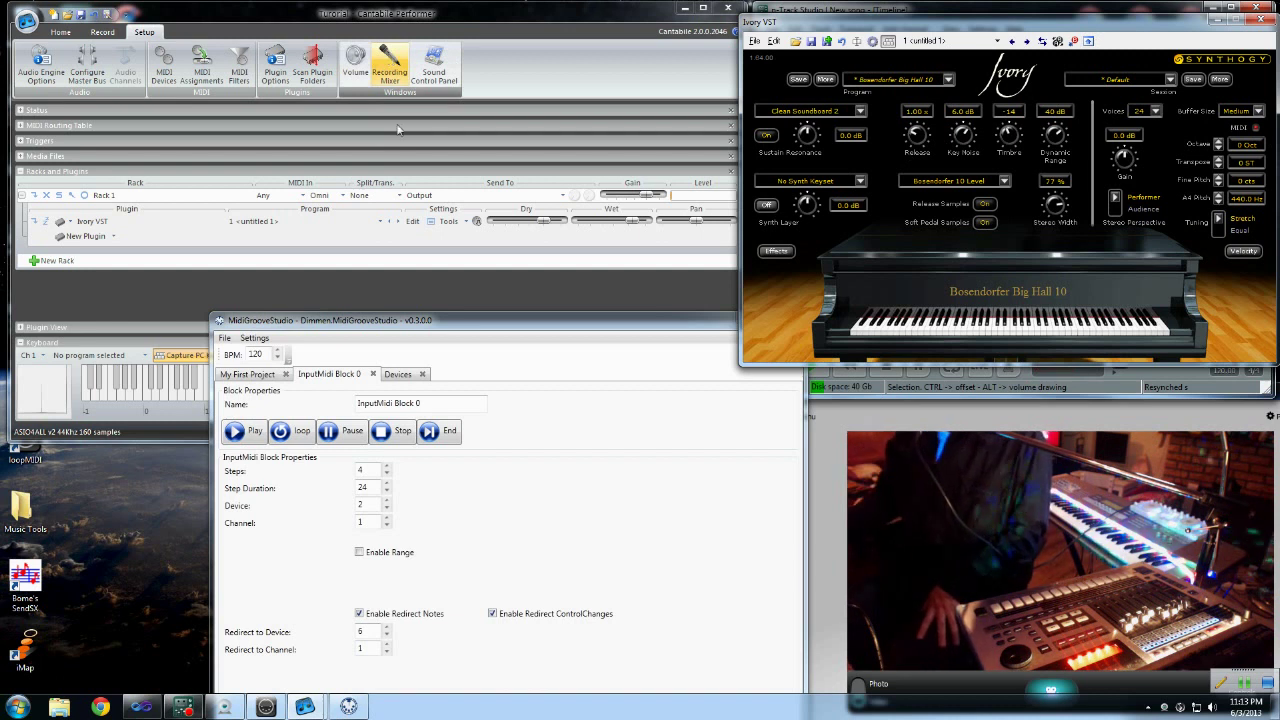
# Stop the InputMidi block in MidiGrooveStudio and add a second rack in Cantabile.
pyautogui.click(396, 440)
pyautogui.moveTo(465, 327); pyautogui.dragTo(430, 451)
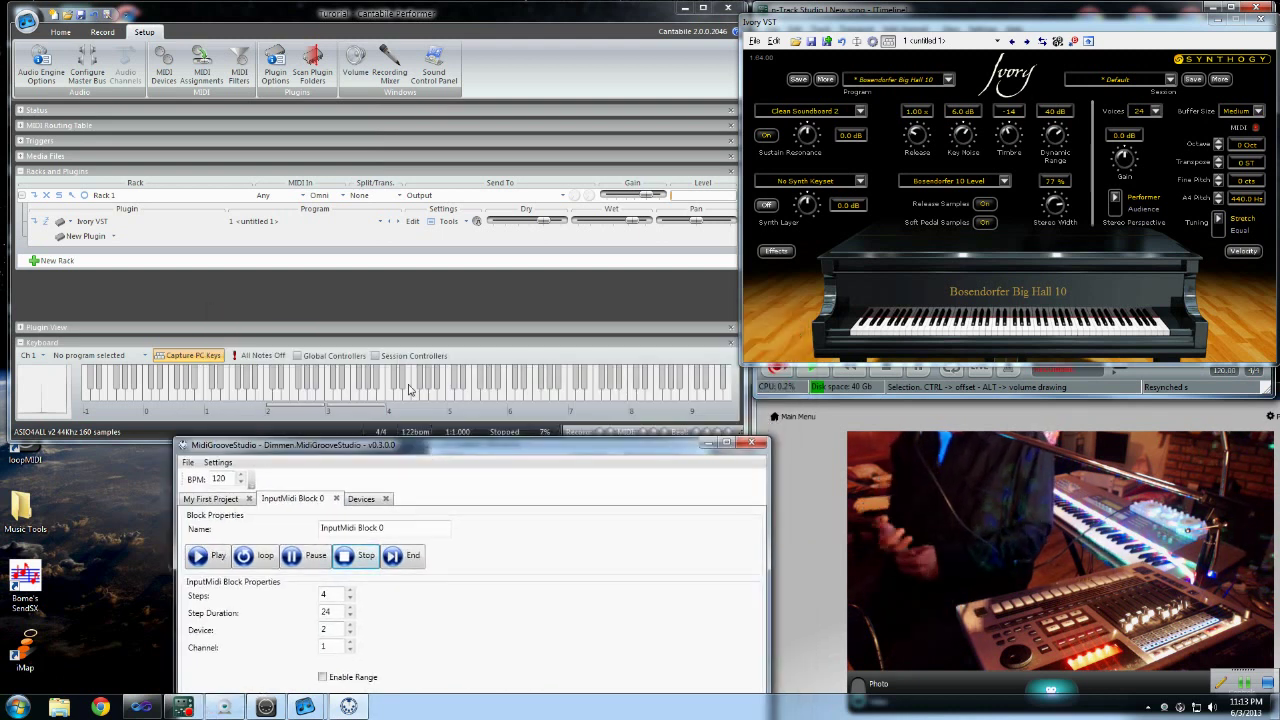
pyautogui.click(94, 277)
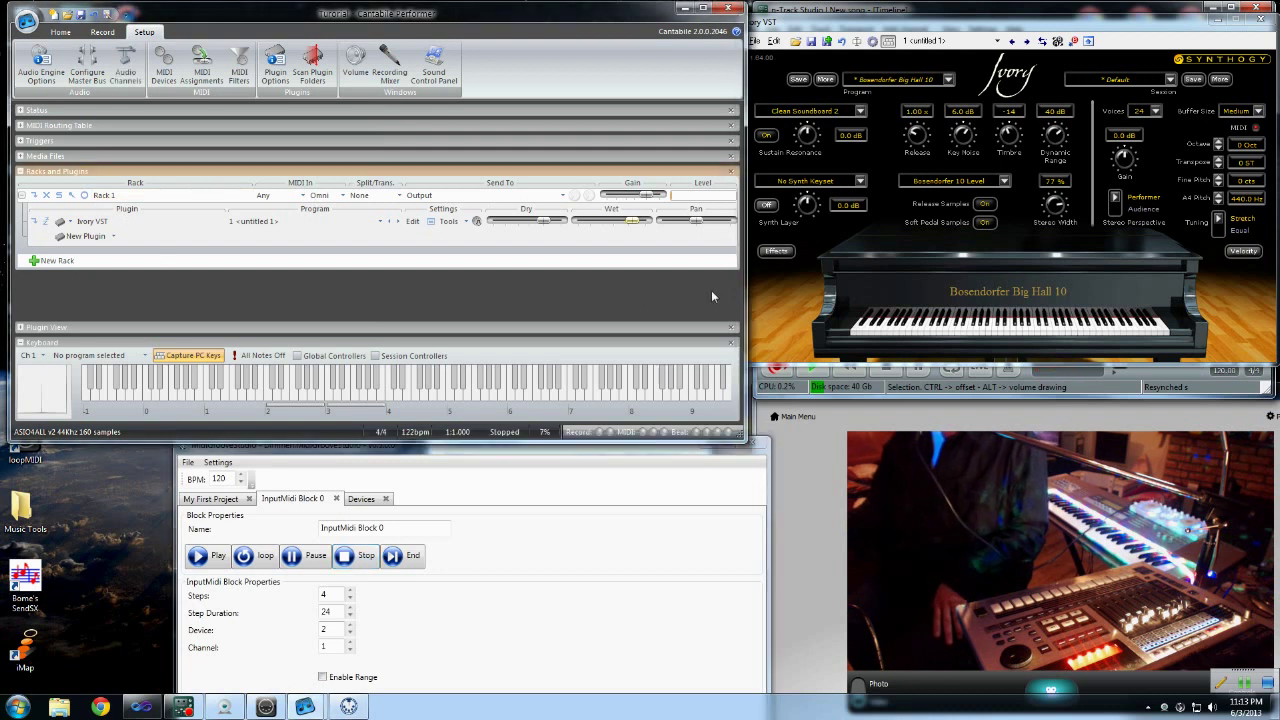
pyautogui.click(47, 262)
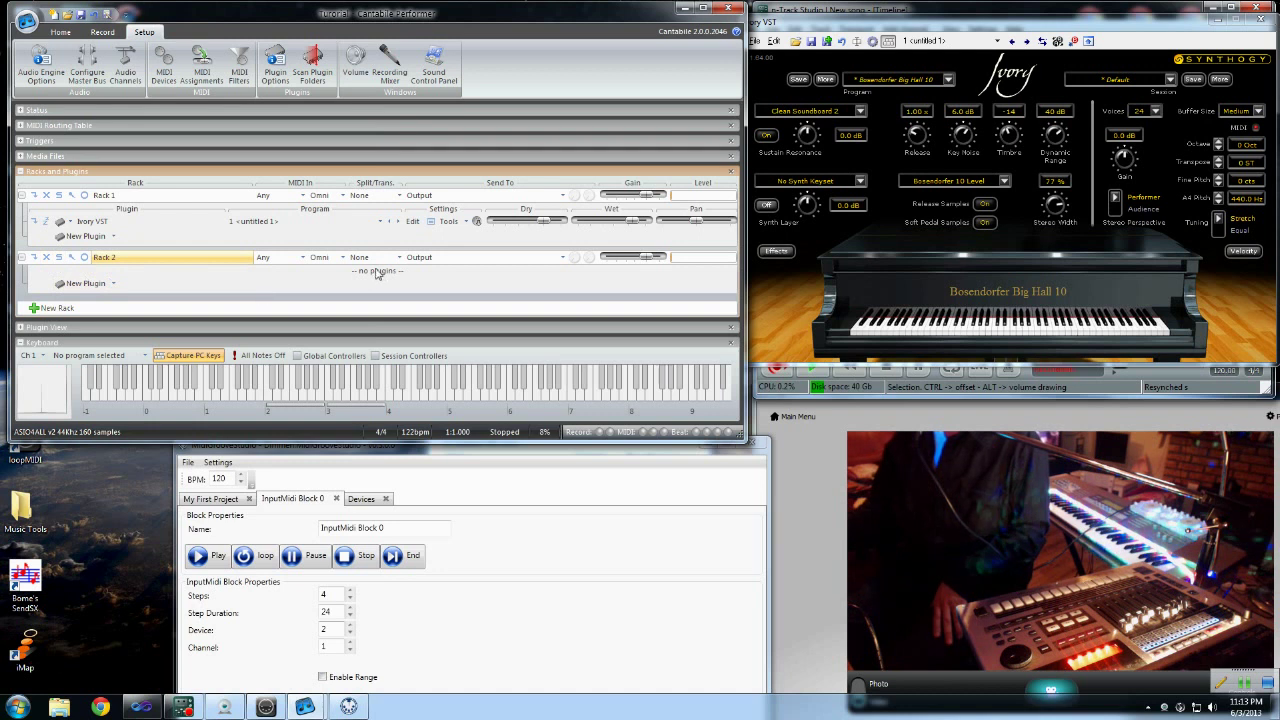
# Load the IL Vocodex plugin into Rack 2 and move its window clear of the rack controls.
pyautogui.click(95, 287)
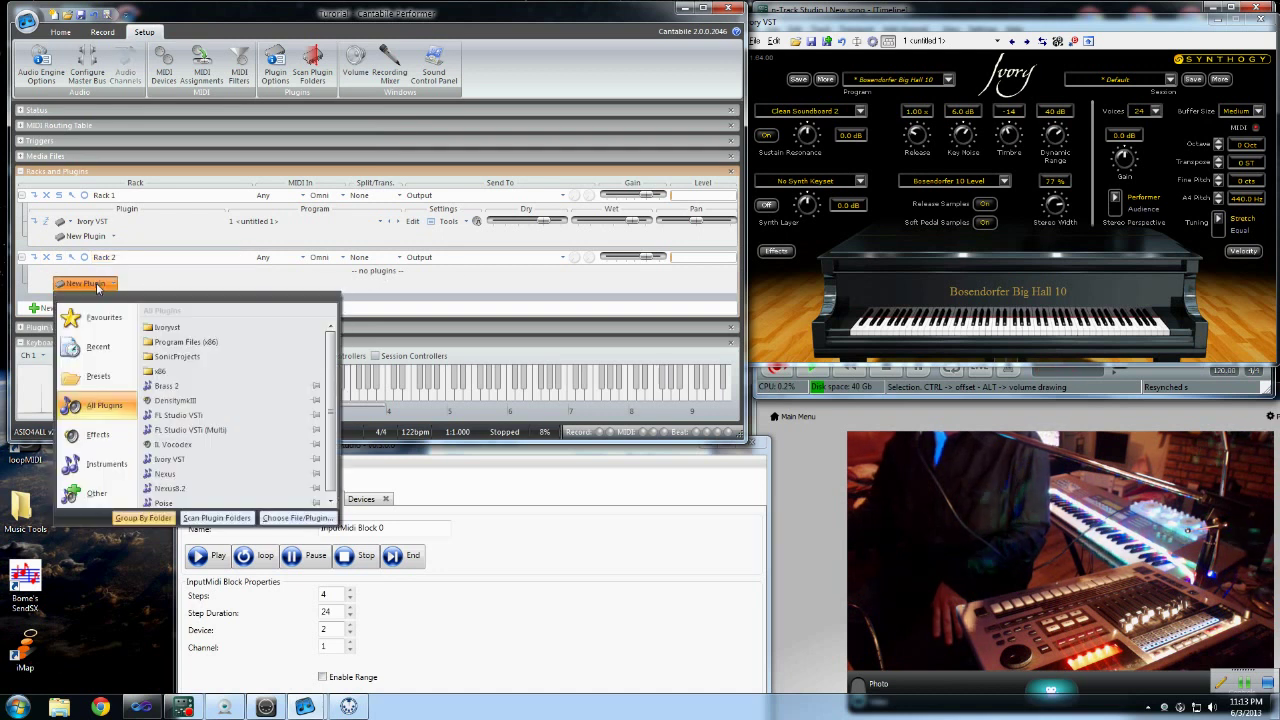
pyautogui.click(232, 446)
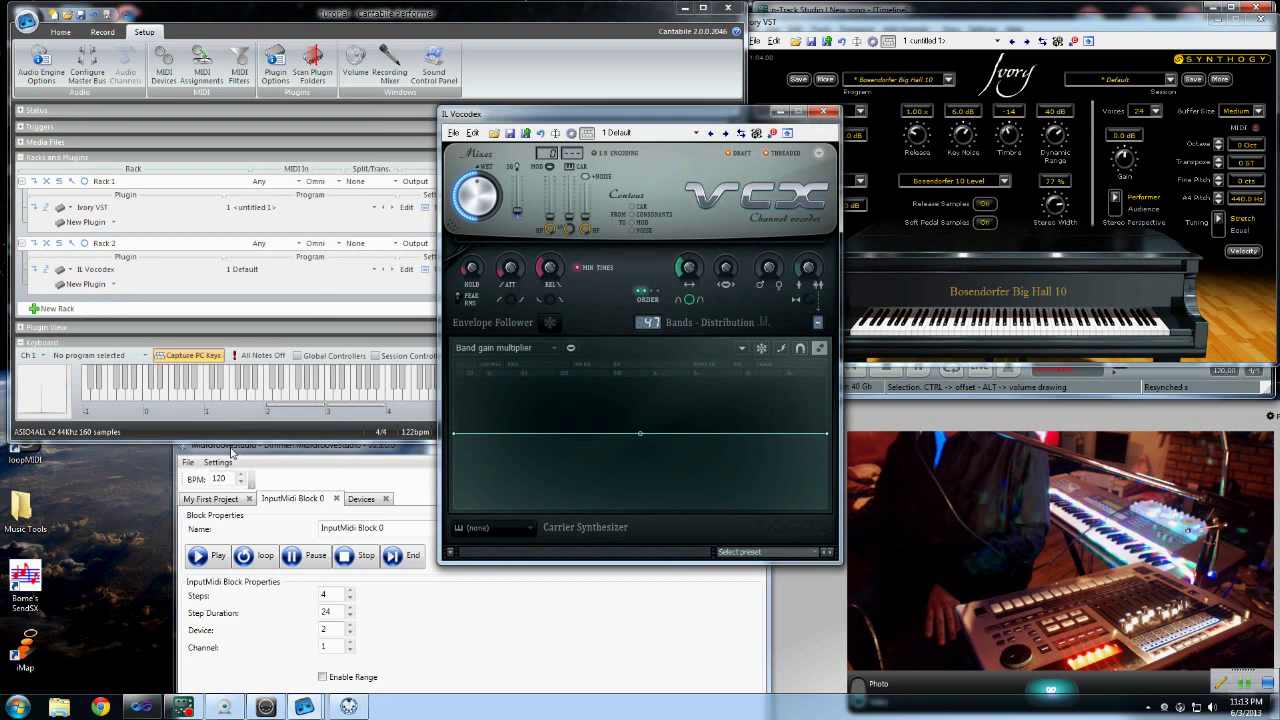
pyautogui.moveTo(636, 115); pyautogui.dragTo(833, 141)
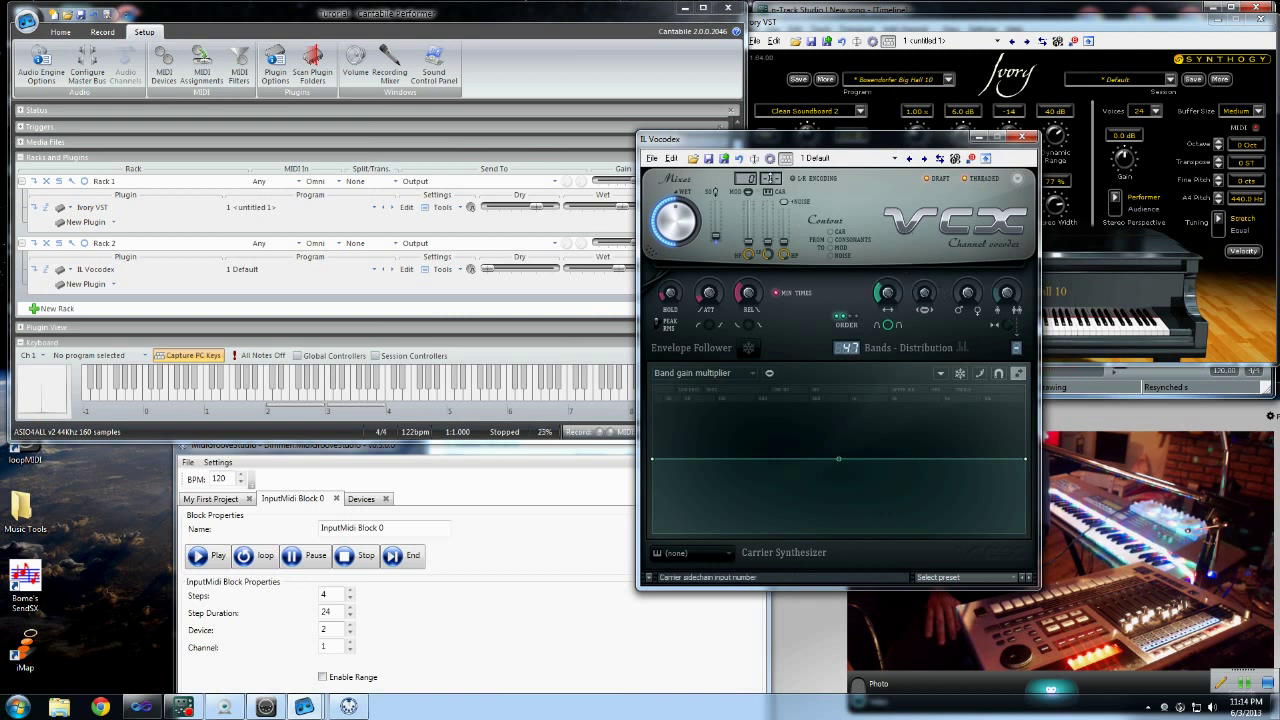
pyautogui.moveTo(752, 142); pyautogui.dragTo(834, 137)
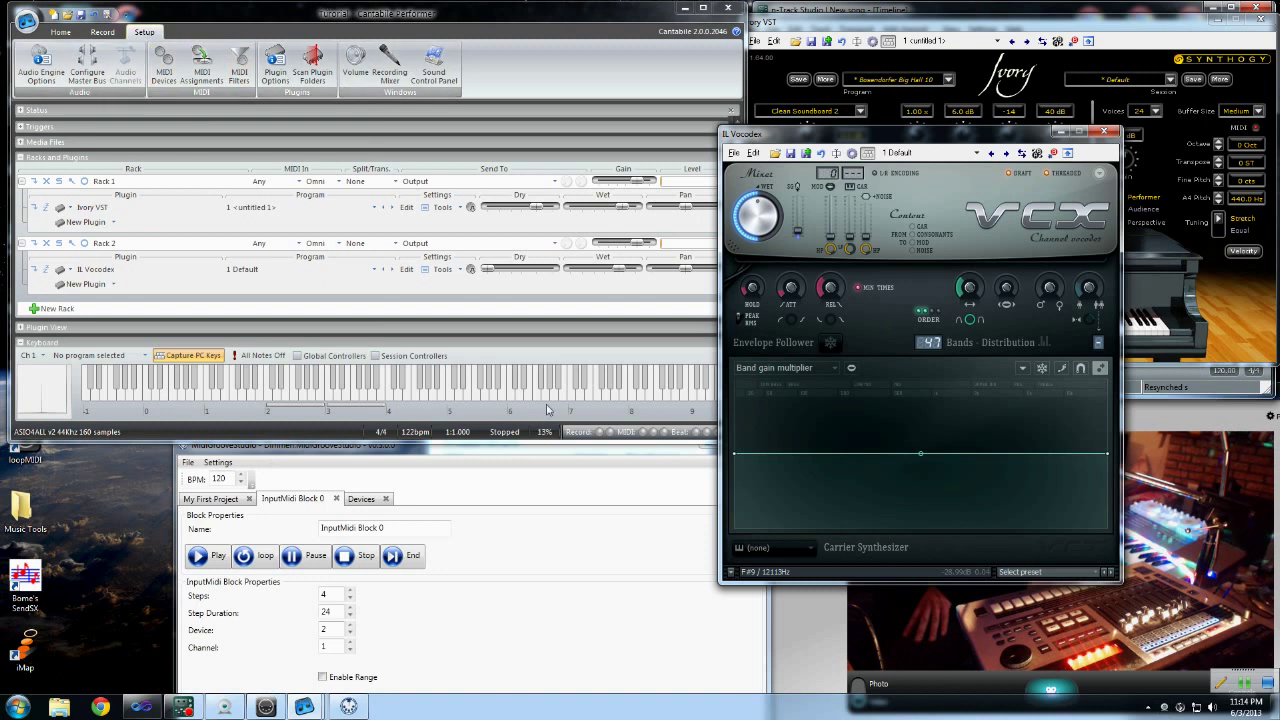
# Inspect the WDM device list in the ASIO4ALL settings for the active audio inputs and outputs.
pyautogui.click(1148, 707)
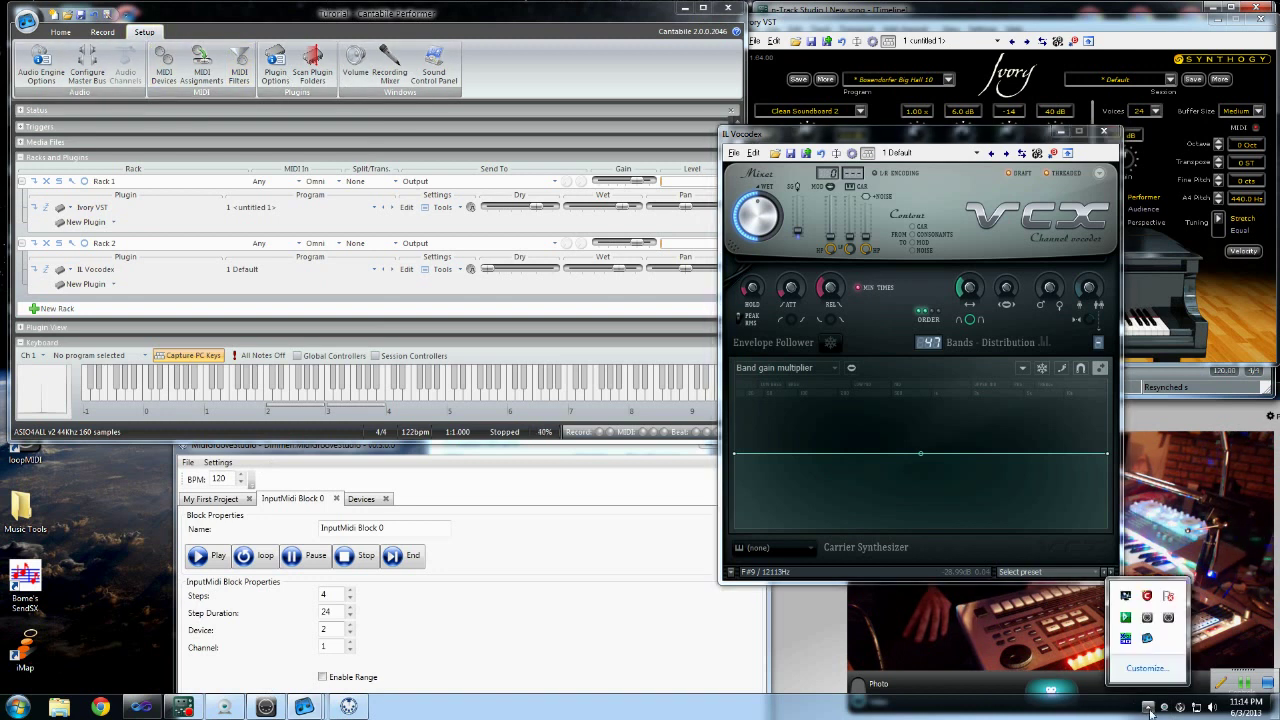
pyautogui.click(1127, 622)
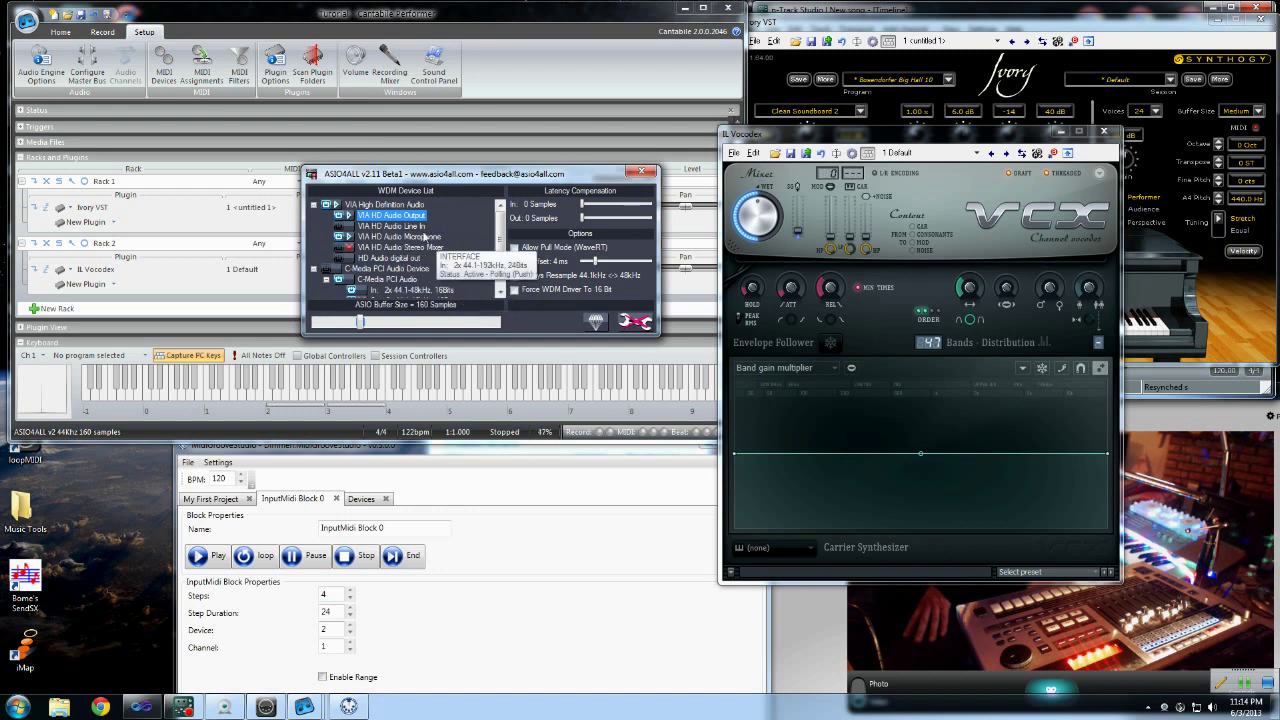
pyautogui.scroll(-1, 500, 254)
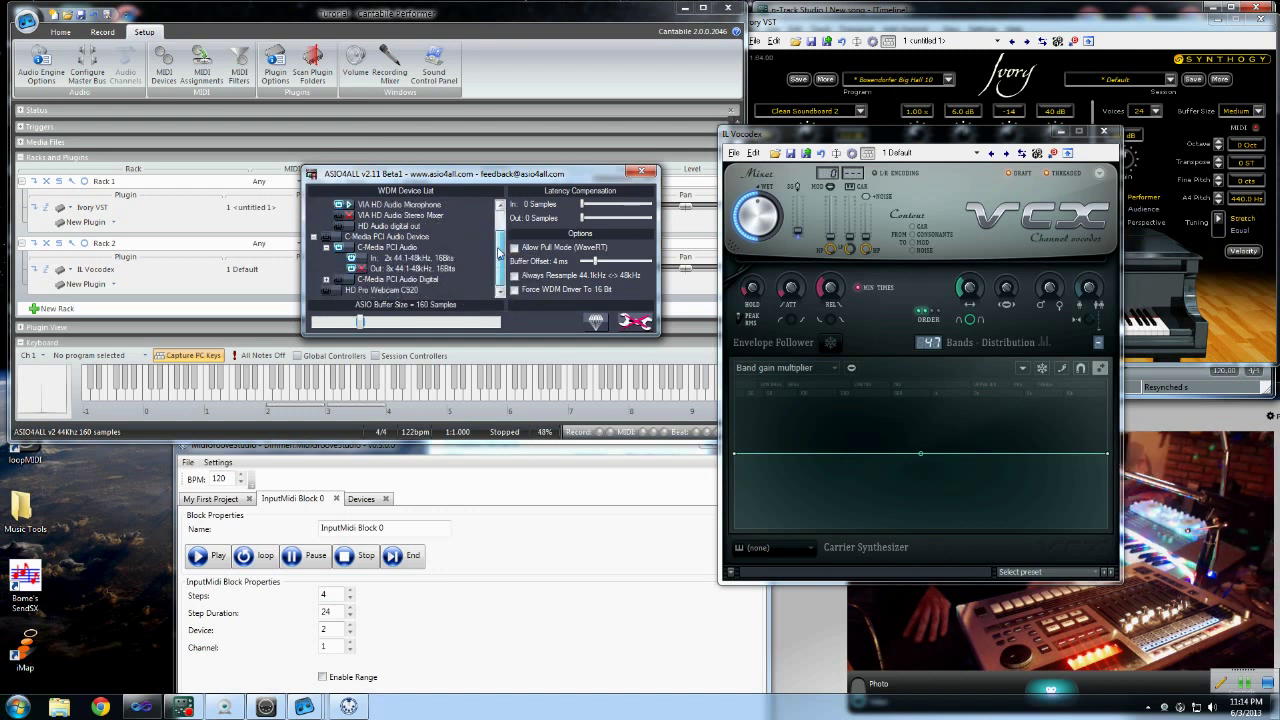
pyautogui.scroll(1, 498, 248)
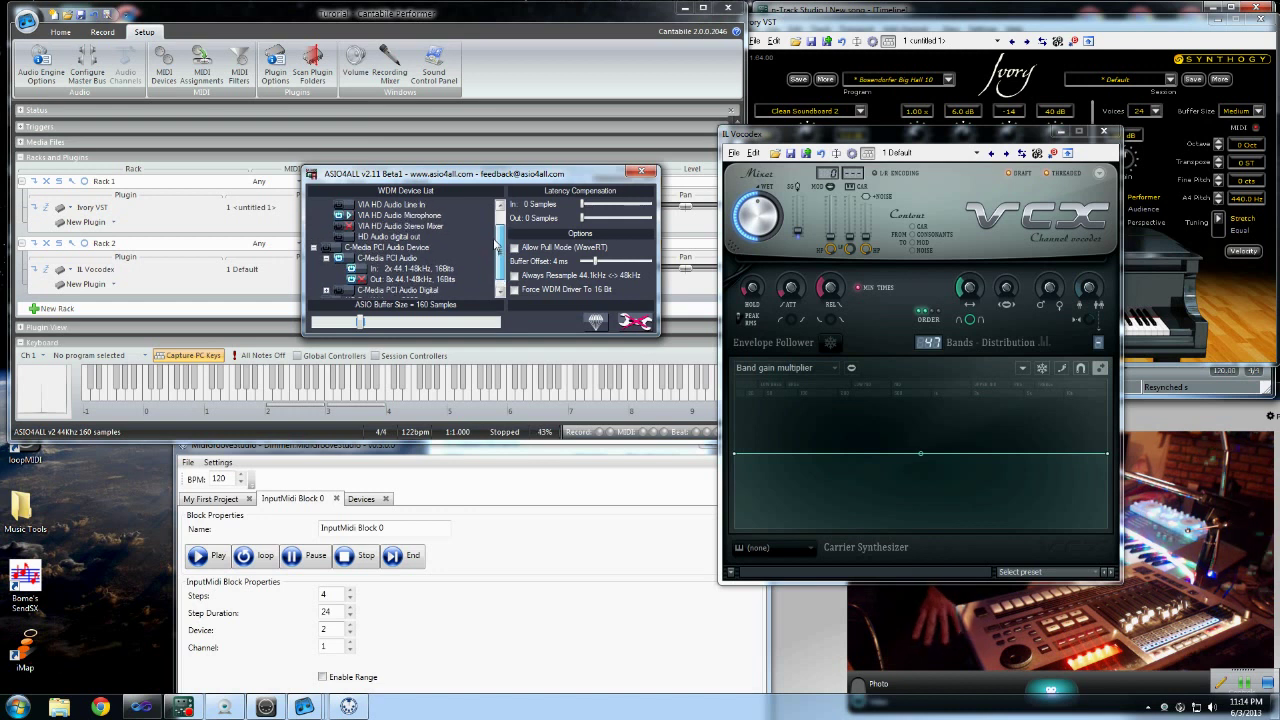
pyautogui.click(640, 174)
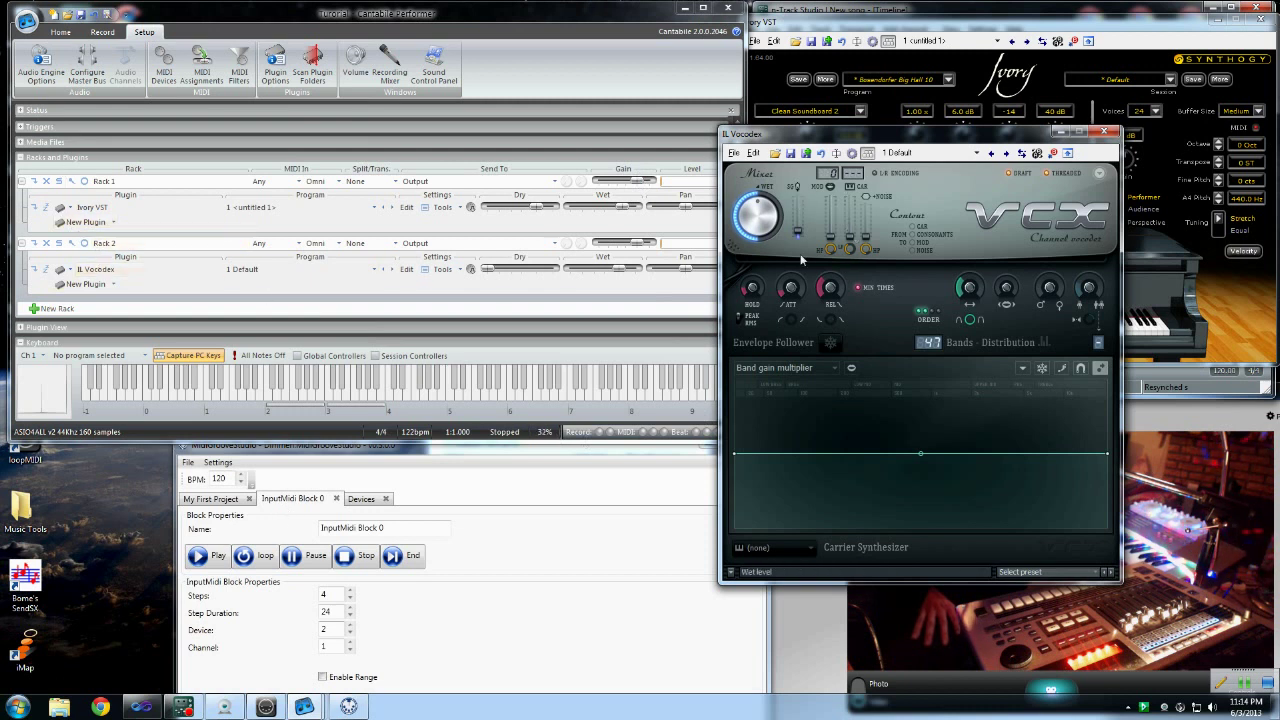
# Enable audio input on Rack 2 and turn on the master input in Cantabile.
pyautogui.click(71, 245)
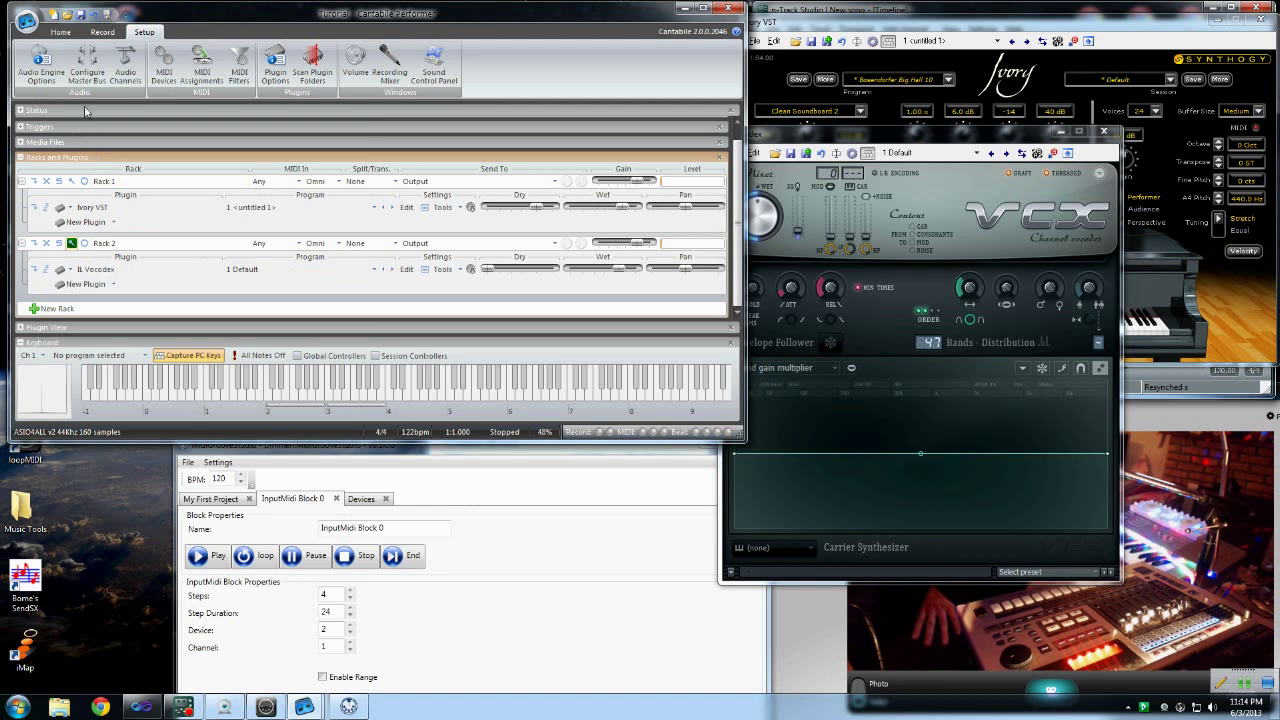
pyautogui.click(61, 33)
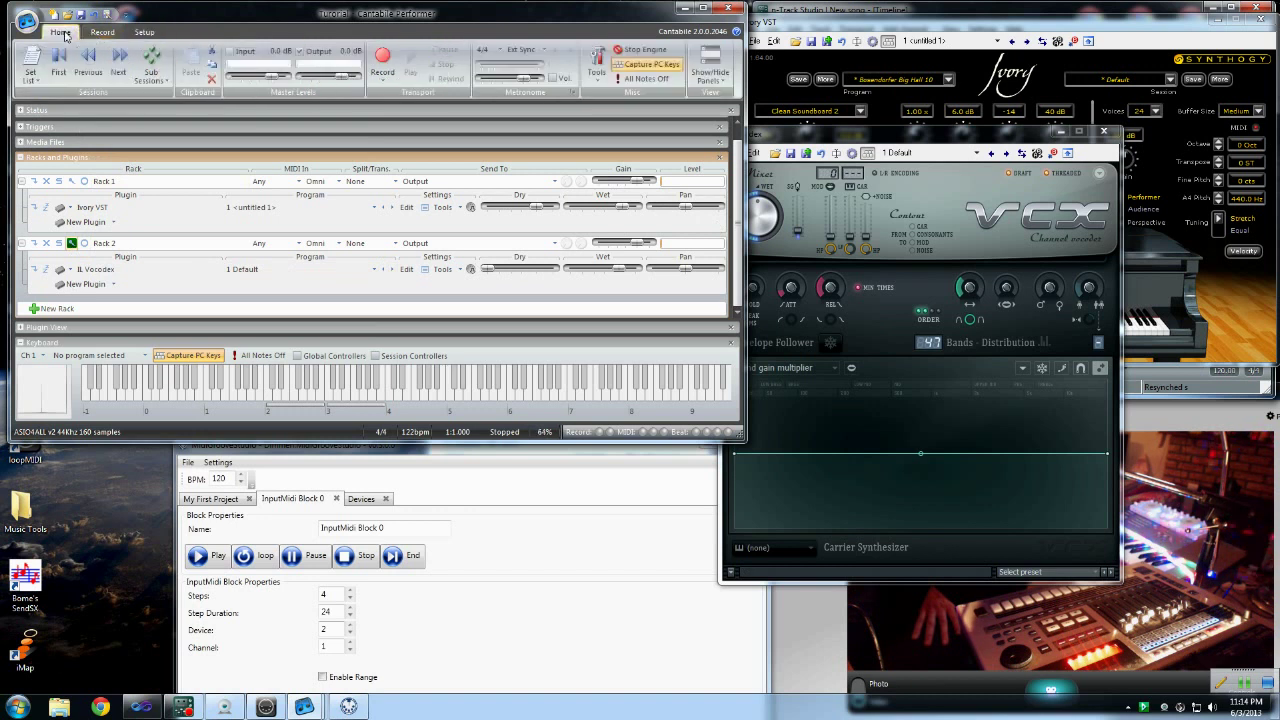
pyautogui.click(229, 51)
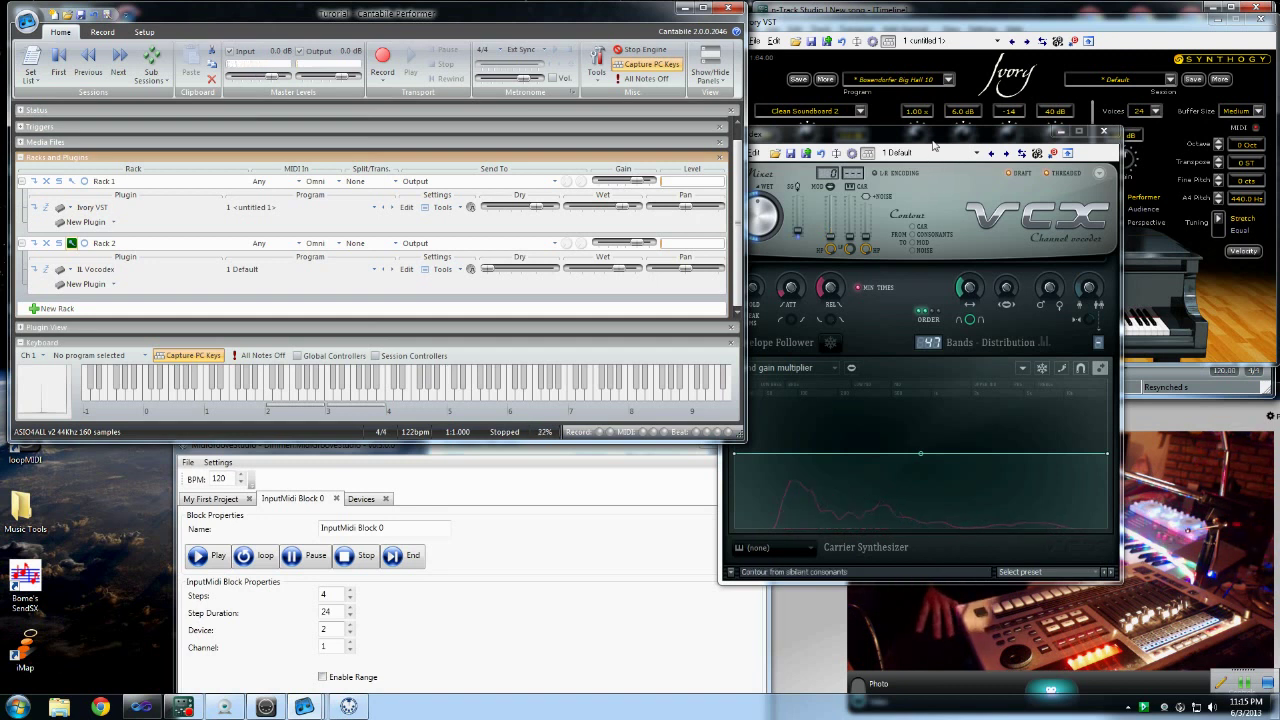
# Raise the modulator pass-through level in Vocodex and load the Clearer preset.
pyautogui.moveTo(933, 146); pyautogui.dragTo(800, 130)
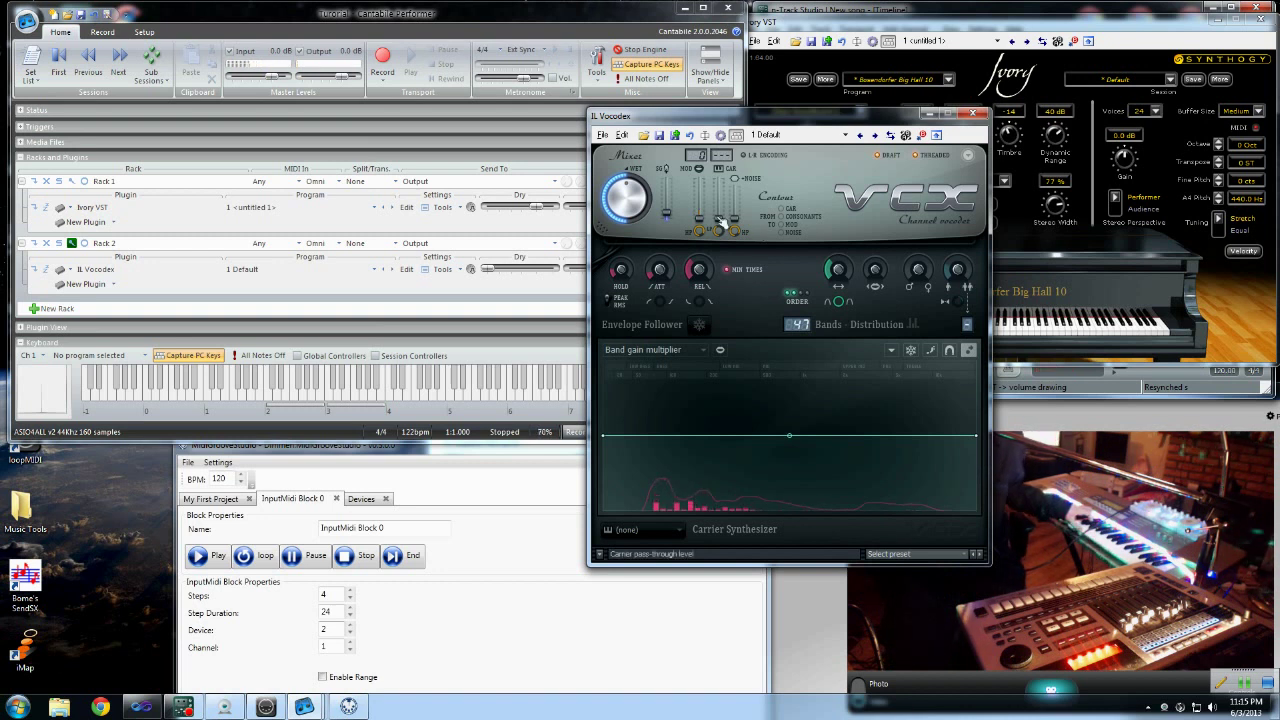
pyautogui.moveTo(700, 220); pyautogui.dragTo(700, 230)
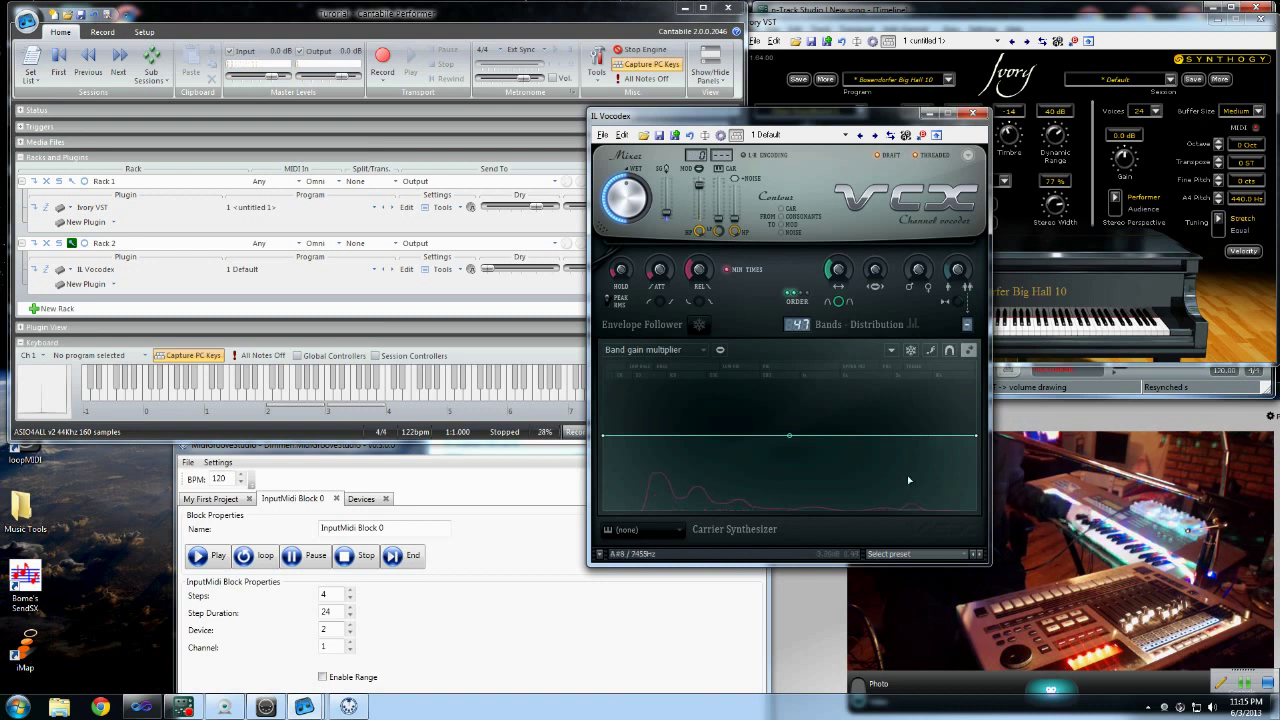
pyautogui.click(668, 538)
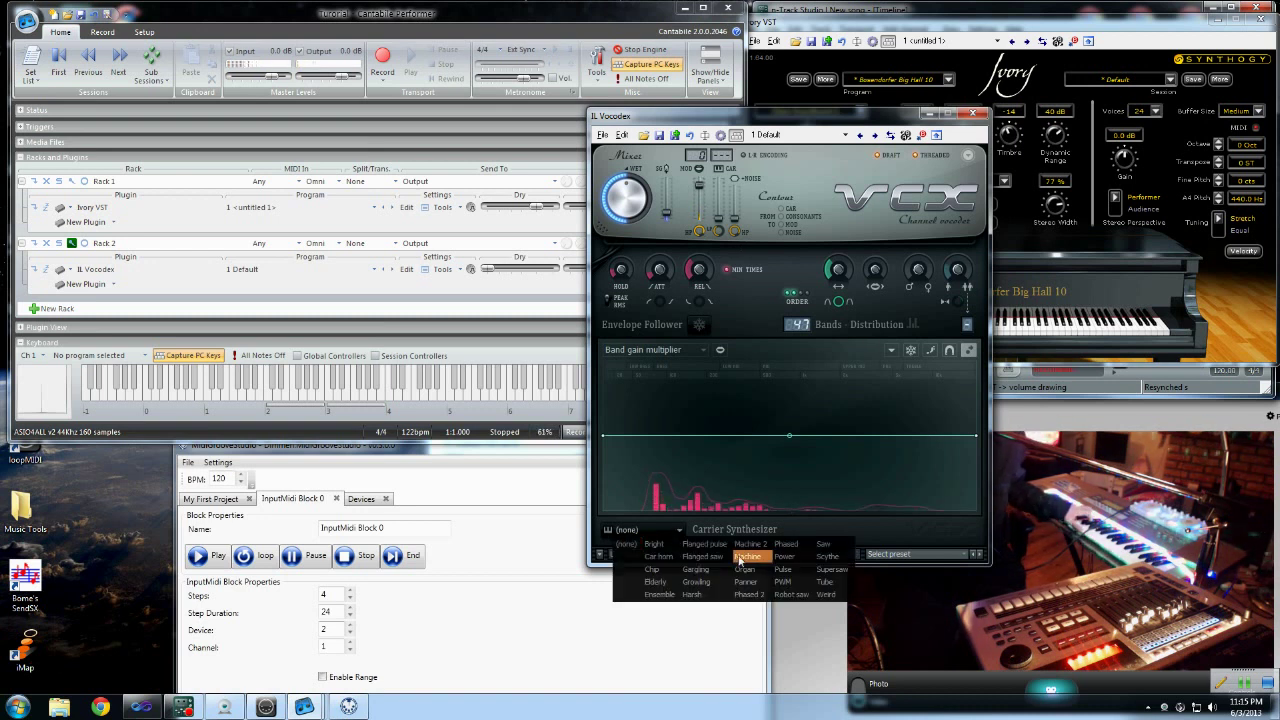
pyautogui.click(953, 556)
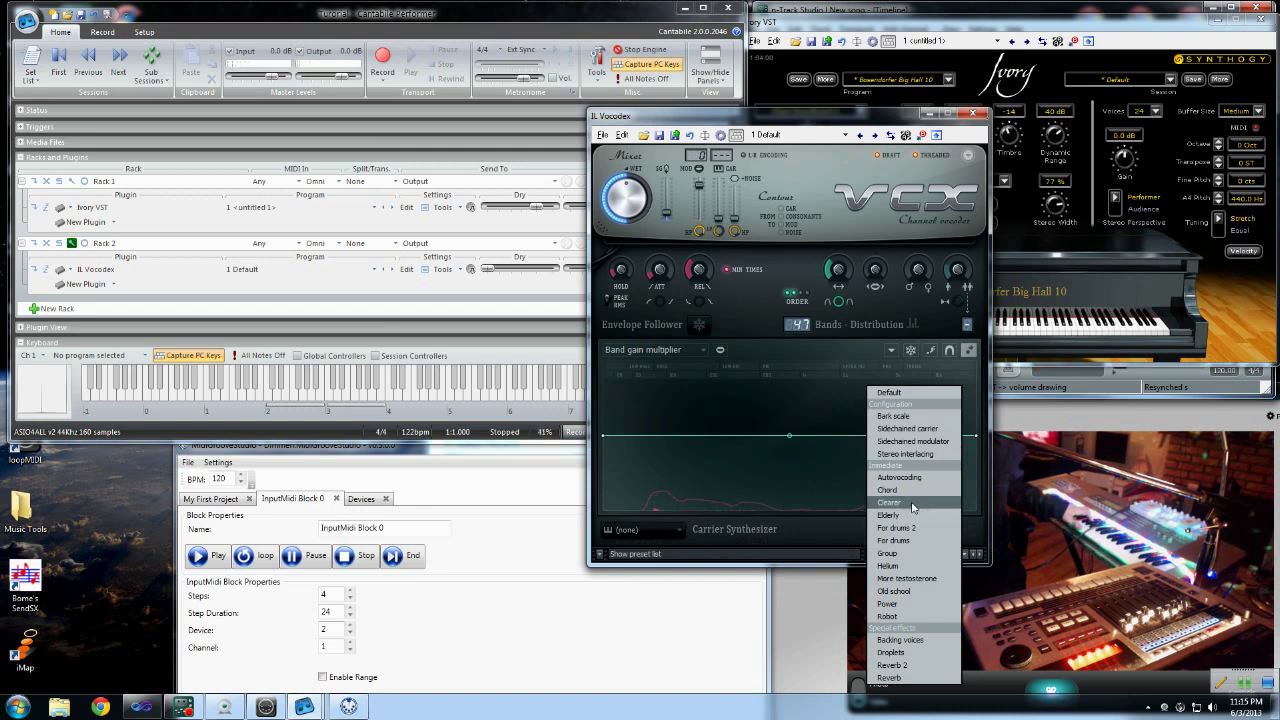
pyautogui.click(912, 506)
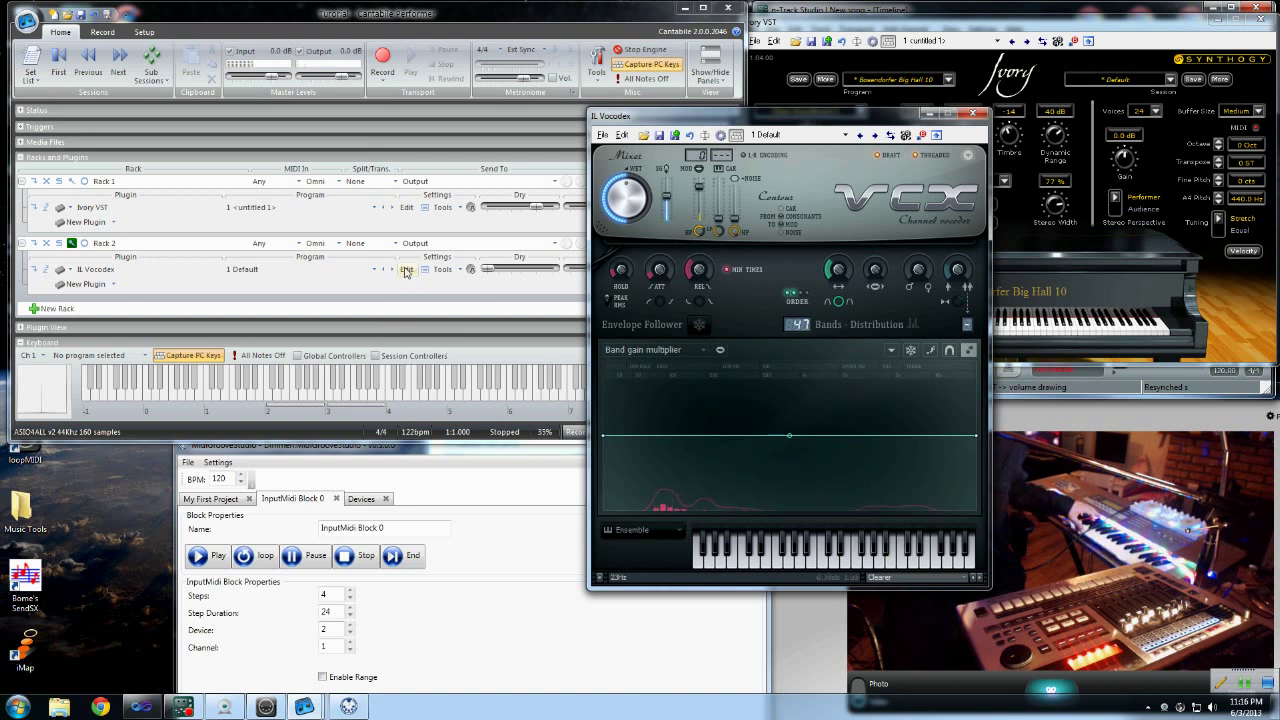
# Switch to MidiGrooveStudio and start looping InputMidi Block 0.
pyautogui.click(450, 445)
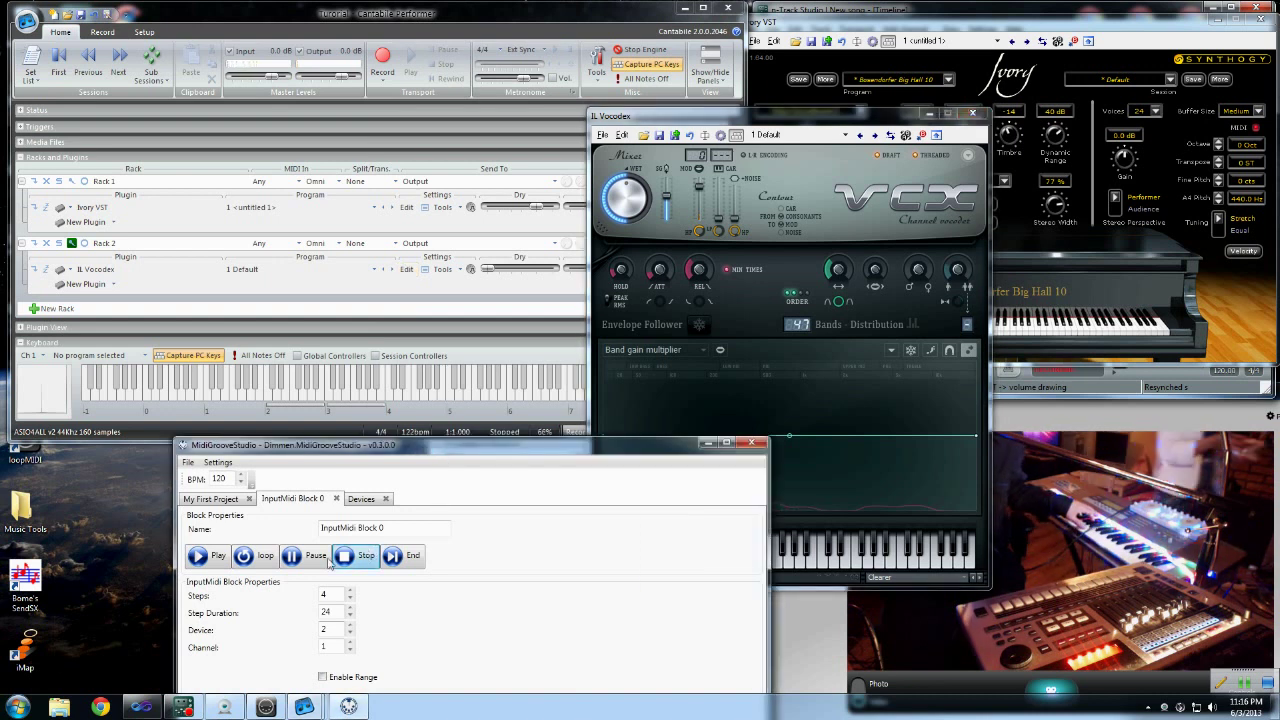
pyautogui.click(262, 557)
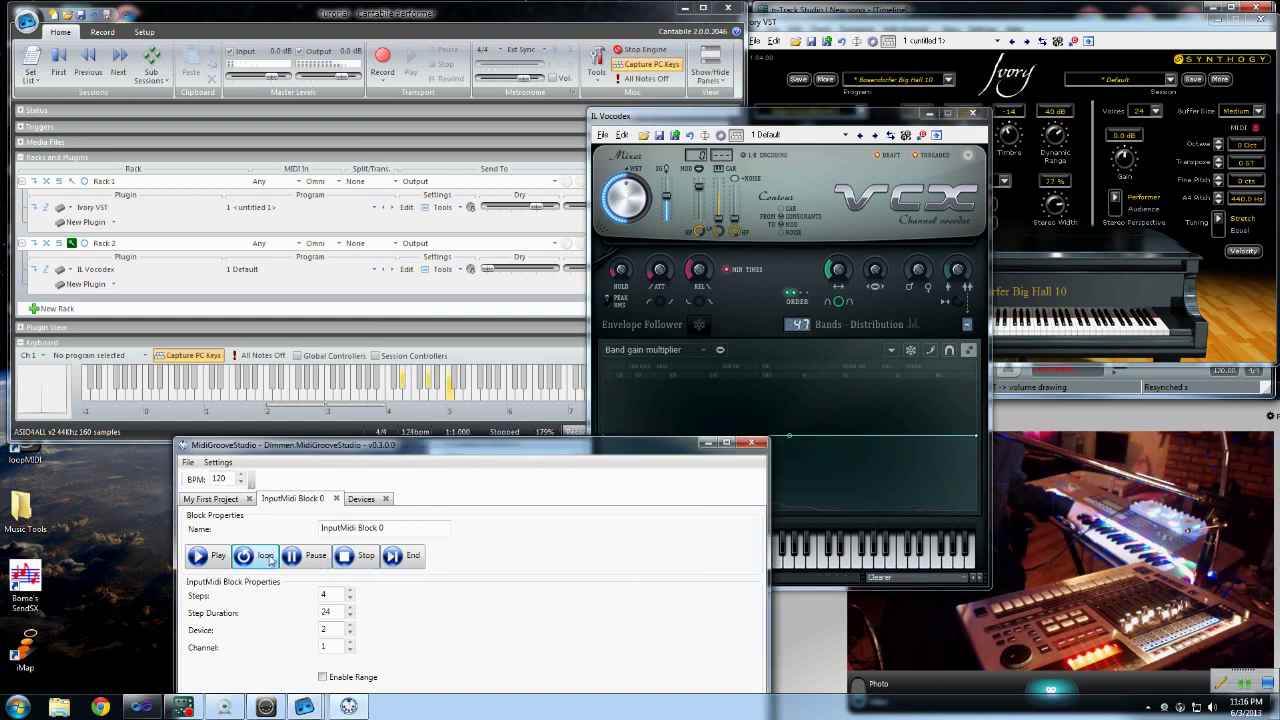
# Set the Vocodex carrier synthesizer to Supersaw and adjust its band width and modulator shift knobs.
pyautogui.click(786, 118)
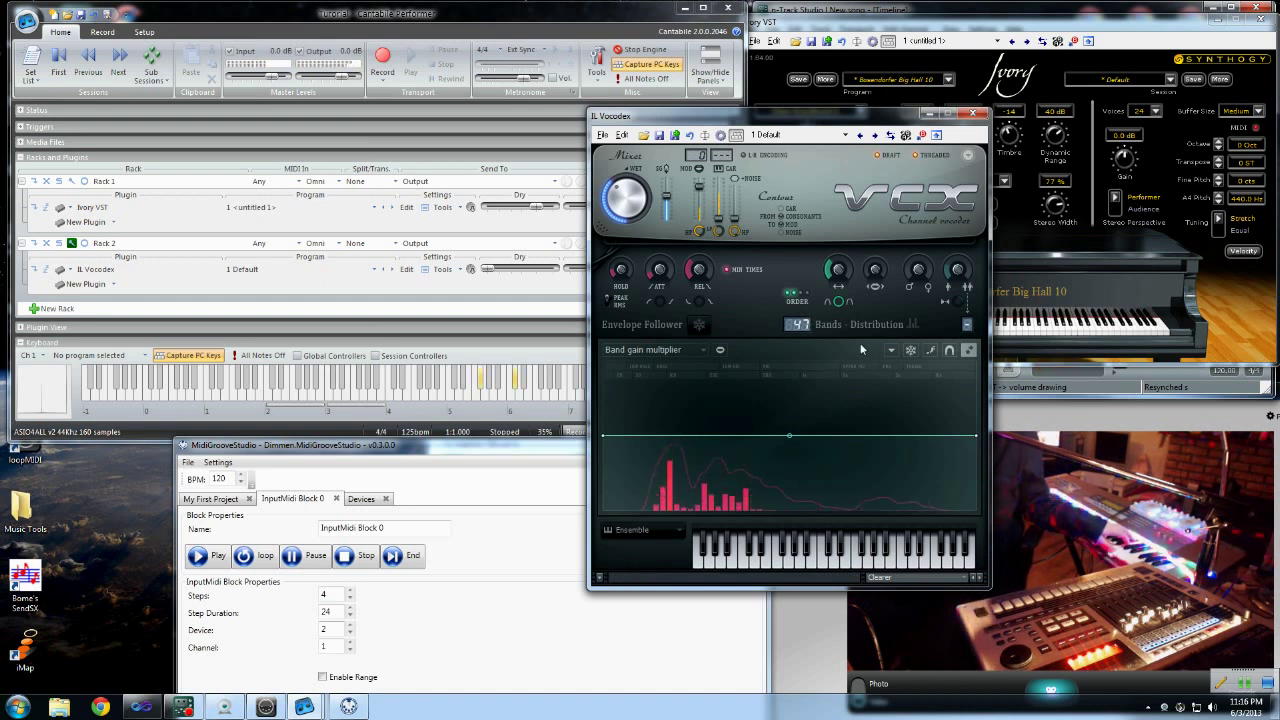
pyautogui.click(634, 531)
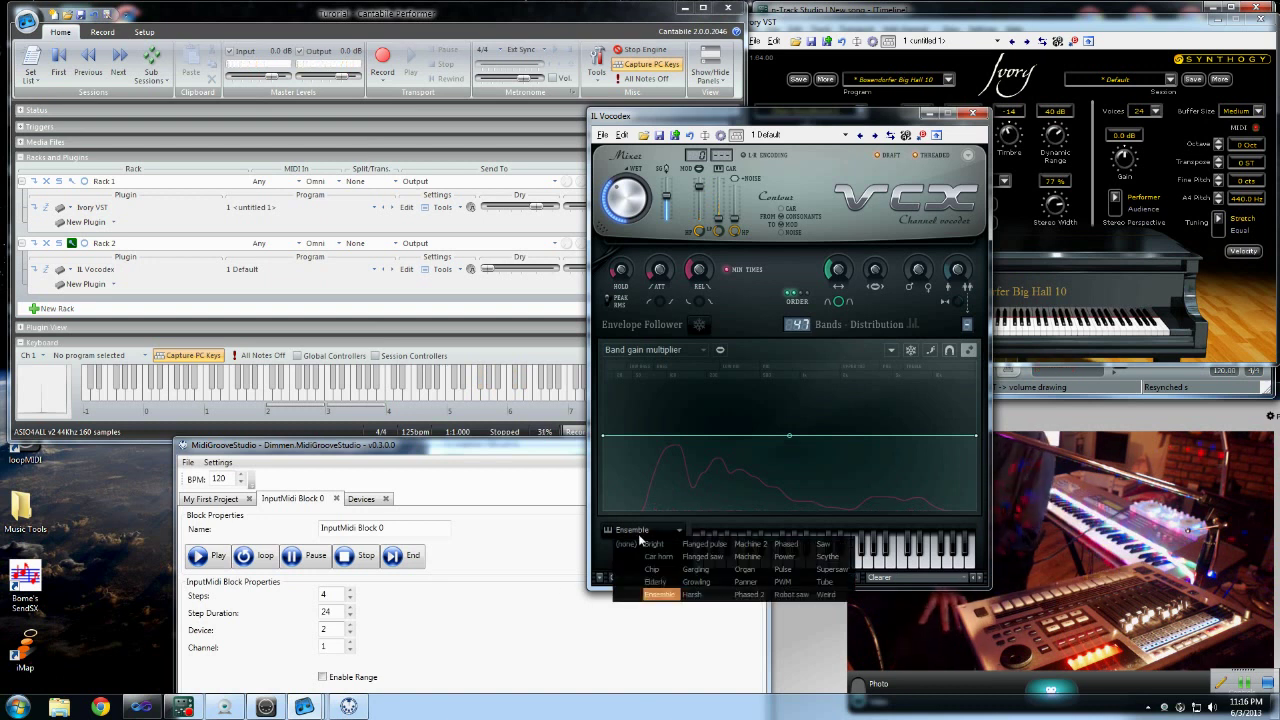
pyautogui.click(831, 570)
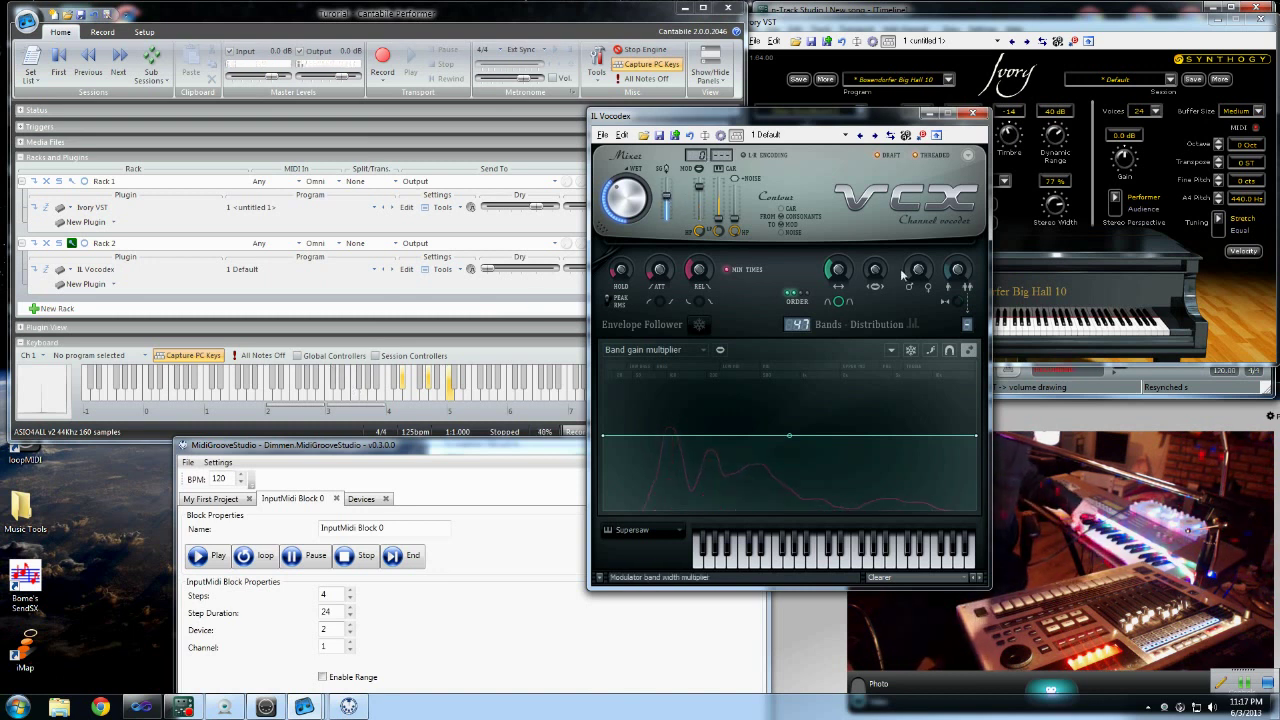
pyautogui.moveTo(843, 271); pyautogui.dragTo(916, 255)
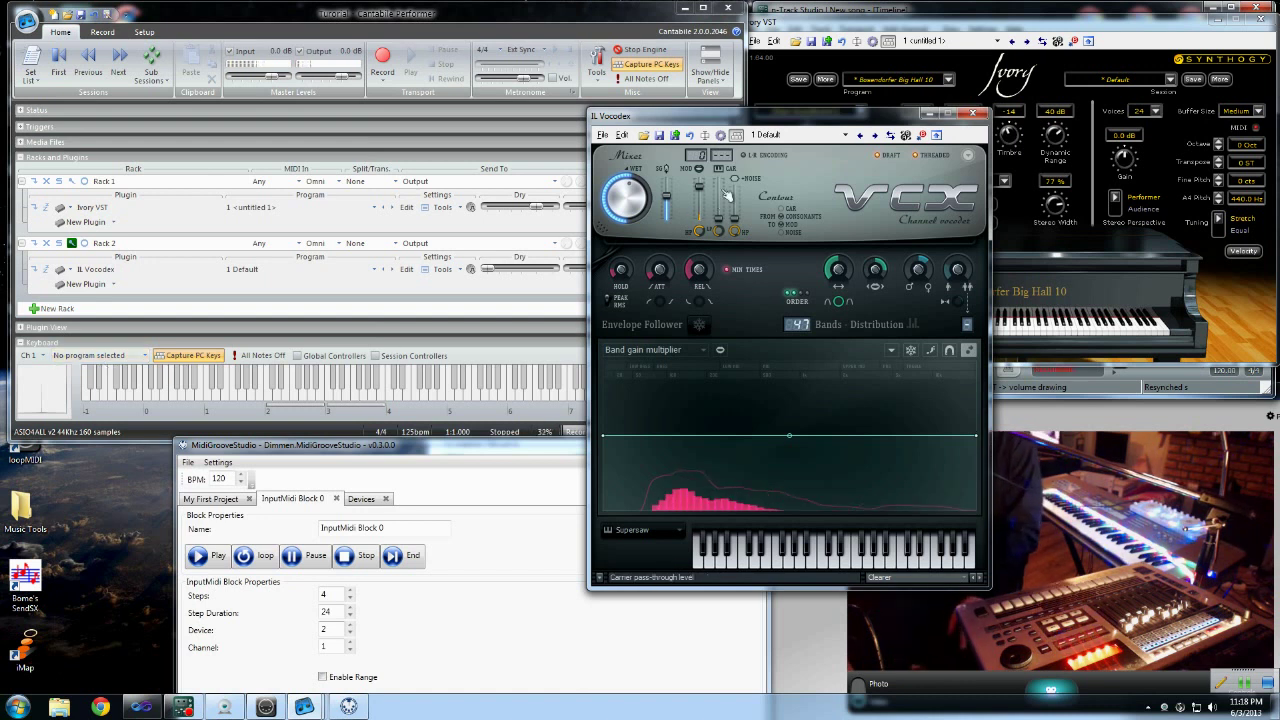
pyautogui.moveTo(701, 112); pyautogui.dragTo(908, 134)
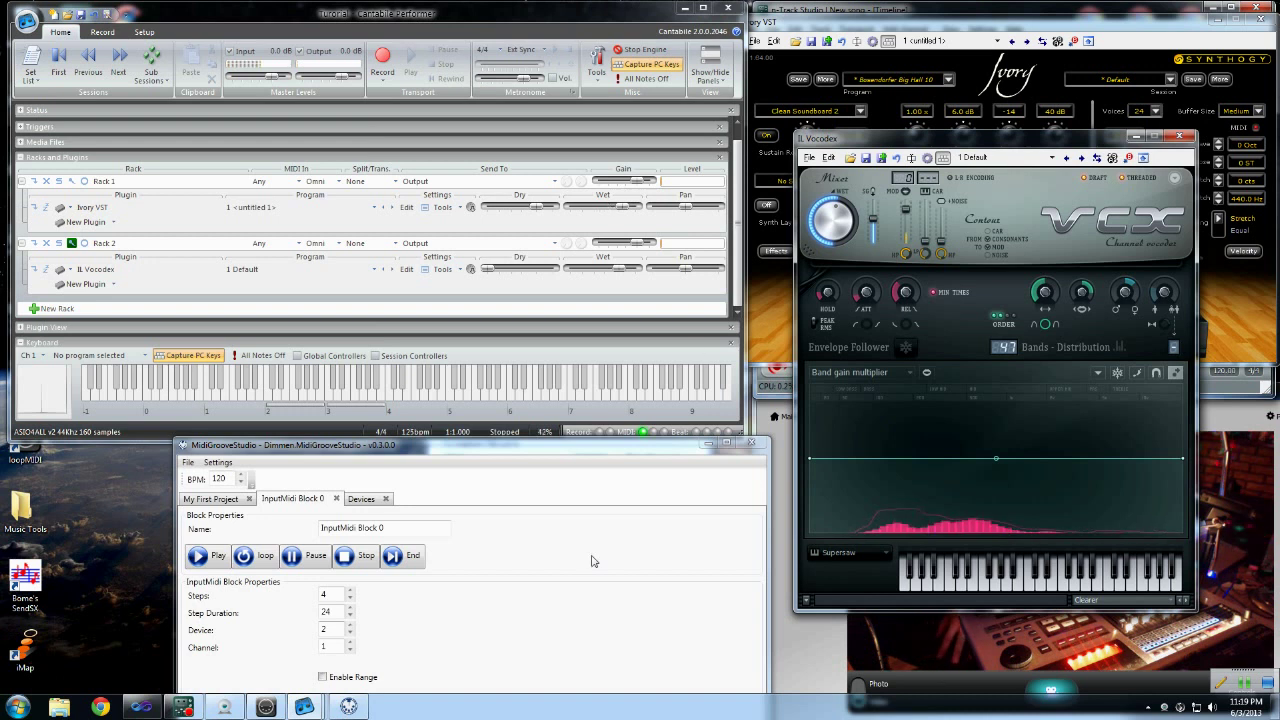
# Stop InputMidi Block 0 in MidiGrooveStudio and add another input MIDI block to My First Project.
pyautogui.moveTo(557, 450); pyautogui.dragTo(611, 243)
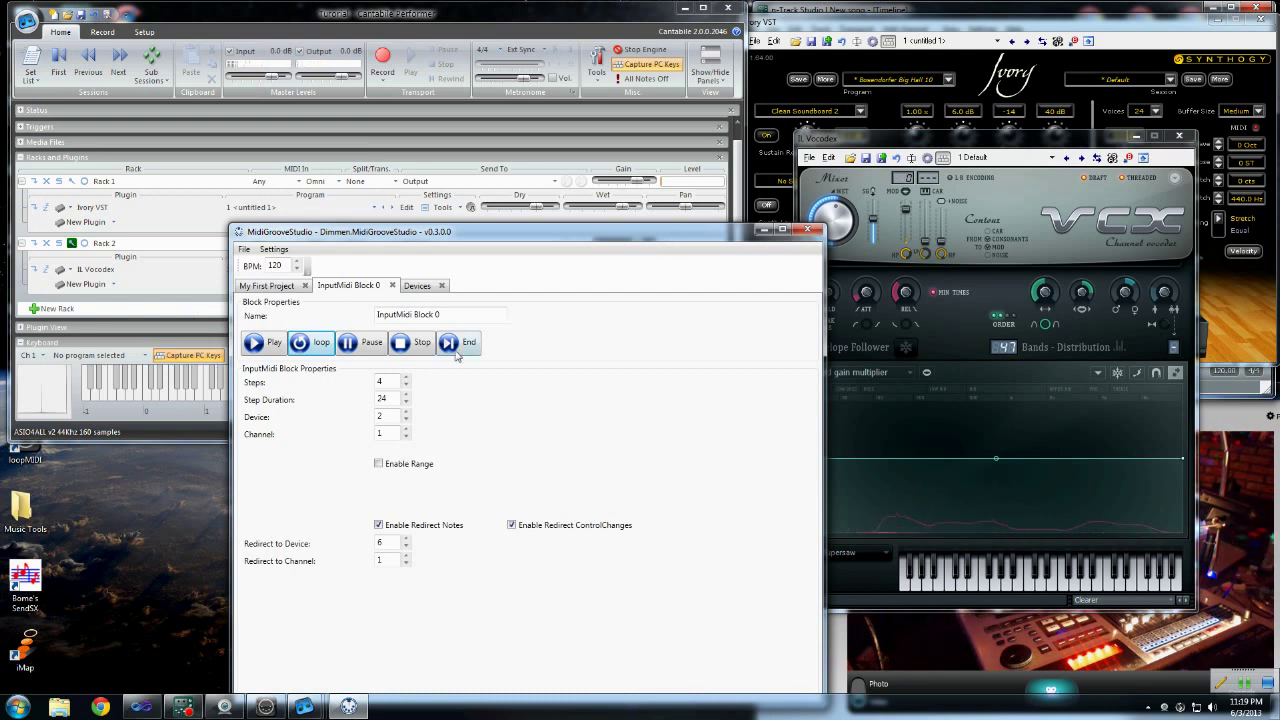
pyautogui.click(415, 343)
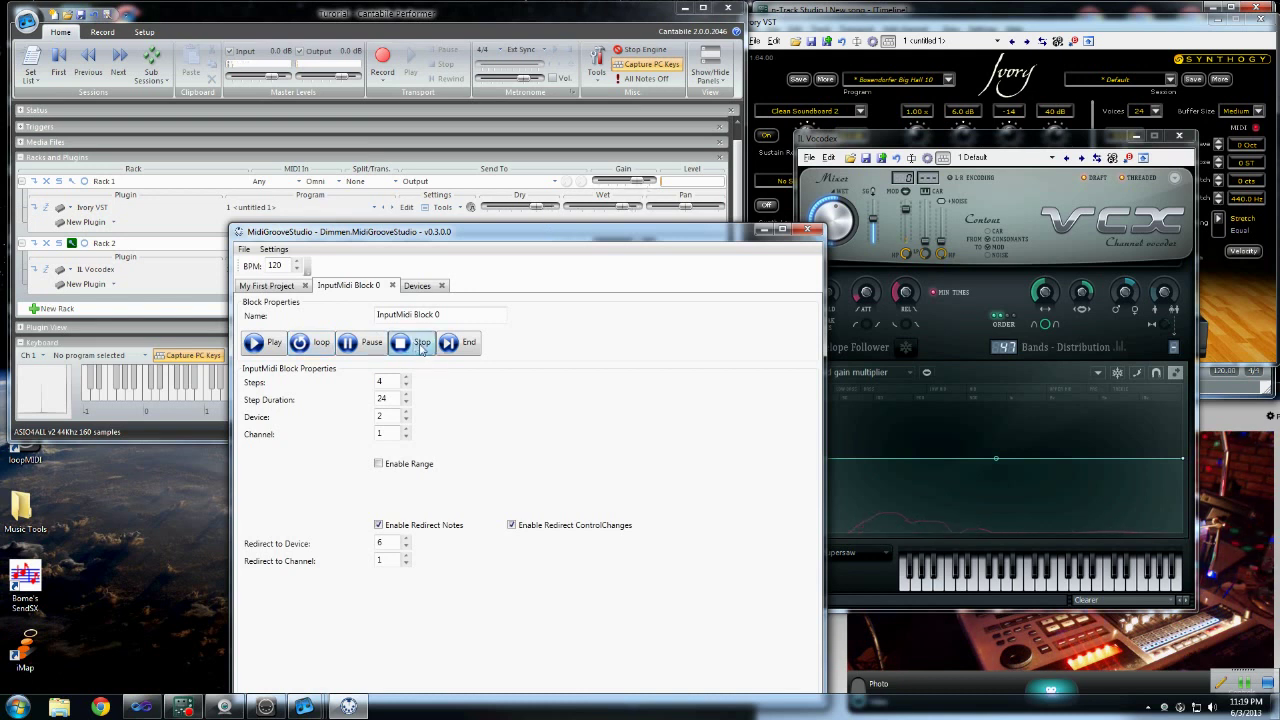
pyautogui.click(264, 288)
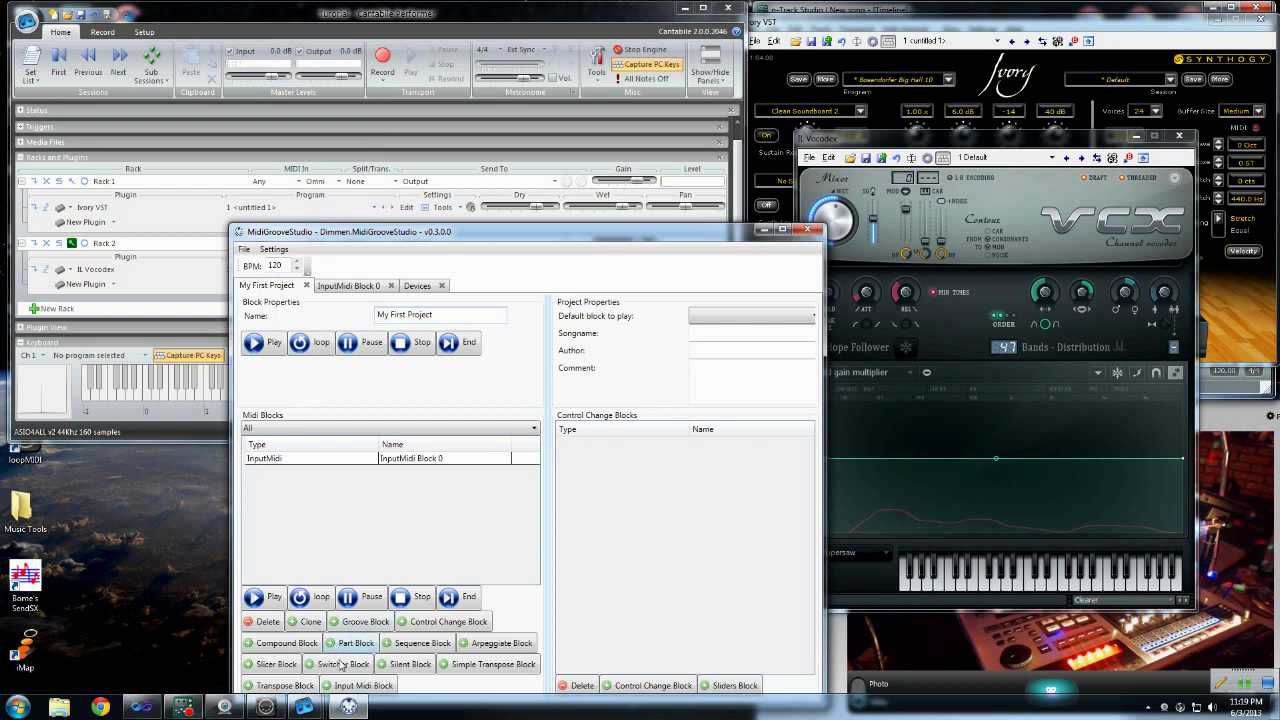
pyautogui.moveTo(507, 231); pyautogui.dragTo(563, 142)
pyautogui.click(416, 598)
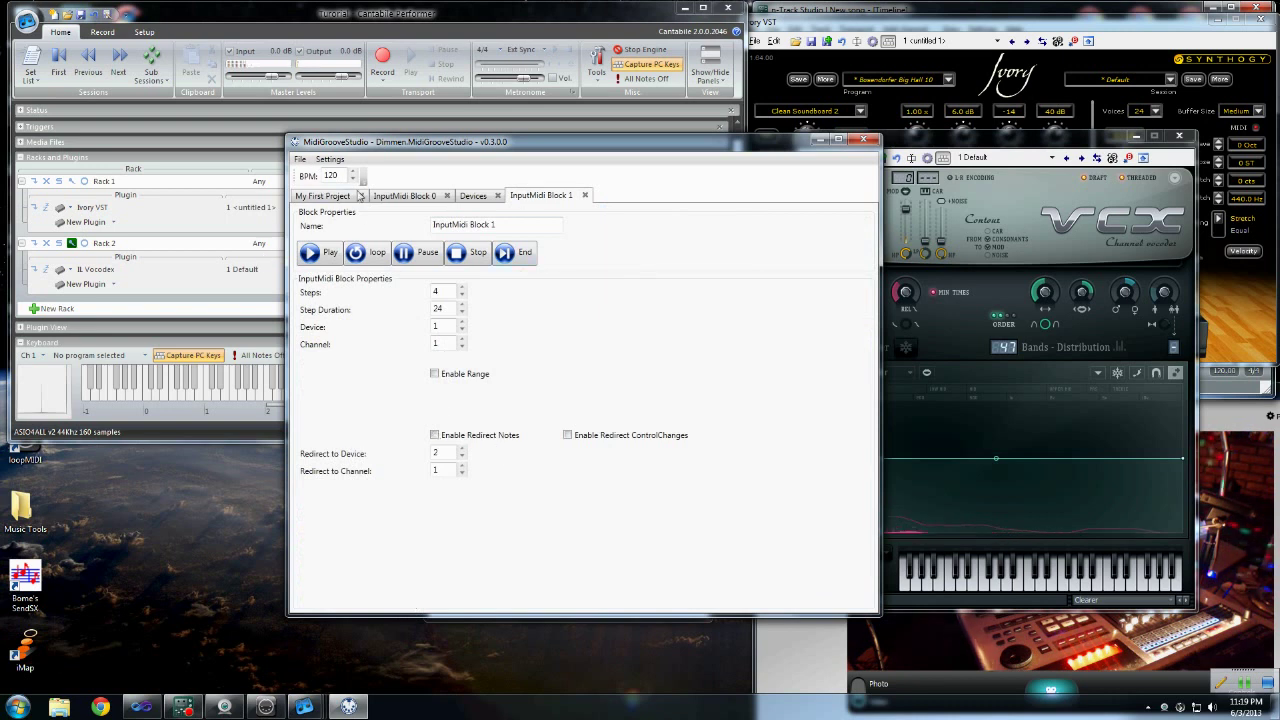
# Look up the MIDI input devices and set the input device of InputMidi Block 1 to 3.
pyautogui.click(330, 160)
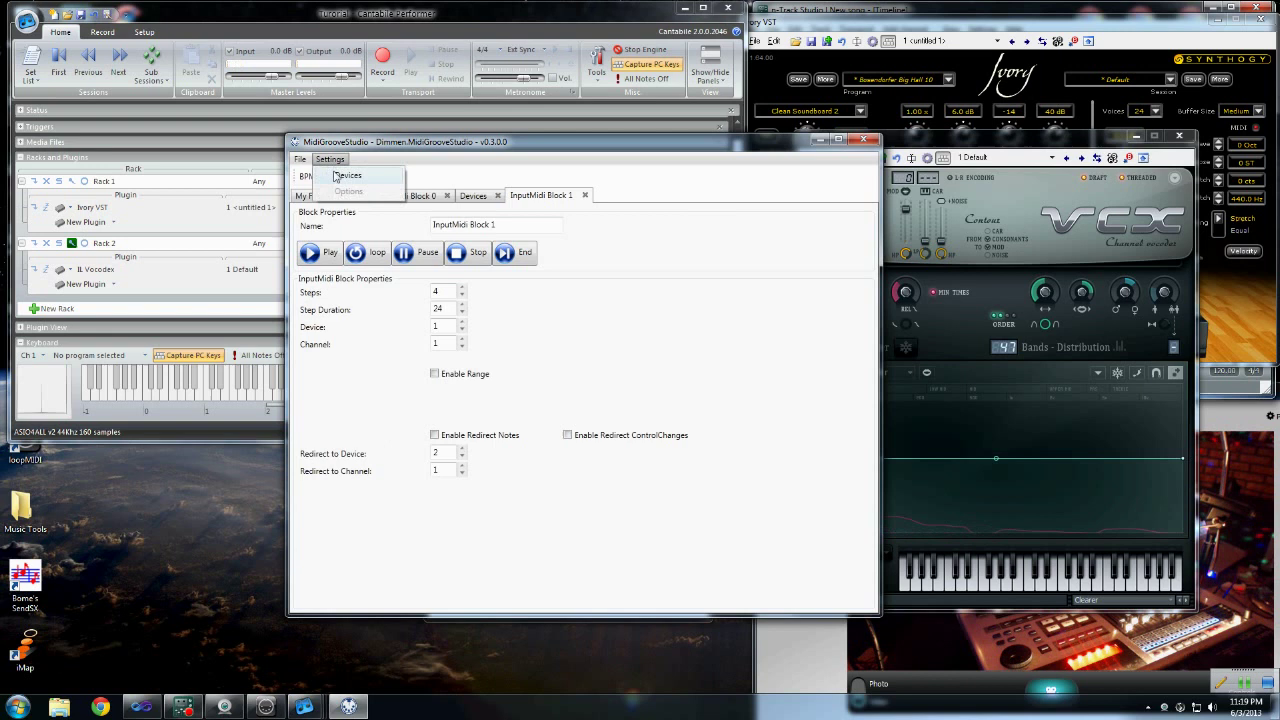
pyautogui.click(346, 176)
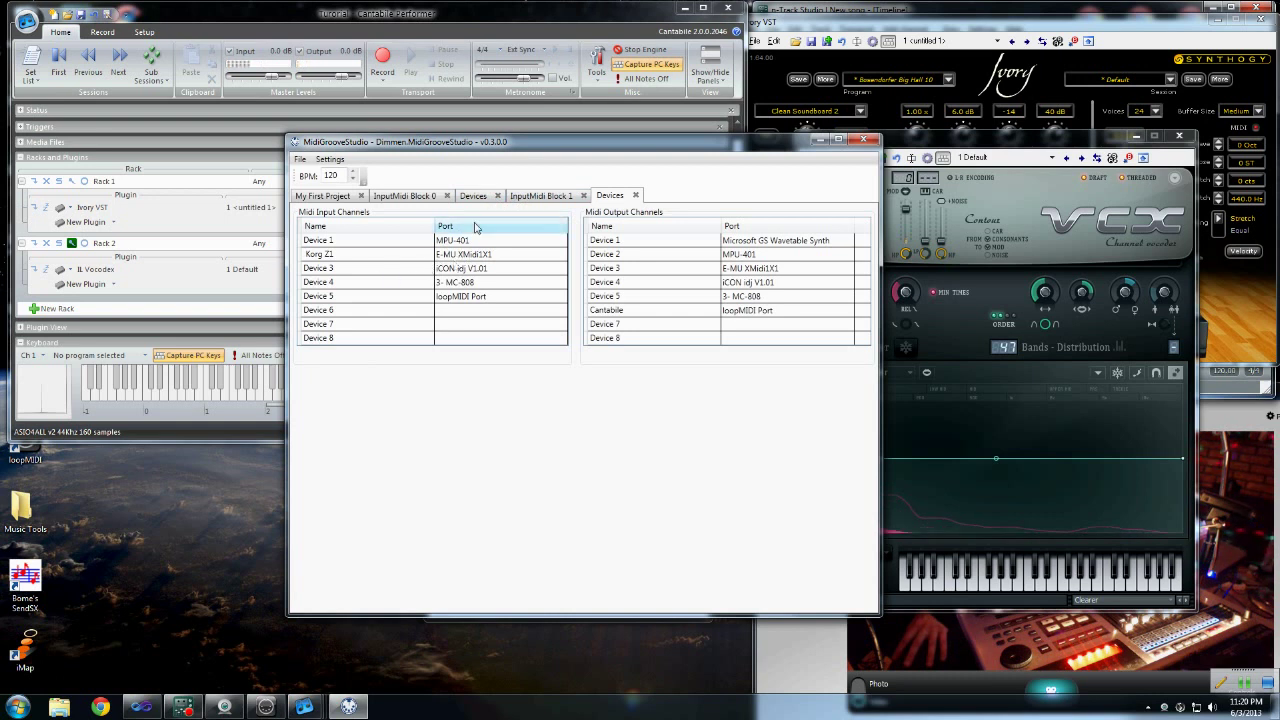
pyautogui.click(543, 197)
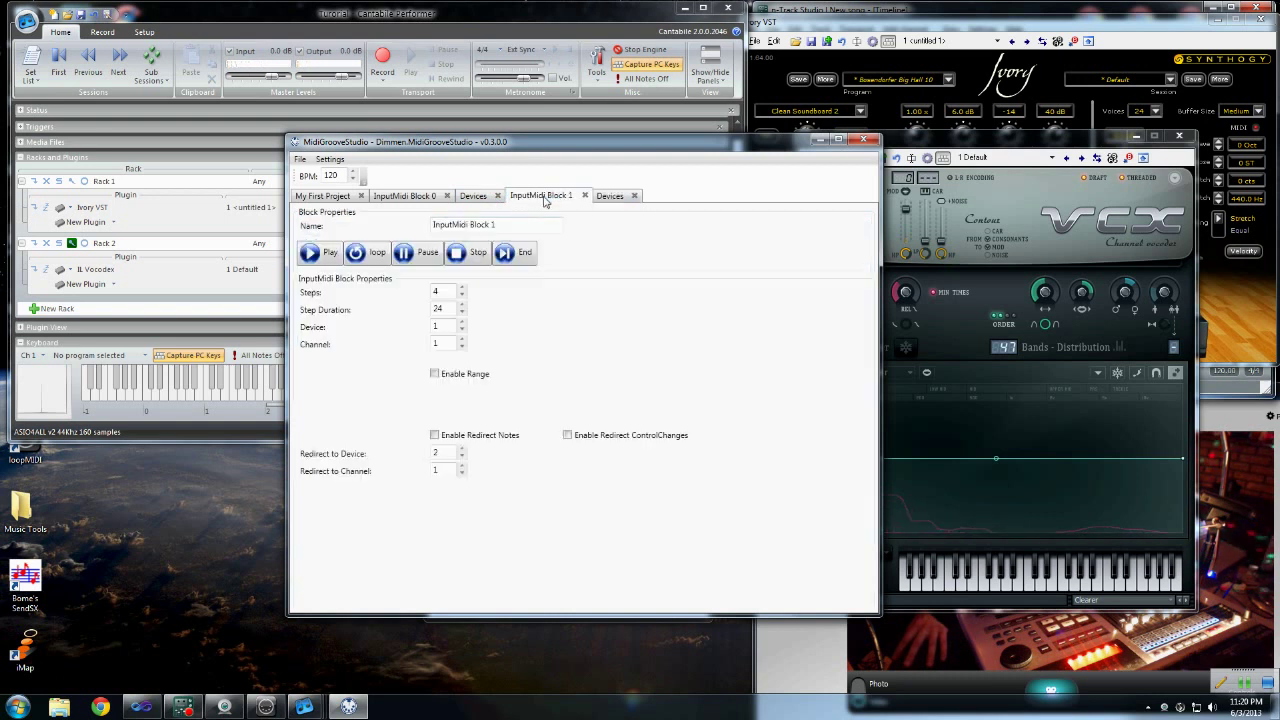
pyautogui.click(462, 323)
pyautogui.click(462, 323)
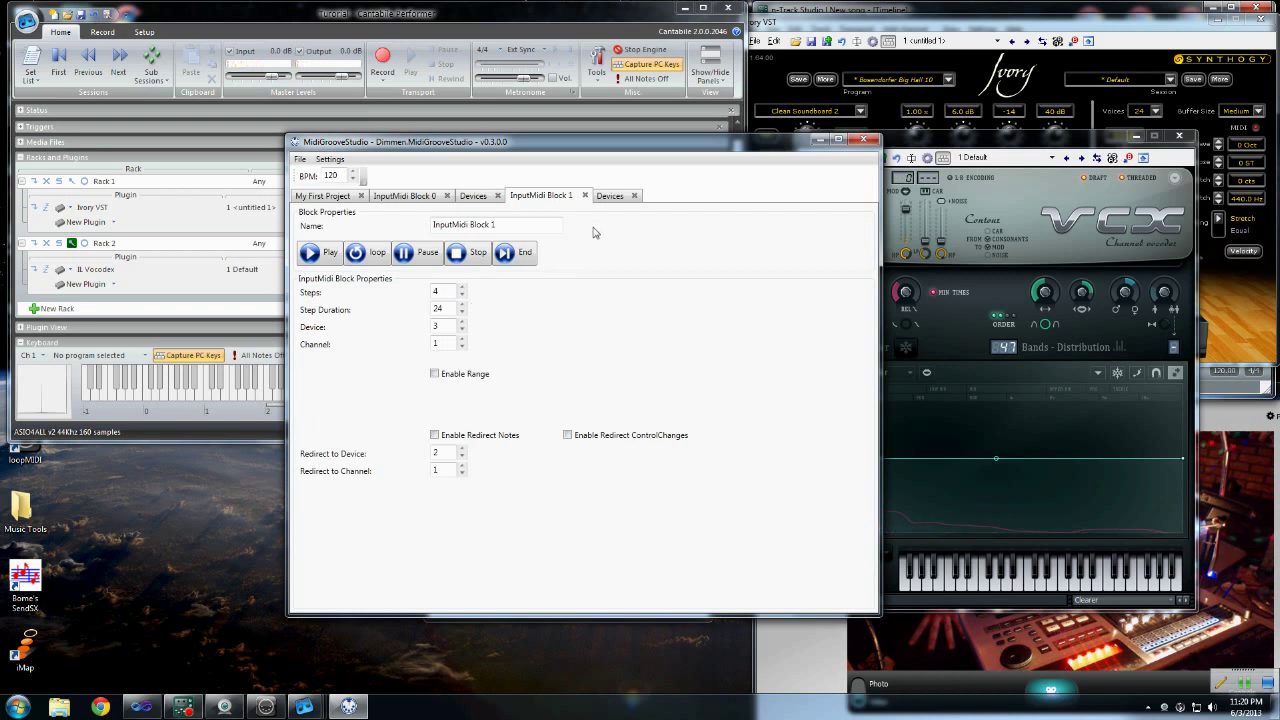
# Check the Cantabile output device, then enable note redirection for InputMidi Block 1 to device 6, channel 2.
pyautogui.click(421, 197)
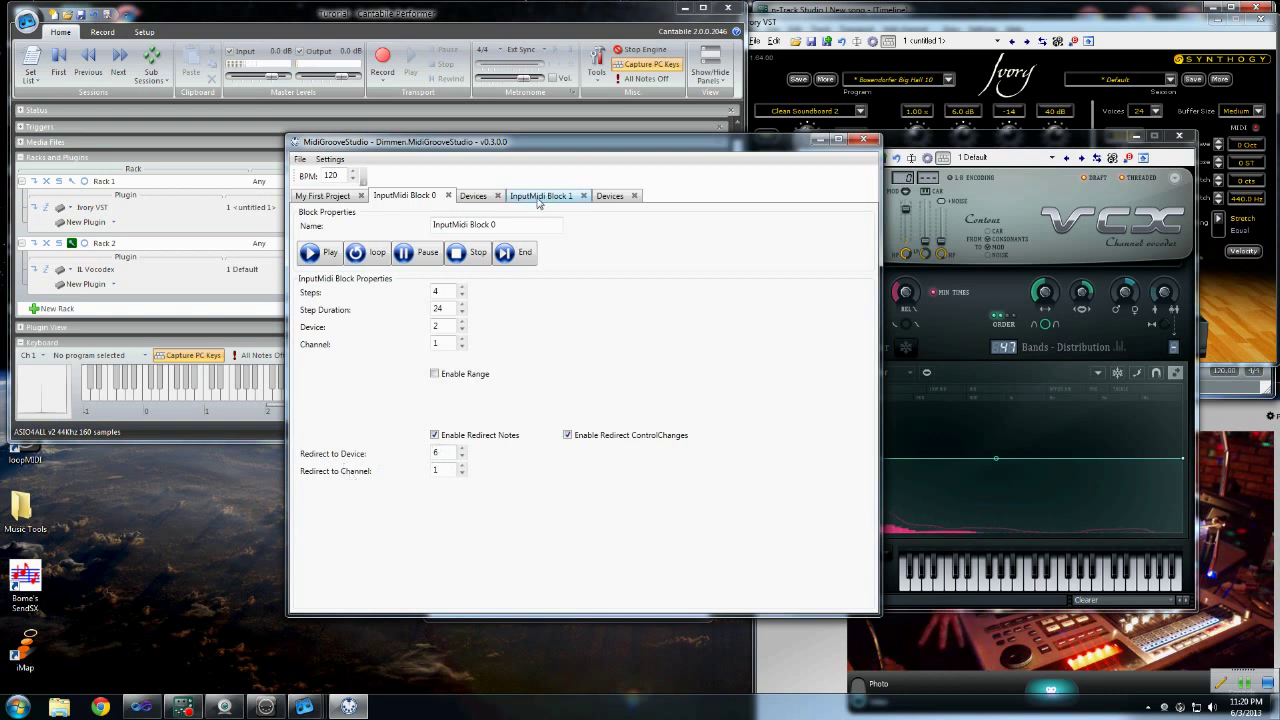
pyautogui.click(474, 198)
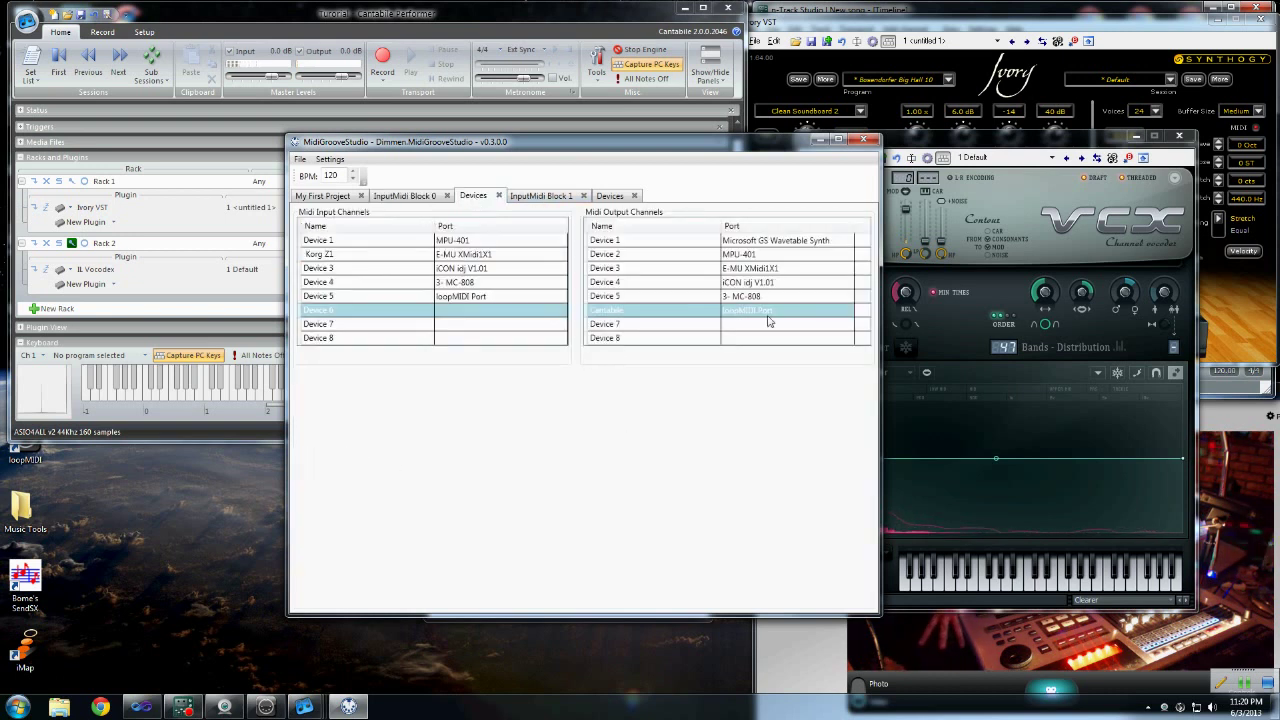
pyautogui.click(552, 197)
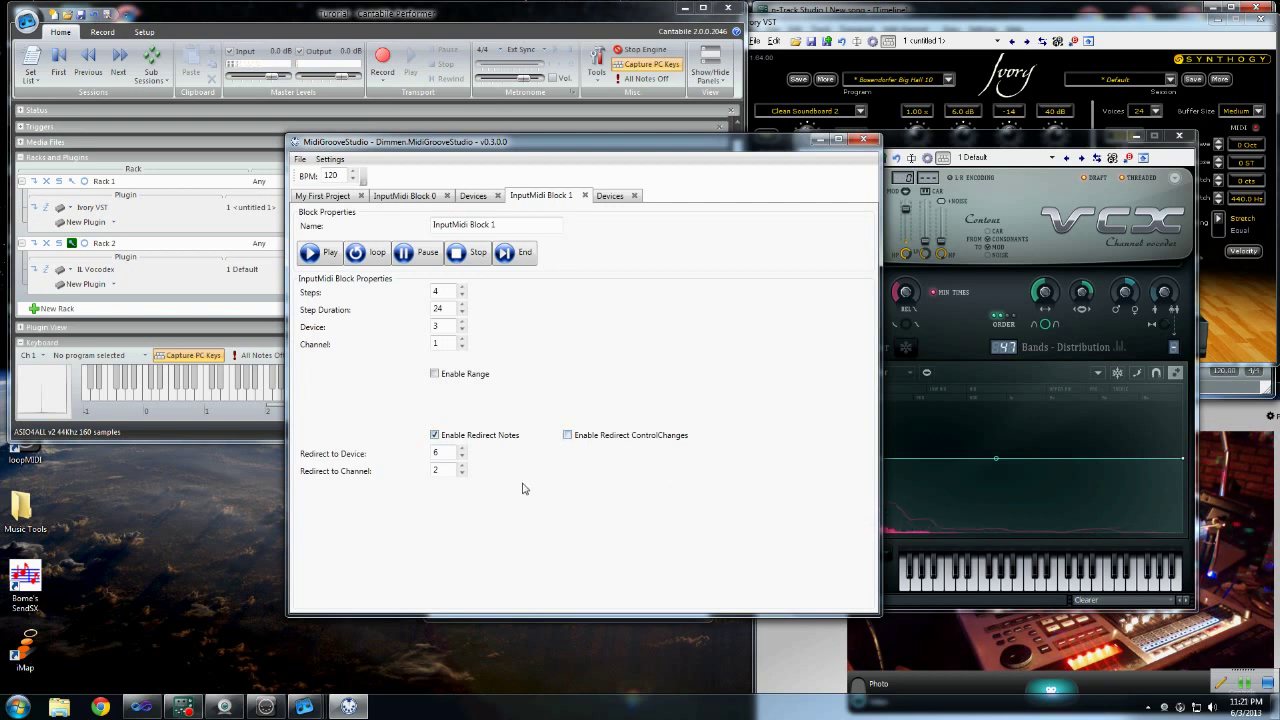
# Make InputMidi Block 1 redirect control changes instead of notes, and start looping the block.
pyautogui.click(577, 437)
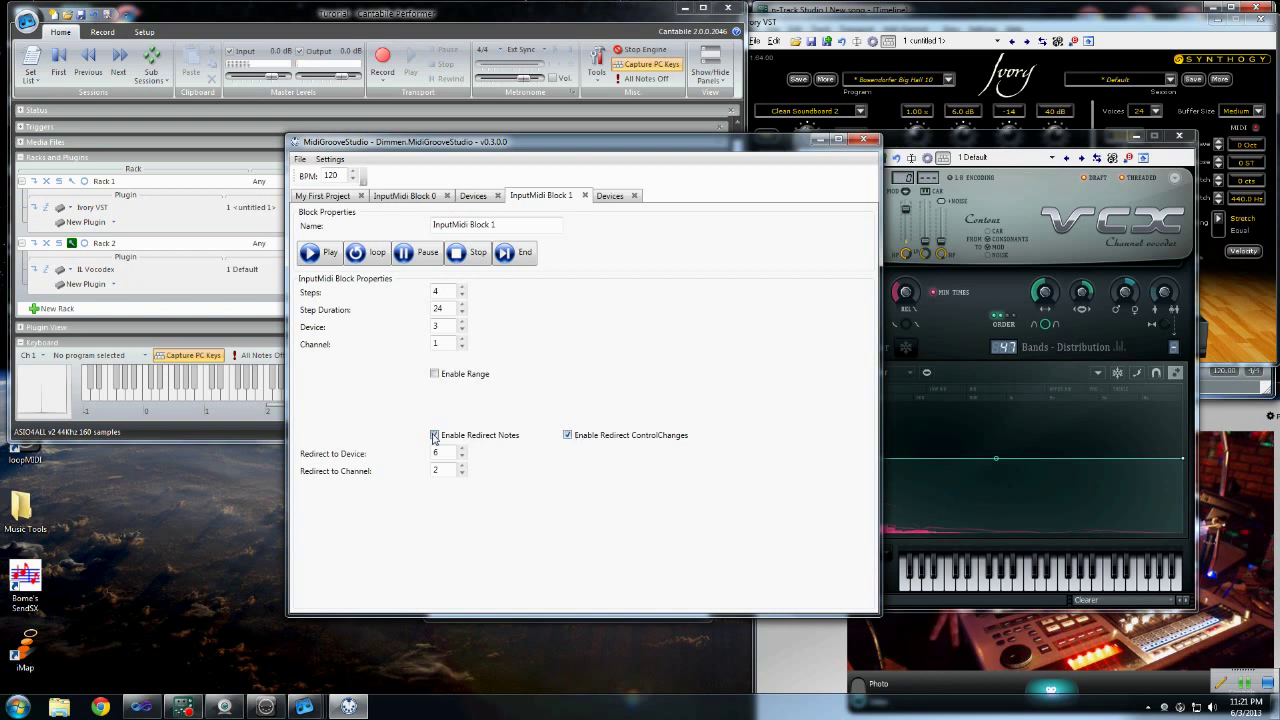
pyautogui.click(435, 434)
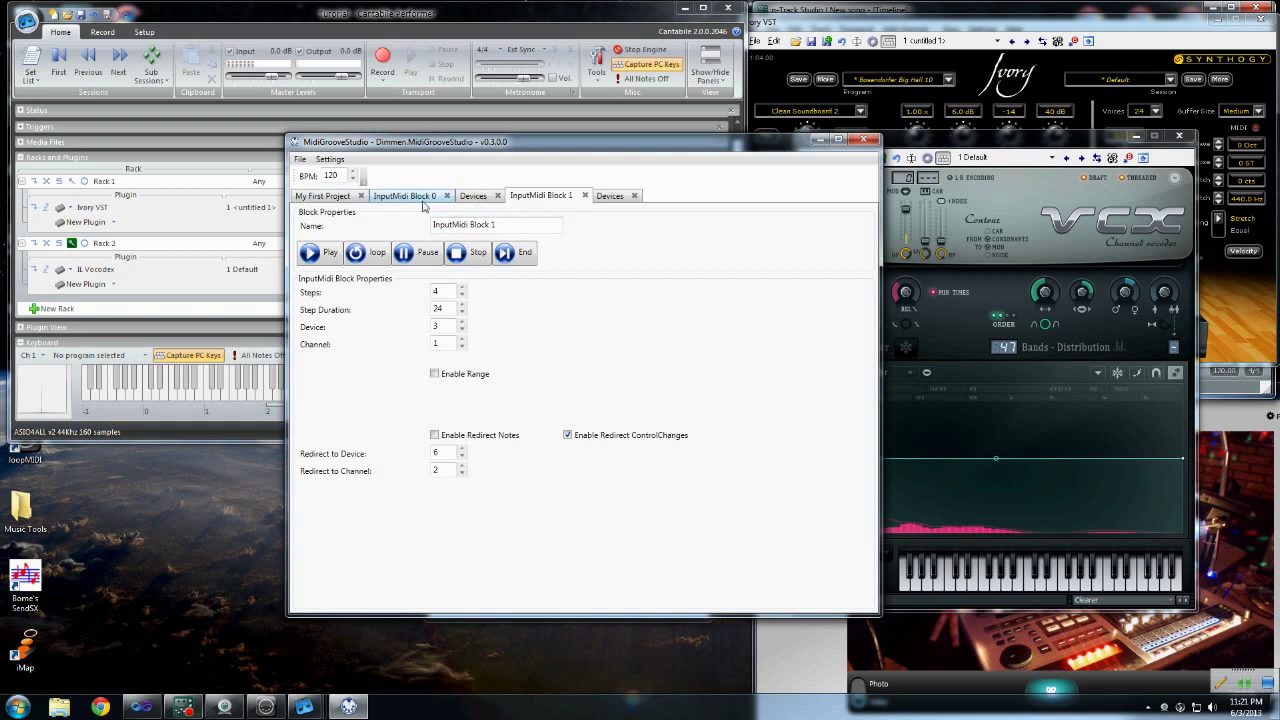
pyautogui.moveTo(538, 150); pyautogui.dragTo(945, 165)
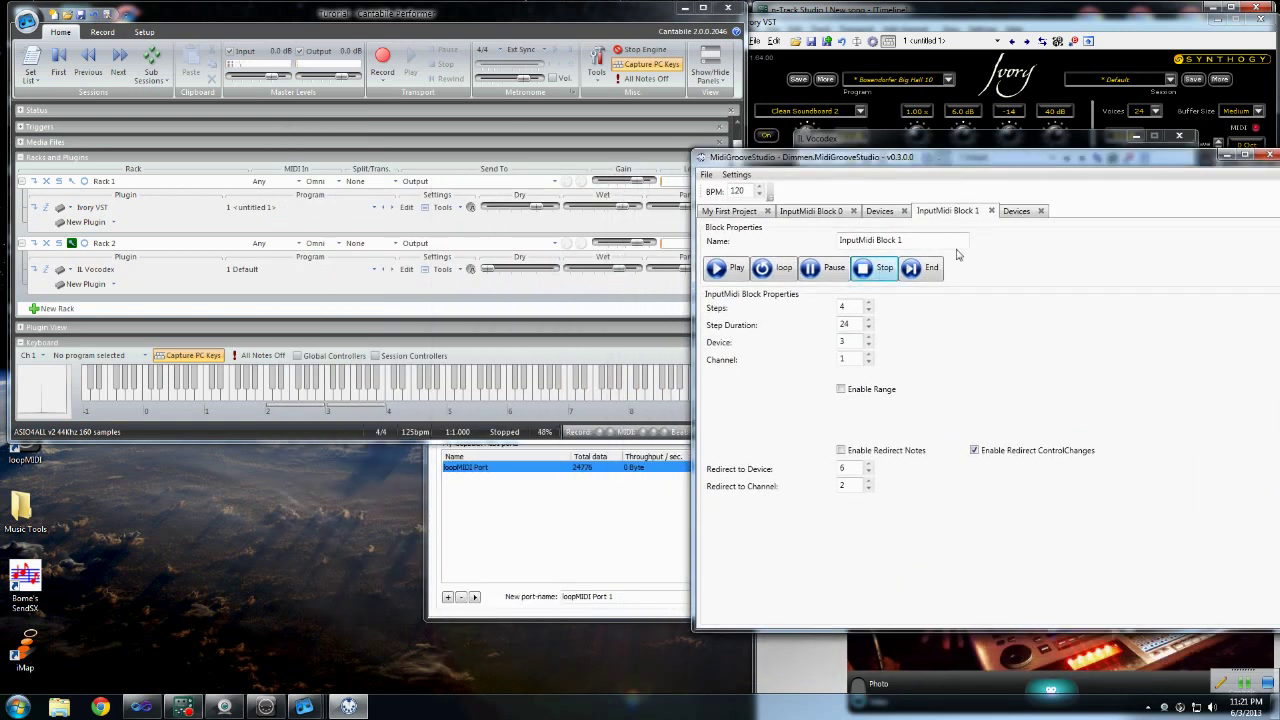
pyautogui.click(775, 268)
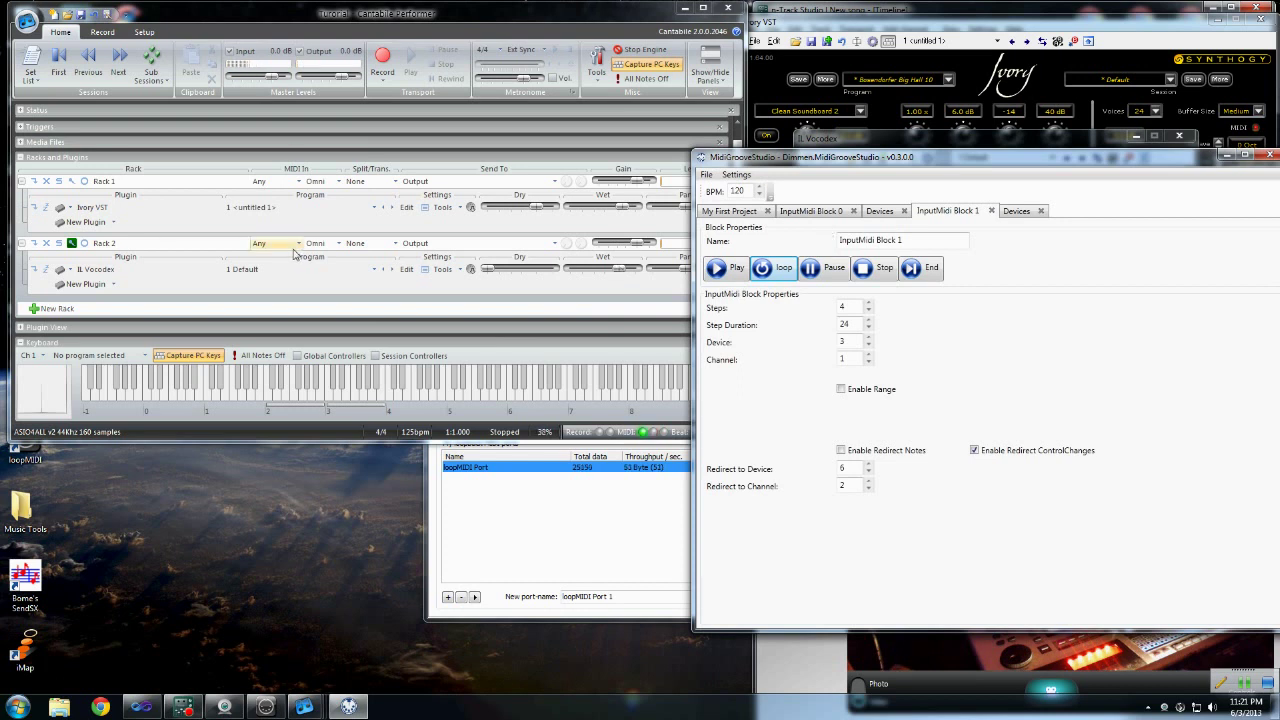
pyautogui.moveTo(798, 162); pyautogui.dragTo(860, 166)
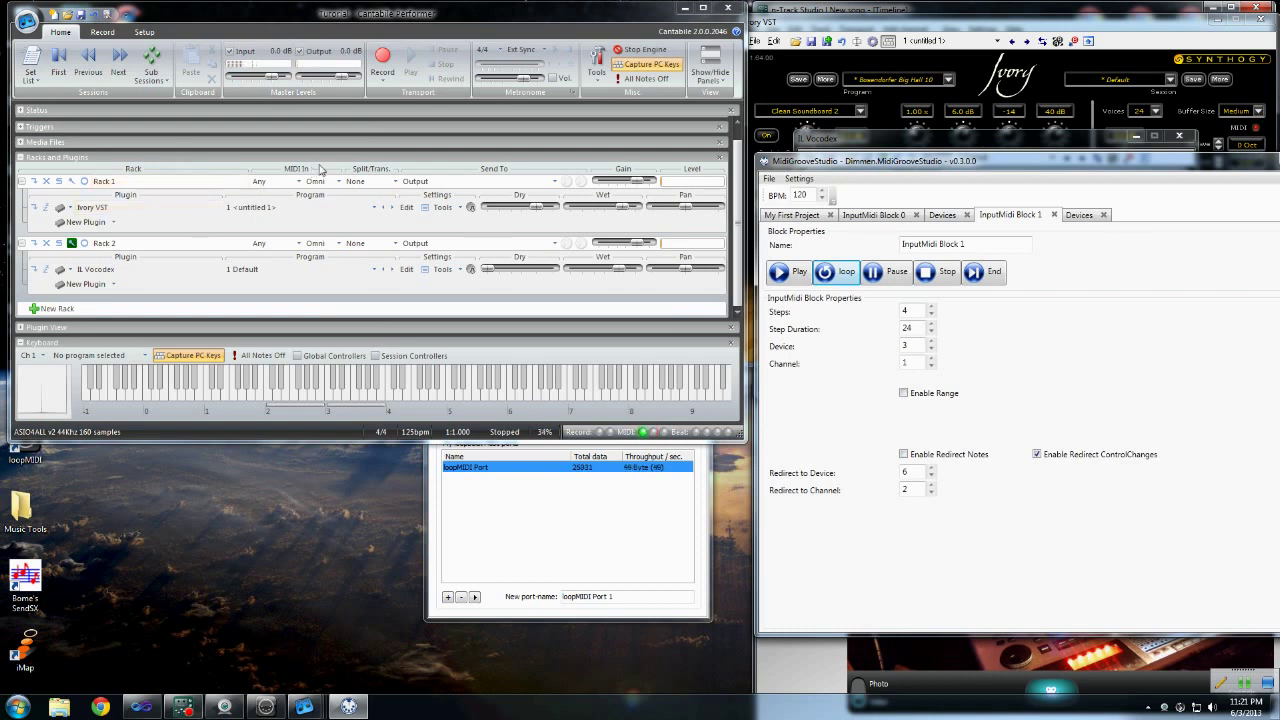
# In Cantabile, assign MIDI controller 30 on loopMIDI Port channel 2 to the gain of Rack 1.
pyautogui.rightClick(625, 185)
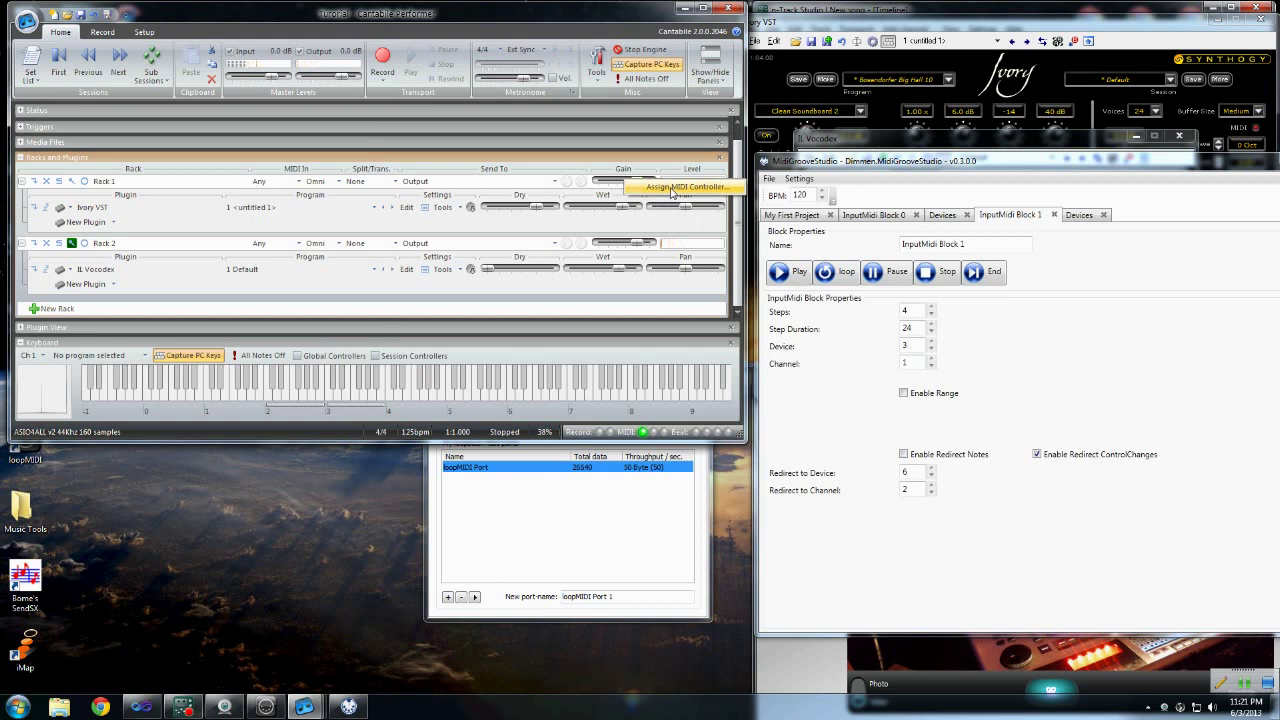
pyautogui.click(673, 188)
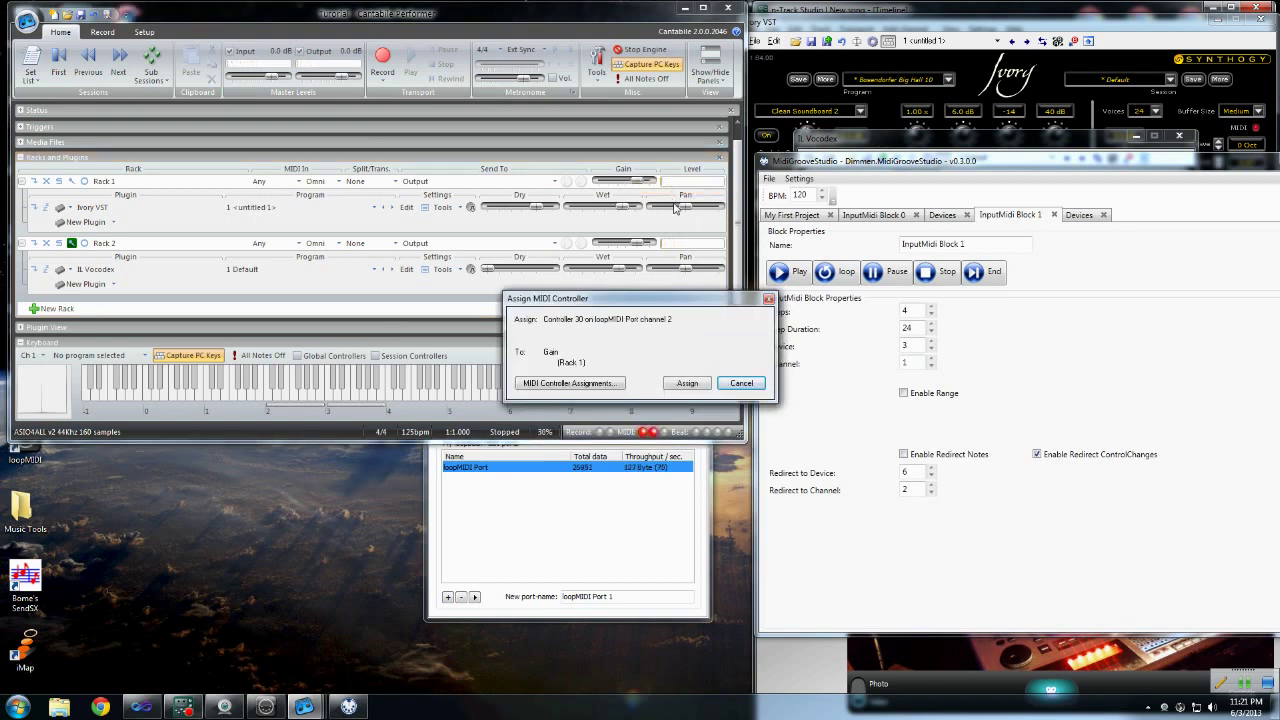
pyautogui.click(687, 384)
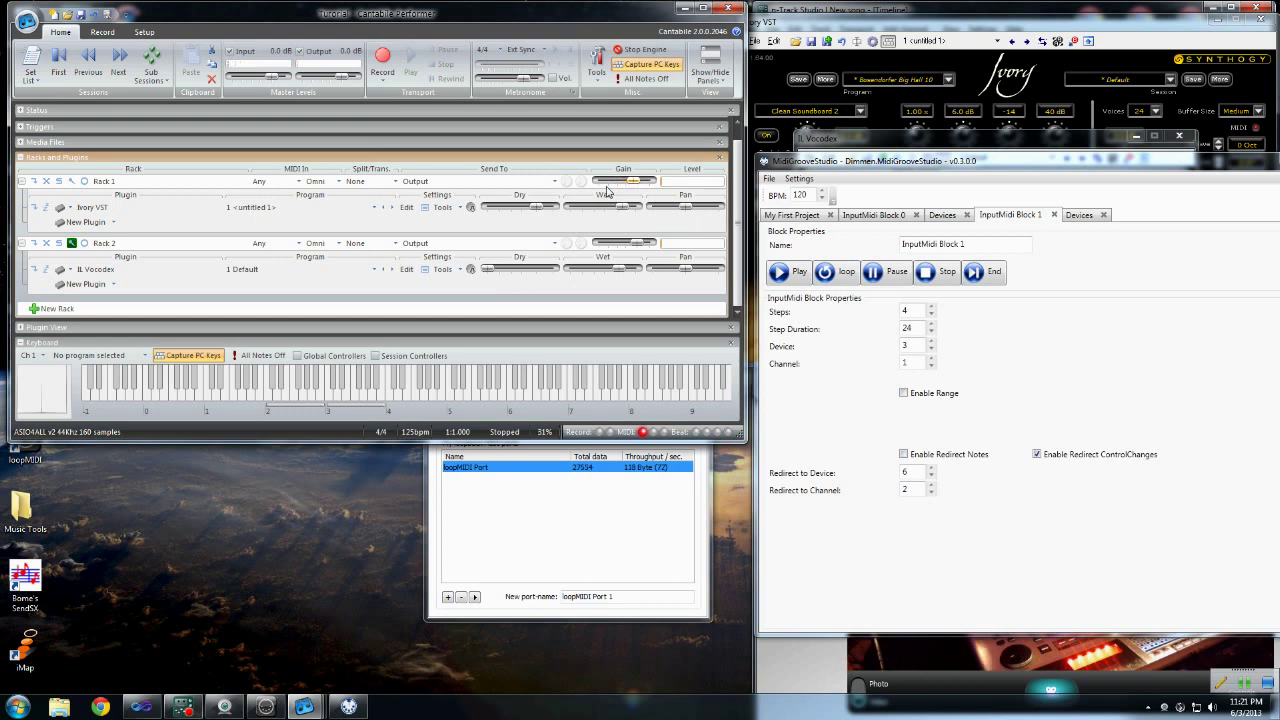
# Assign a MIDI controller to the gain of Rack 2.
pyautogui.rightClick(617, 248)
pyautogui.click(651, 252)
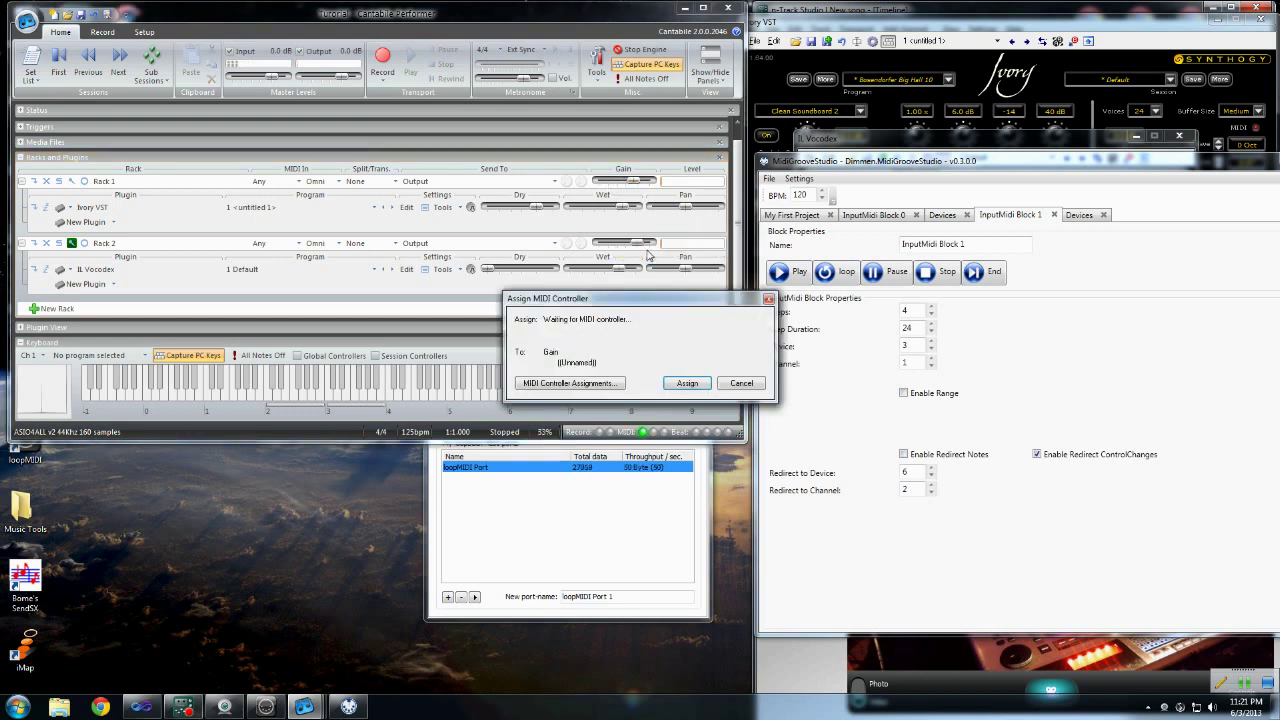
pyautogui.click(687, 383)
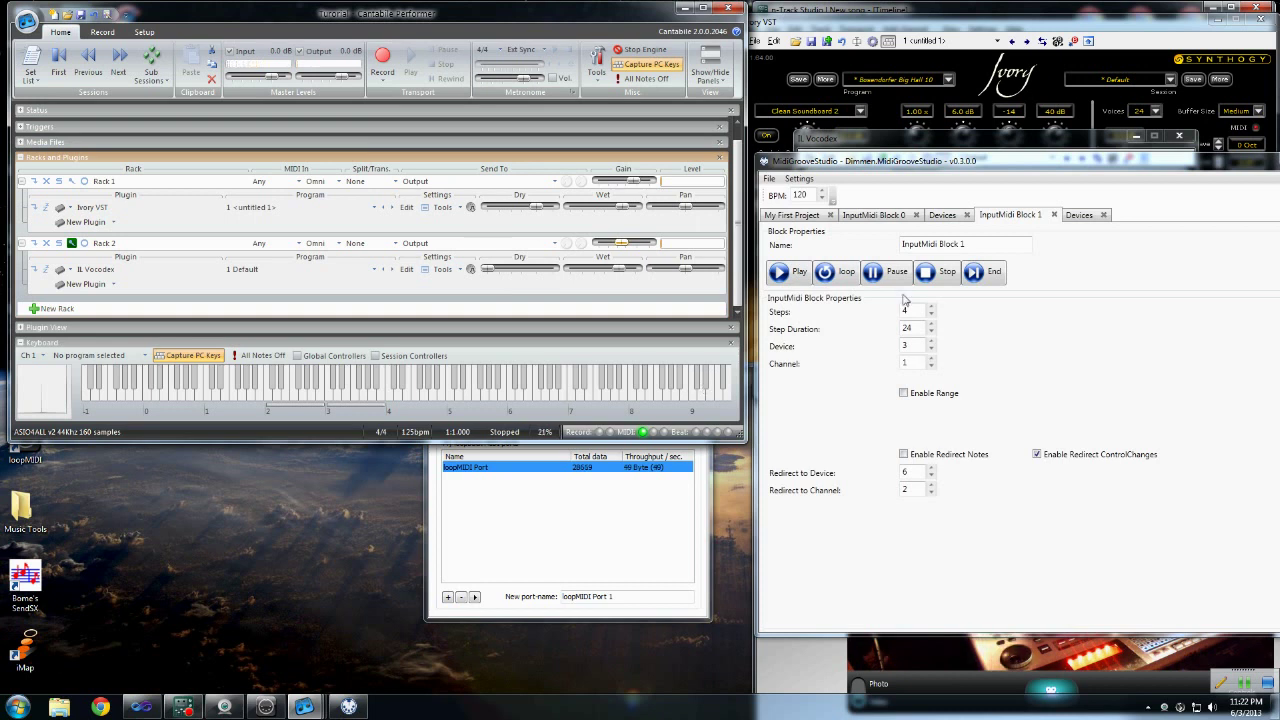
# In MidiGrooveStudio, stop InputMidi Block 1 and add a compound block to My First Project.
pyautogui.click(929, 276)
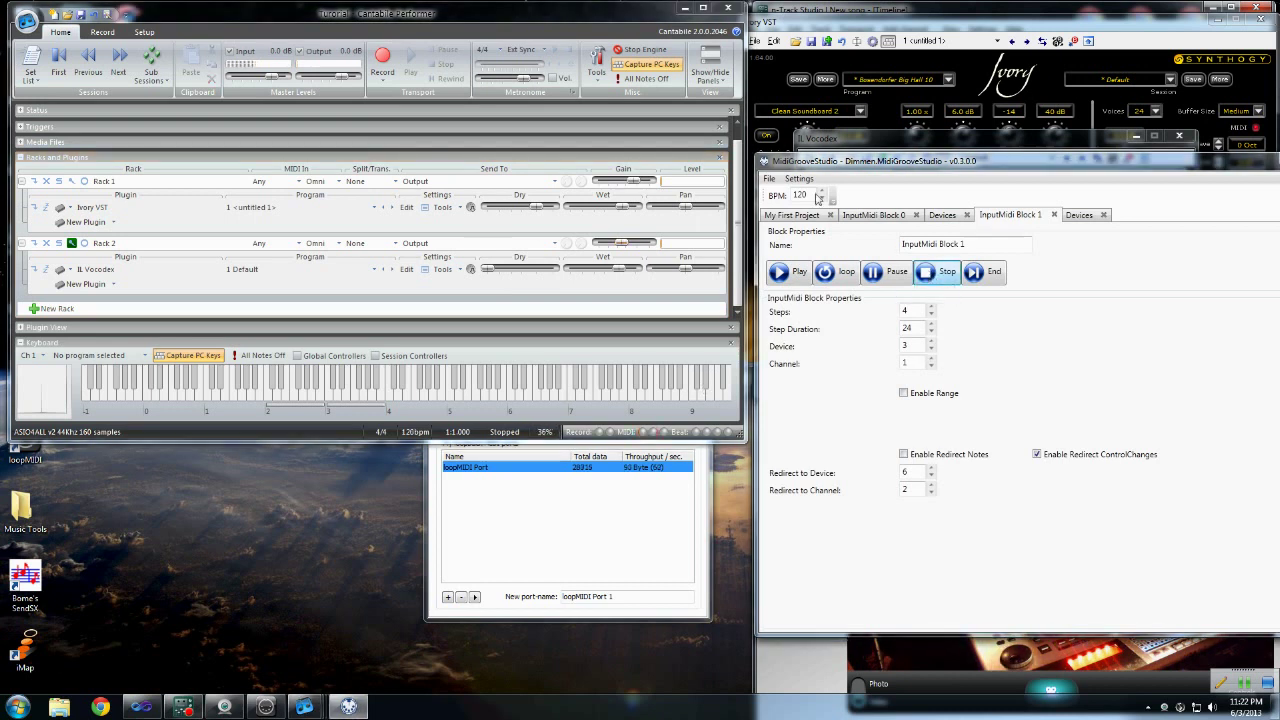
pyautogui.click(794, 215)
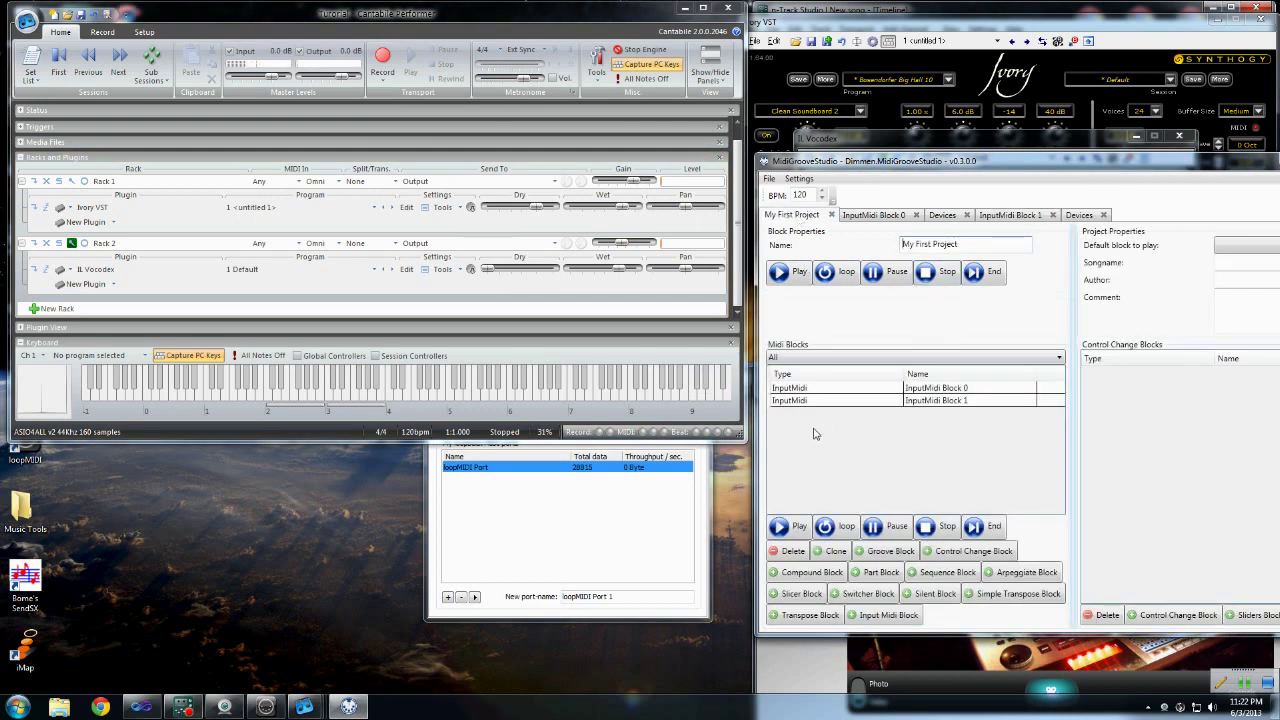
pyautogui.click(790, 575)
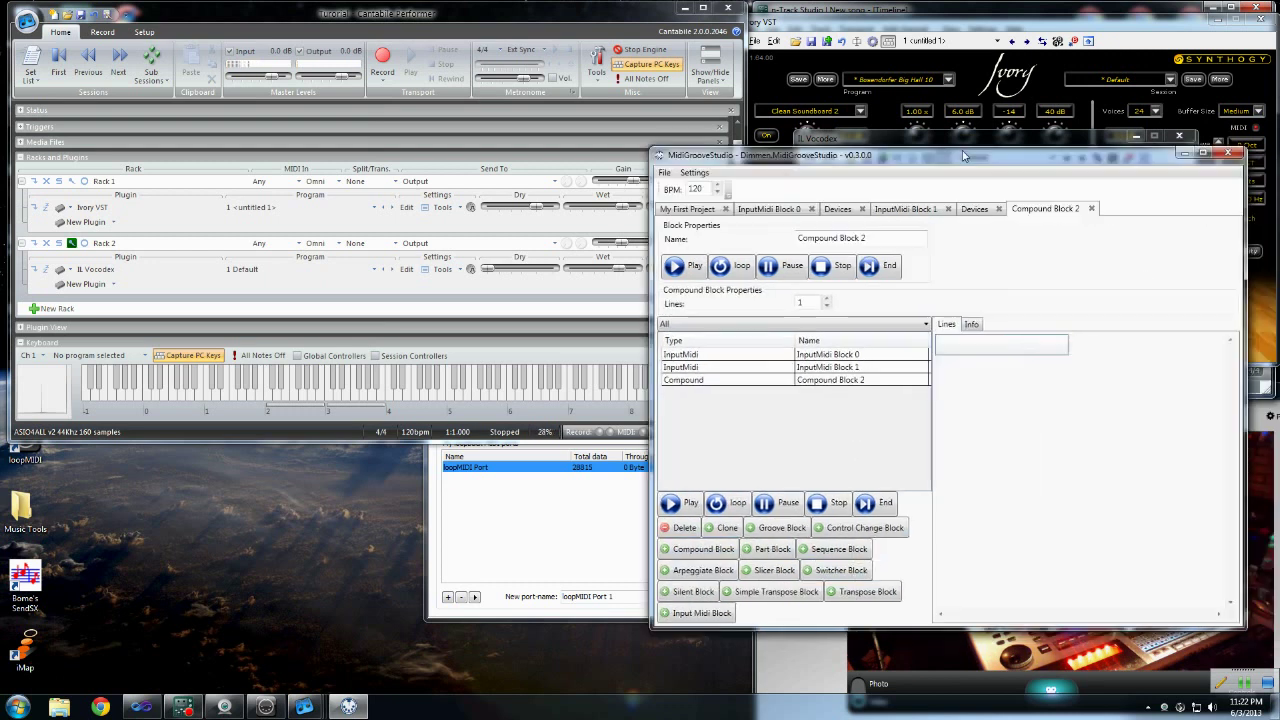
pyautogui.moveTo(962, 160); pyautogui.dragTo(770, 148)
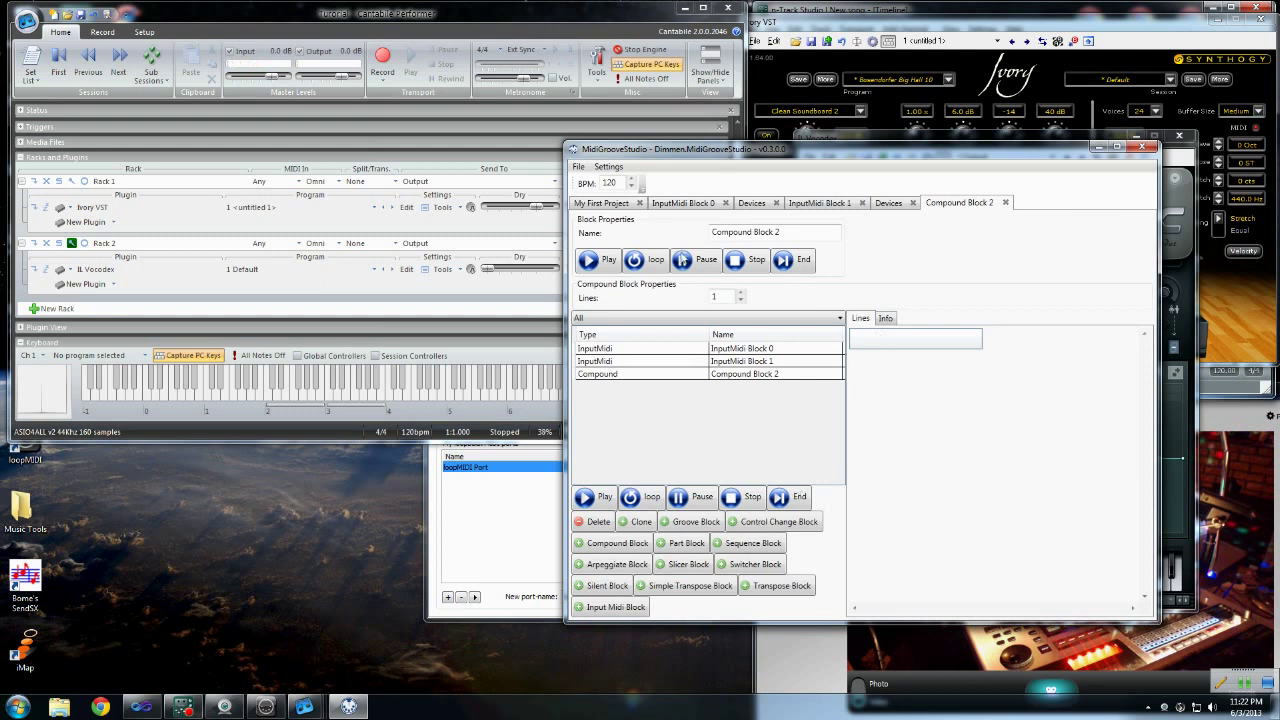
# Set the compound block to 2 lines, placing InputMidi Block 0 on the first and InputMidi Block 1 on the second.
pyautogui.click(742, 293)
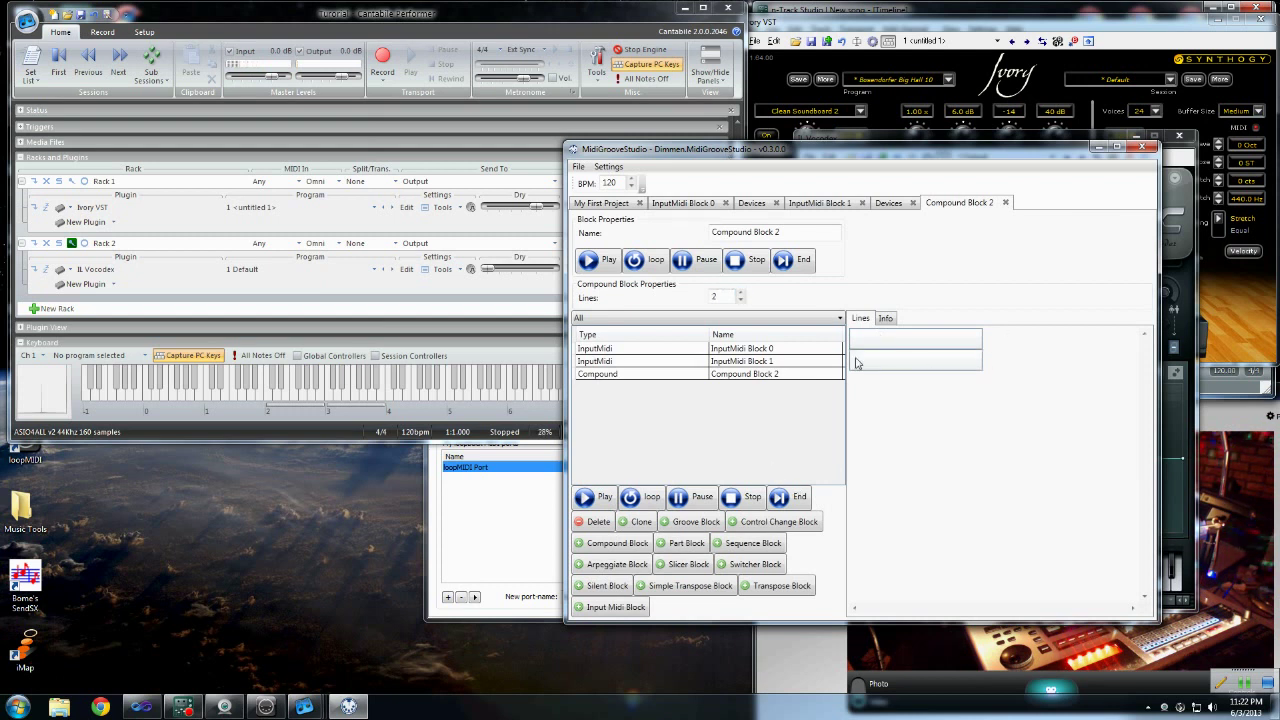
pyautogui.click(622, 352)
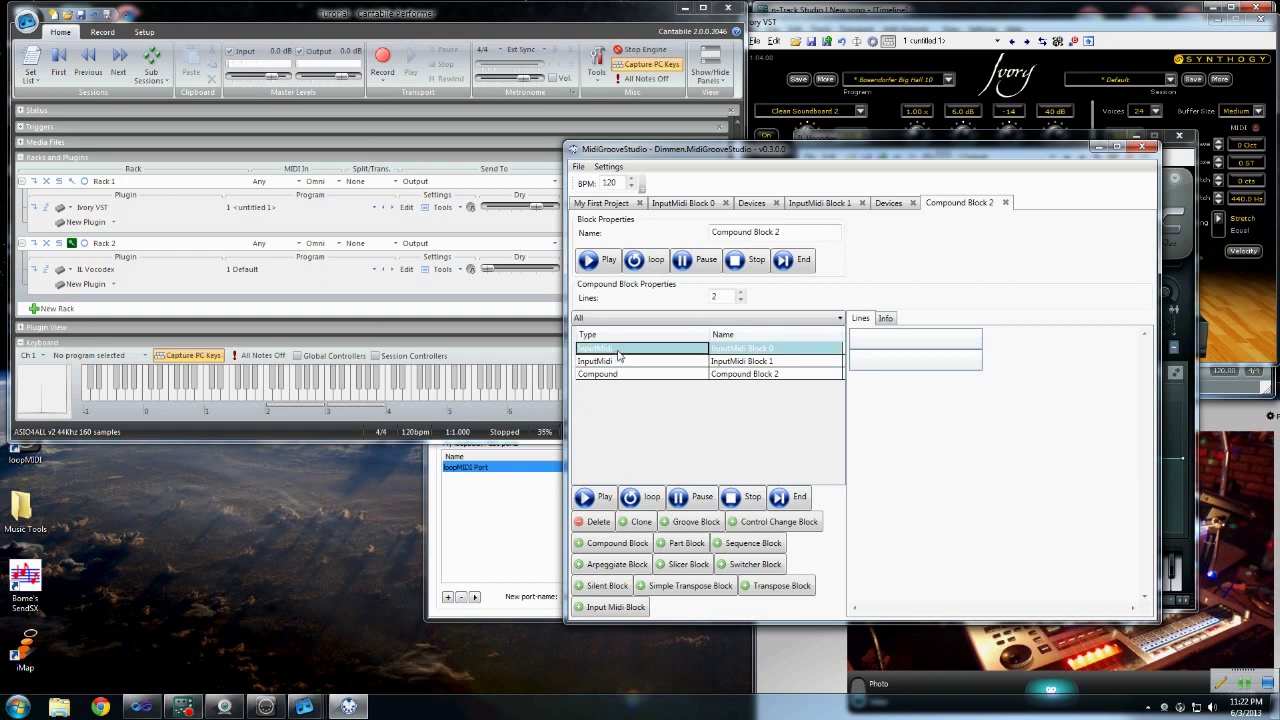
pyautogui.click(888, 345)
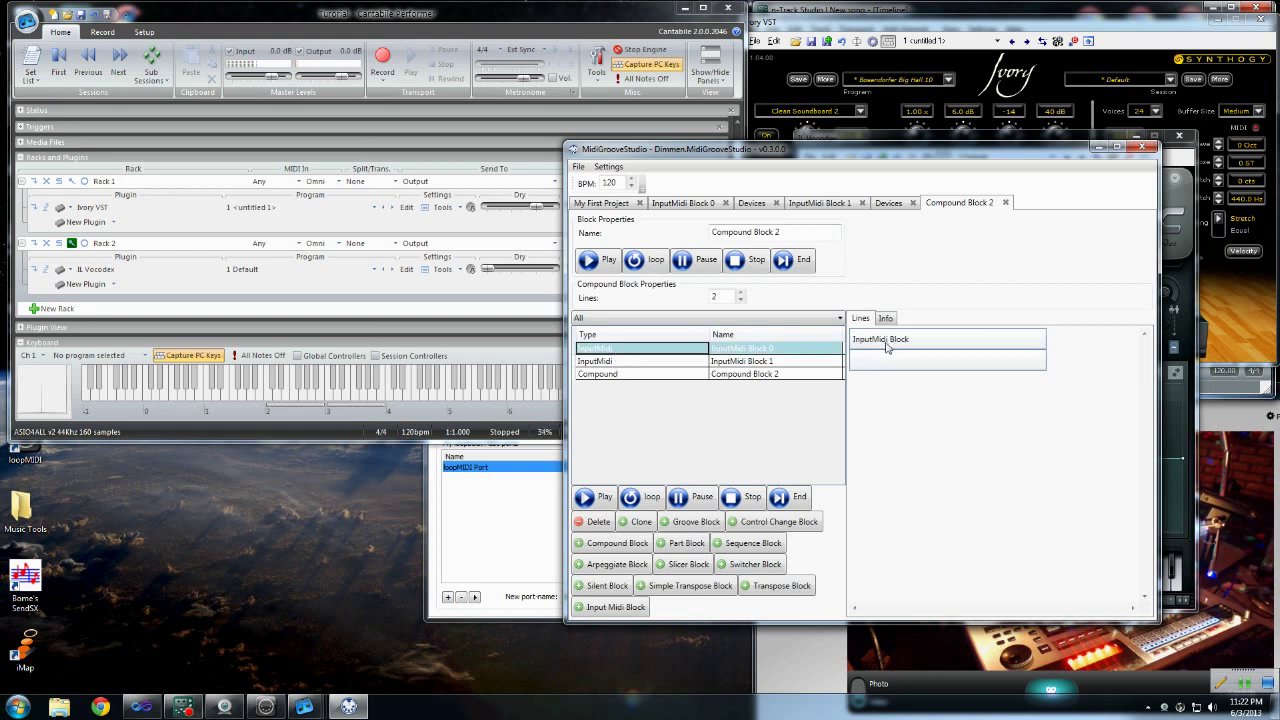
pyautogui.click(907, 364)
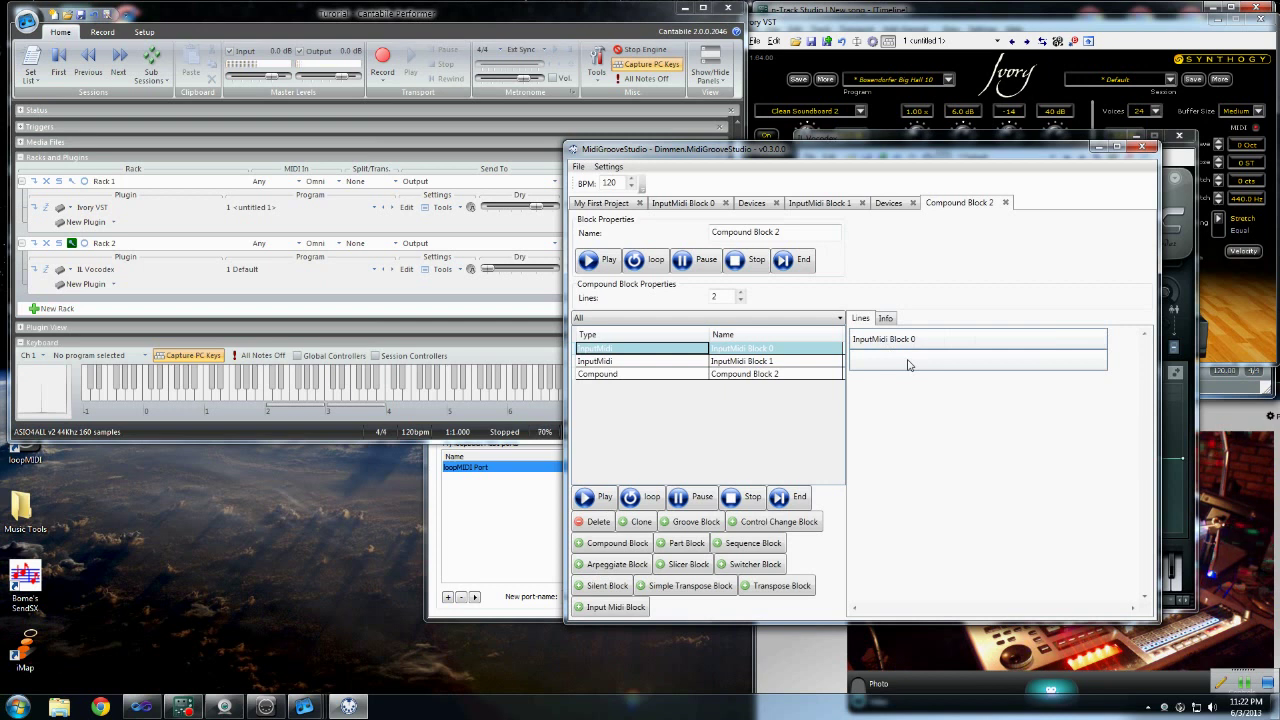
pyautogui.click(637, 363)
pyautogui.click(937, 365)
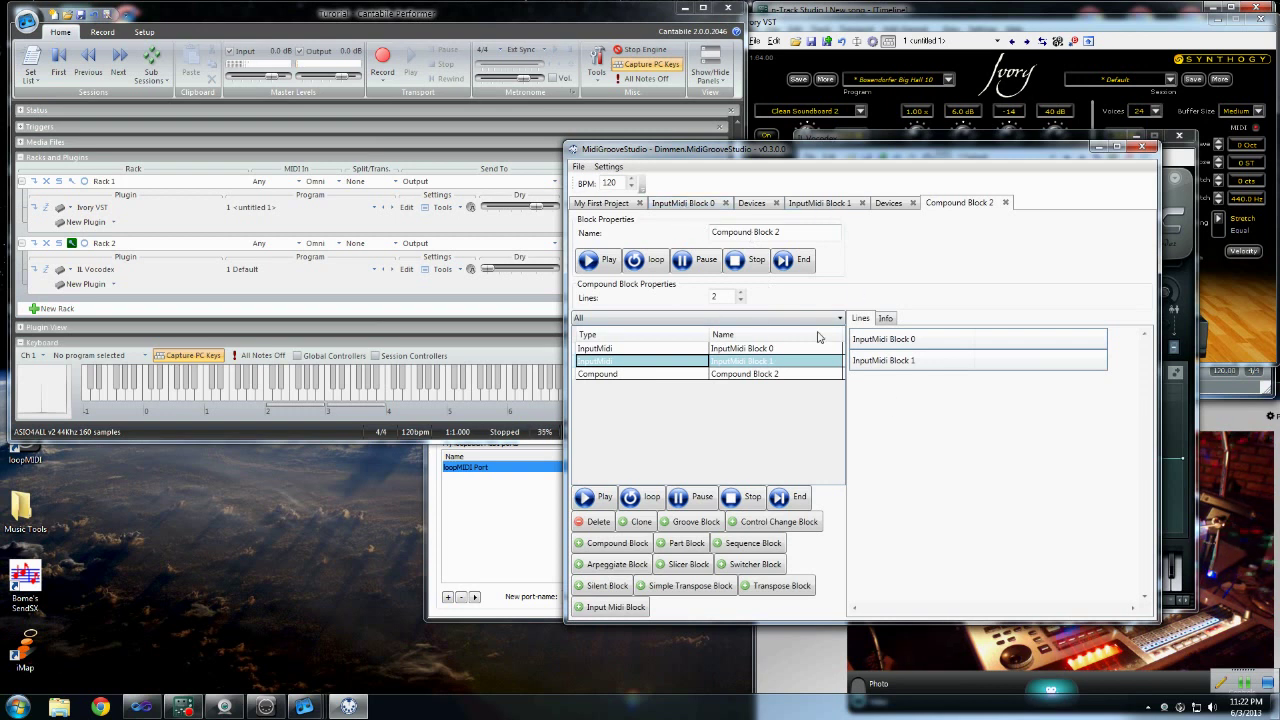
# Make Compound Block 2 the default block to play in My First Project and start looping the project.
pyautogui.click(603, 203)
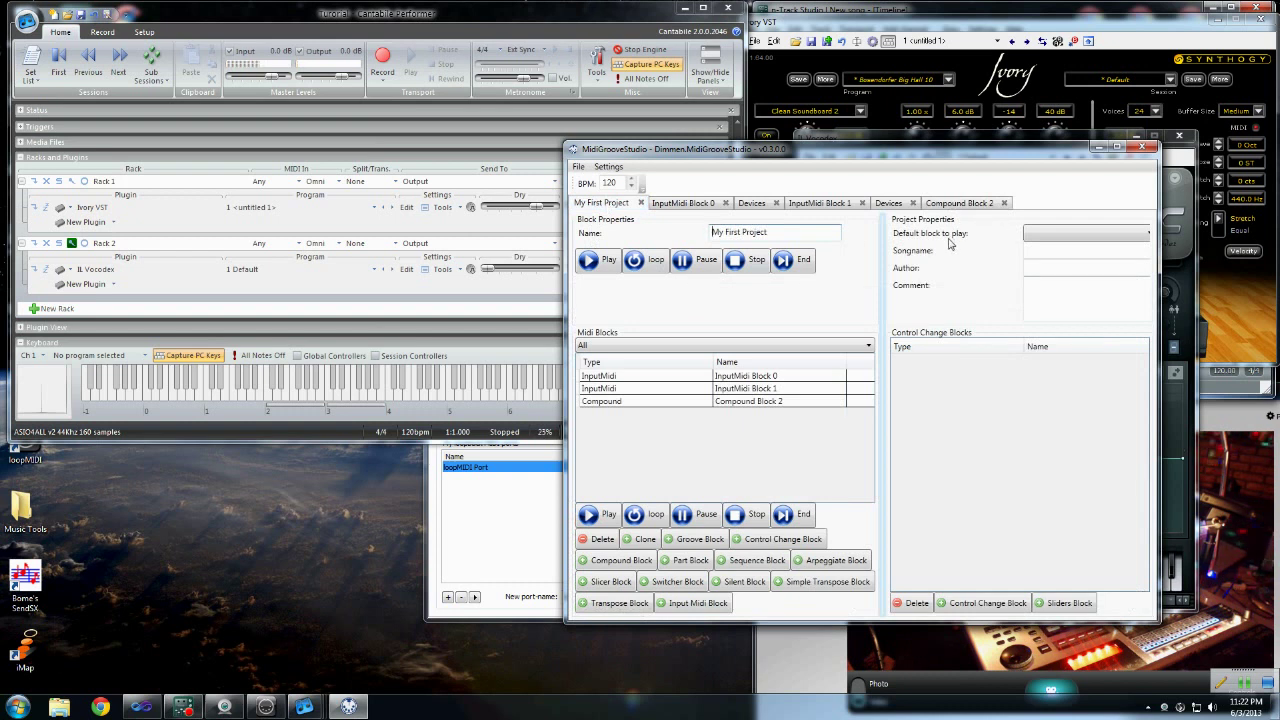
pyautogui.click(1092, 237)
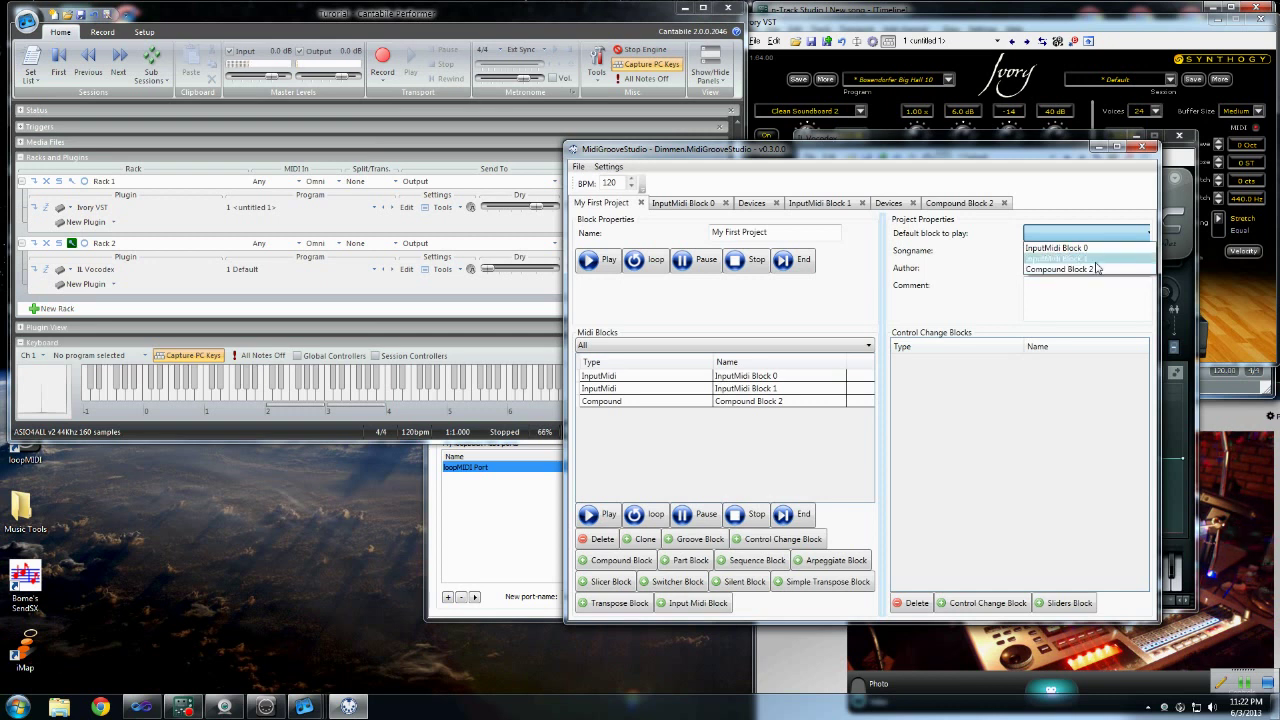
pyautogui.click(1096, 269)
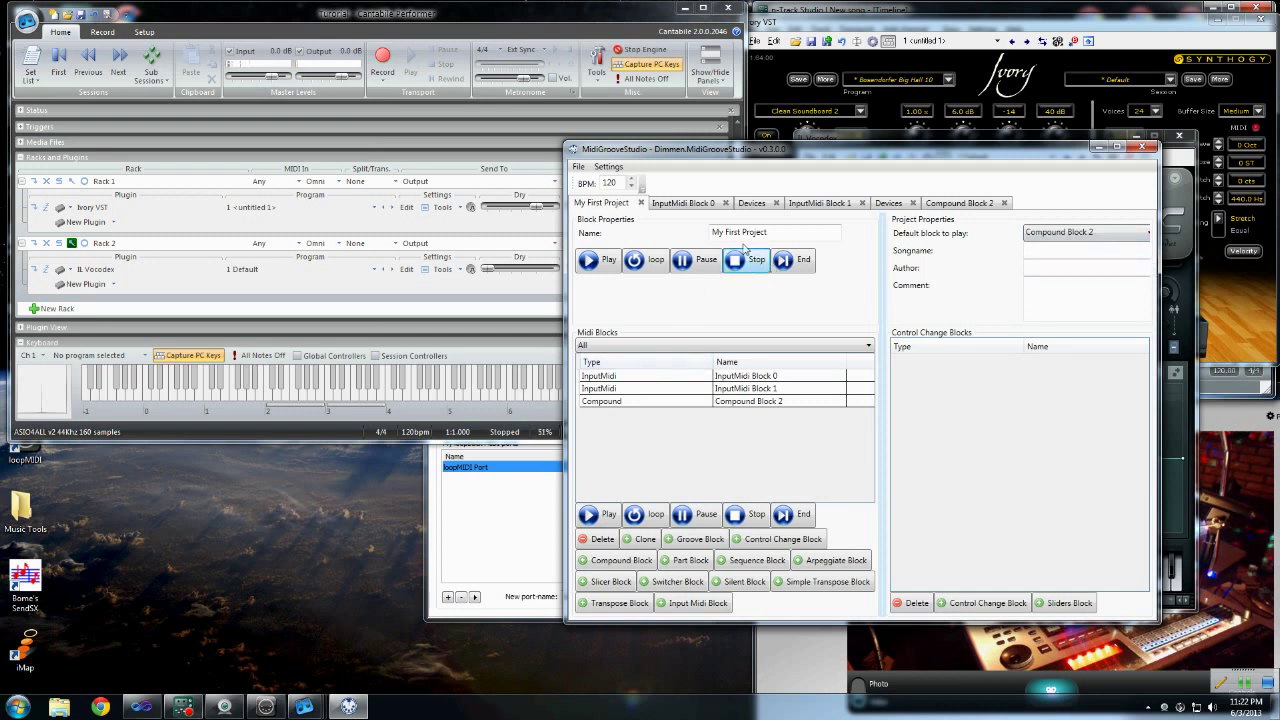
pyautogui.click(912, 203)
pyautogui.click(648, 262)
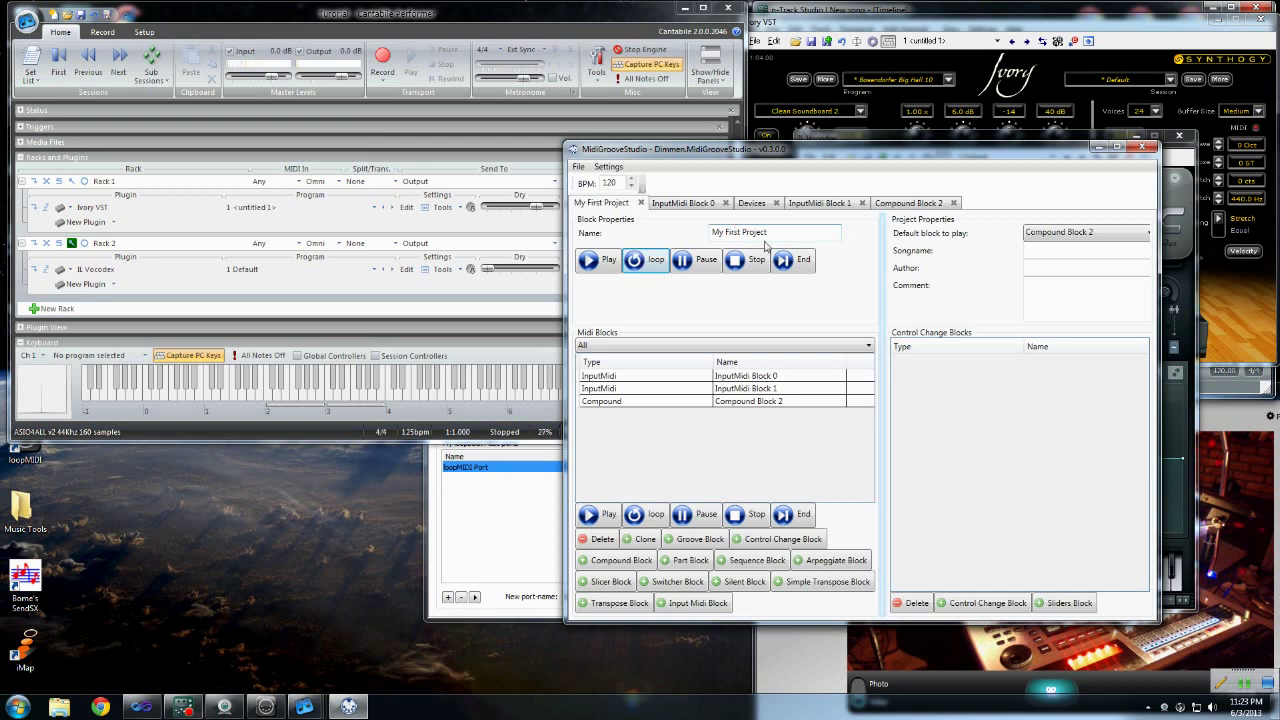
# Enlarge the Cantabile window, add a third rack and load the Nexus plugin into it.
pyautogui.moveTo(774, 152); pyautogui.dragTo(976, 174)
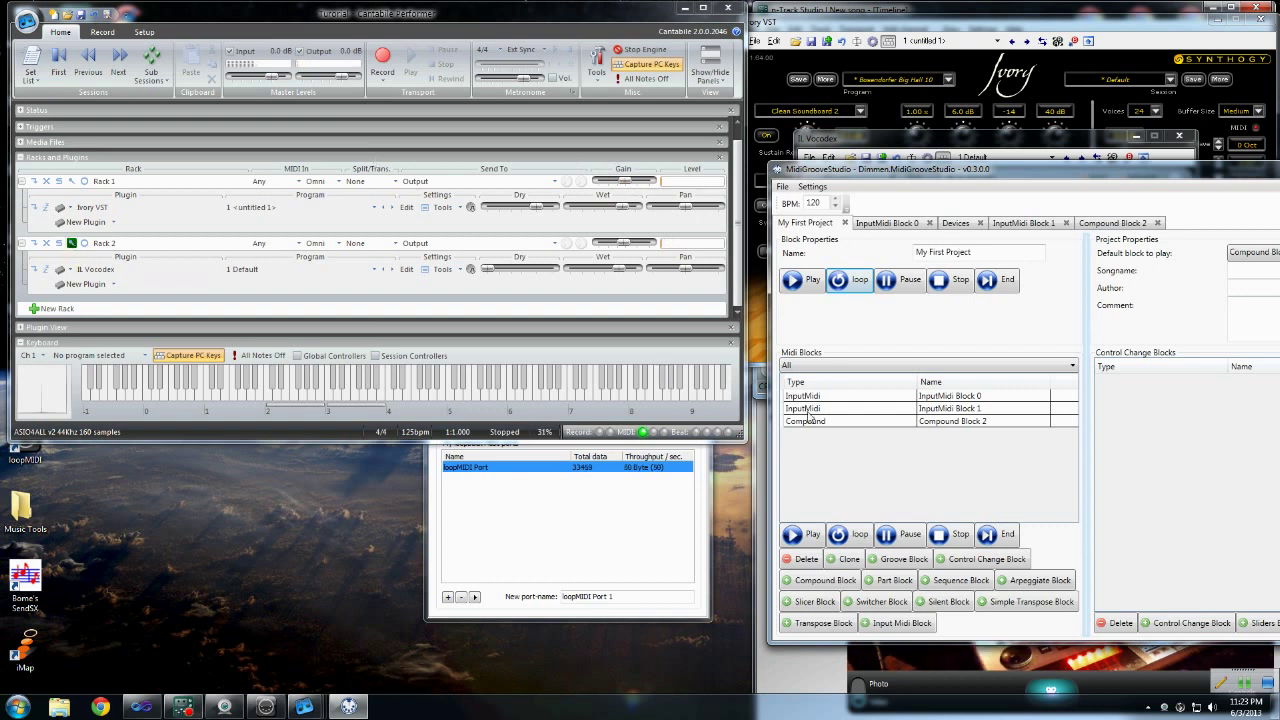
pyautogui.moveTo(740, 436); pyautogui.dragTo(760, 612)
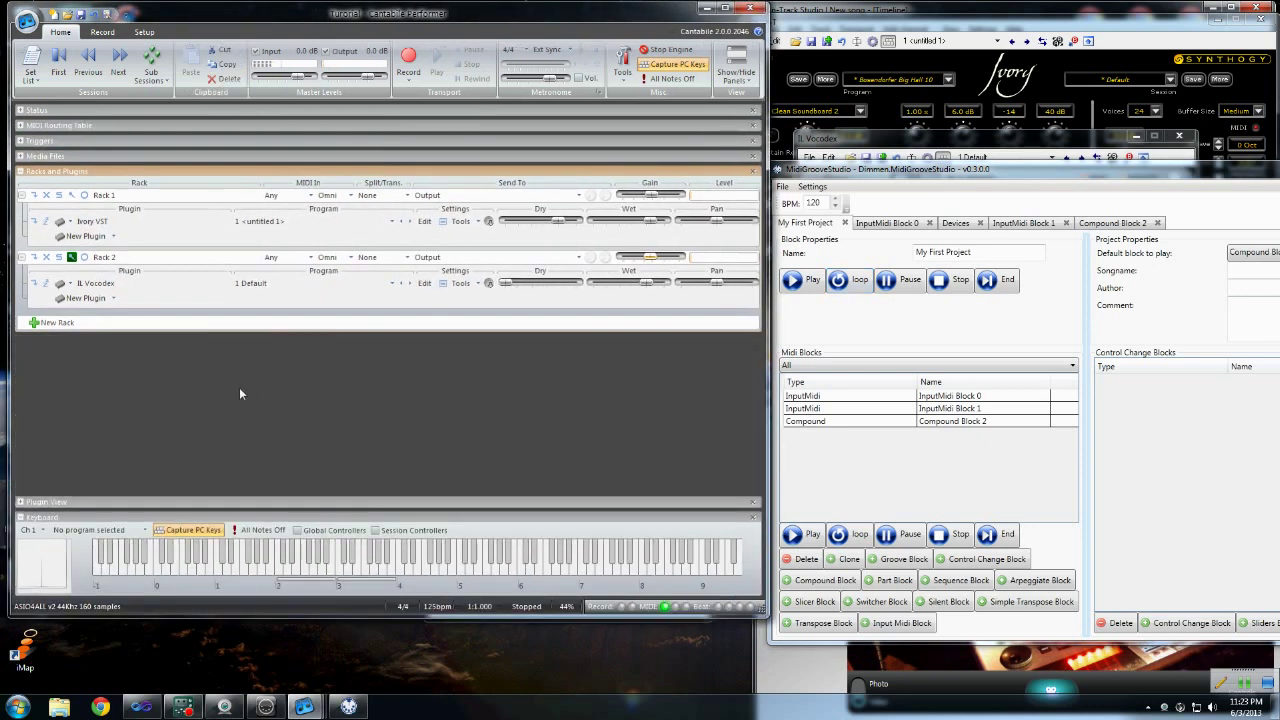
pyautogui.click(56, 325)
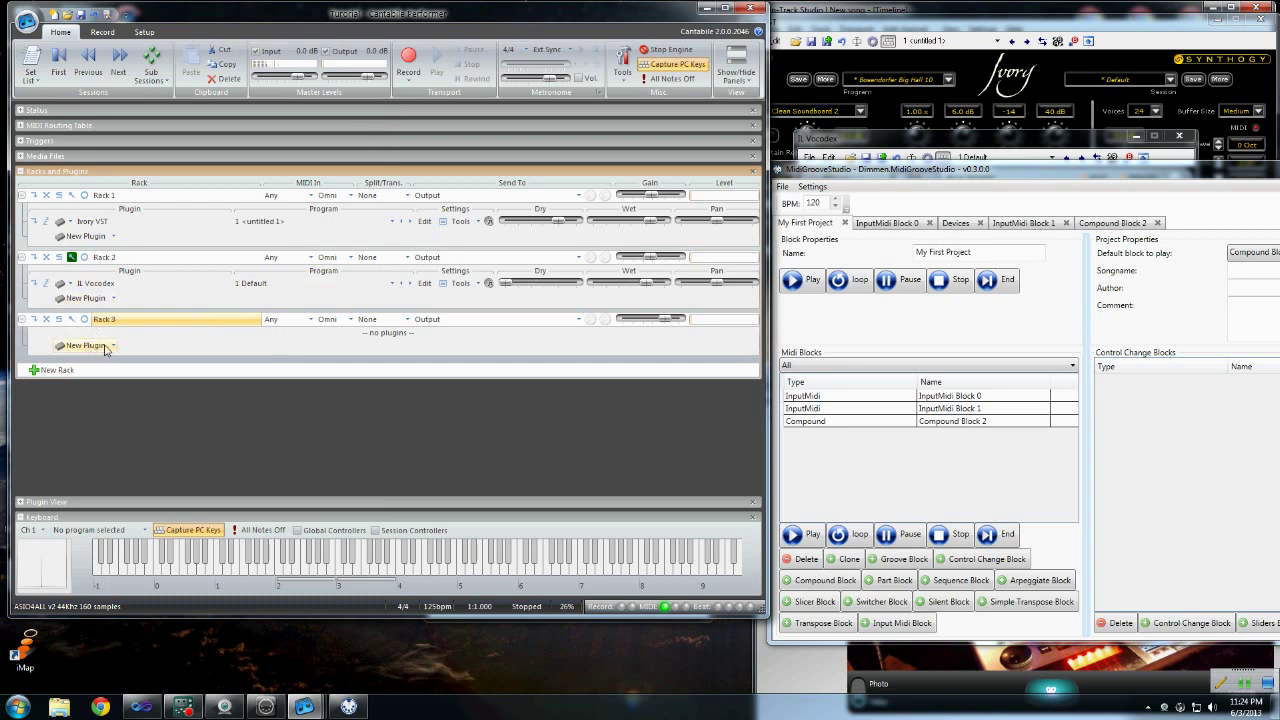
pyautogui.click(86, 345)
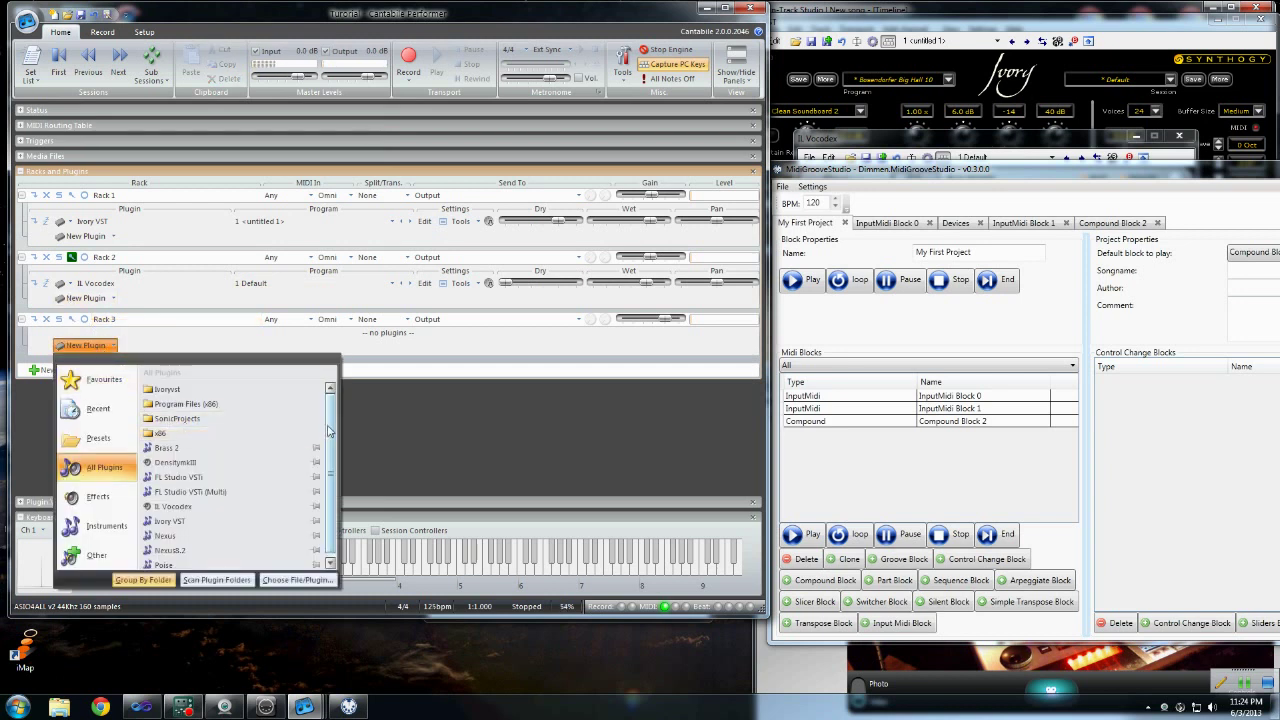
pyautogui.moveTo(333, 432); pyautogui.dragTo(334, 440)
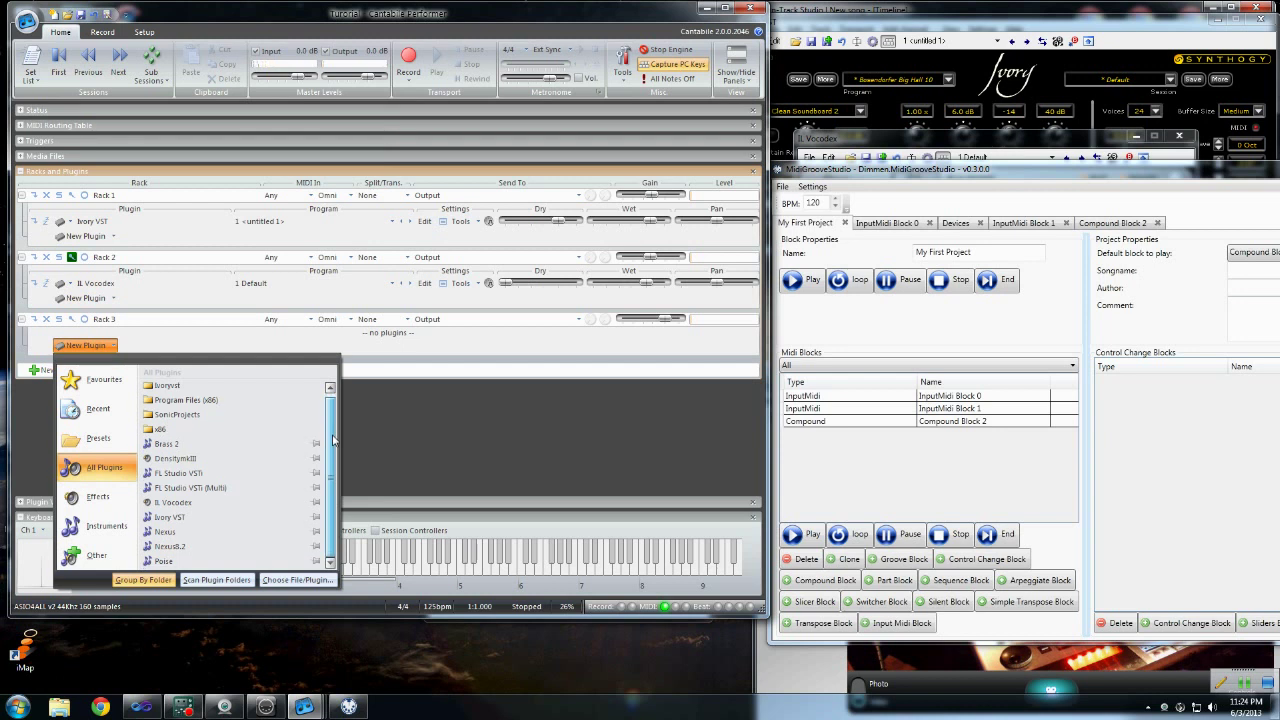
pyautogui.click(170, 539)
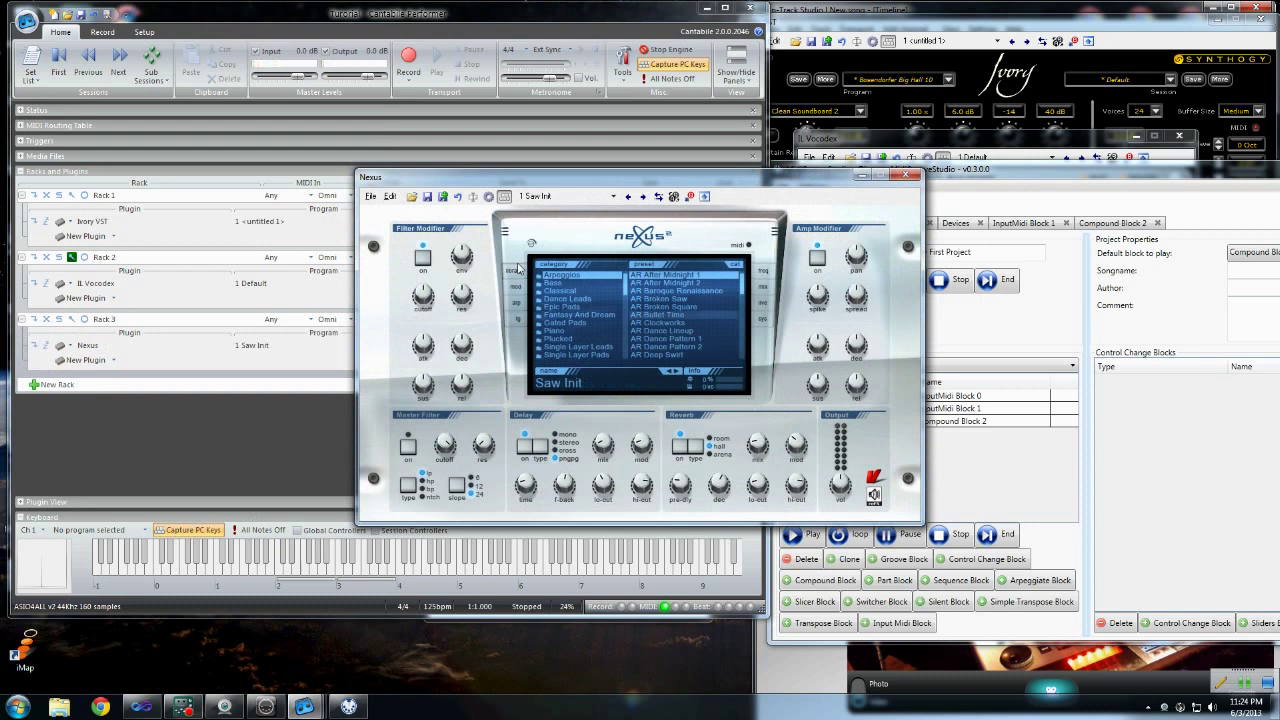
pyautogui.moveTo(612, 194); pyautogui.dragTo(1007, 236)
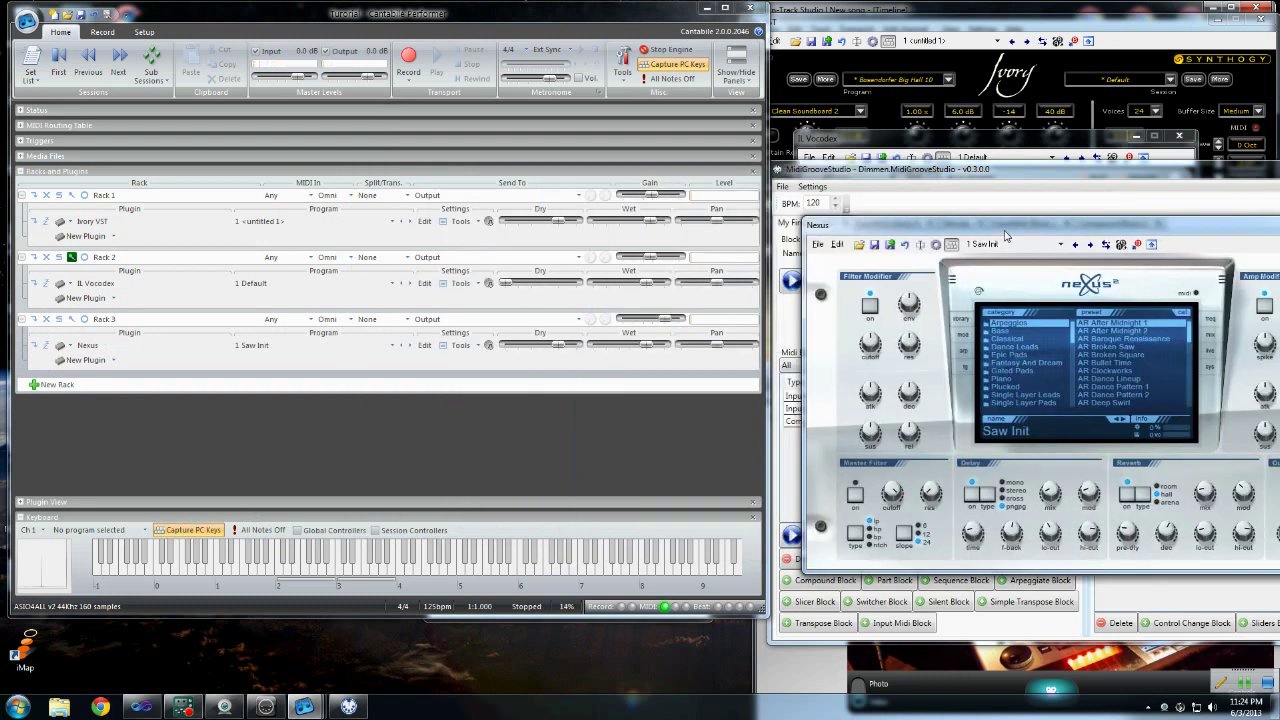
# Assign a MIDI controller to the gain of Rack 3.
pyautogui.rightClick(643, 321)
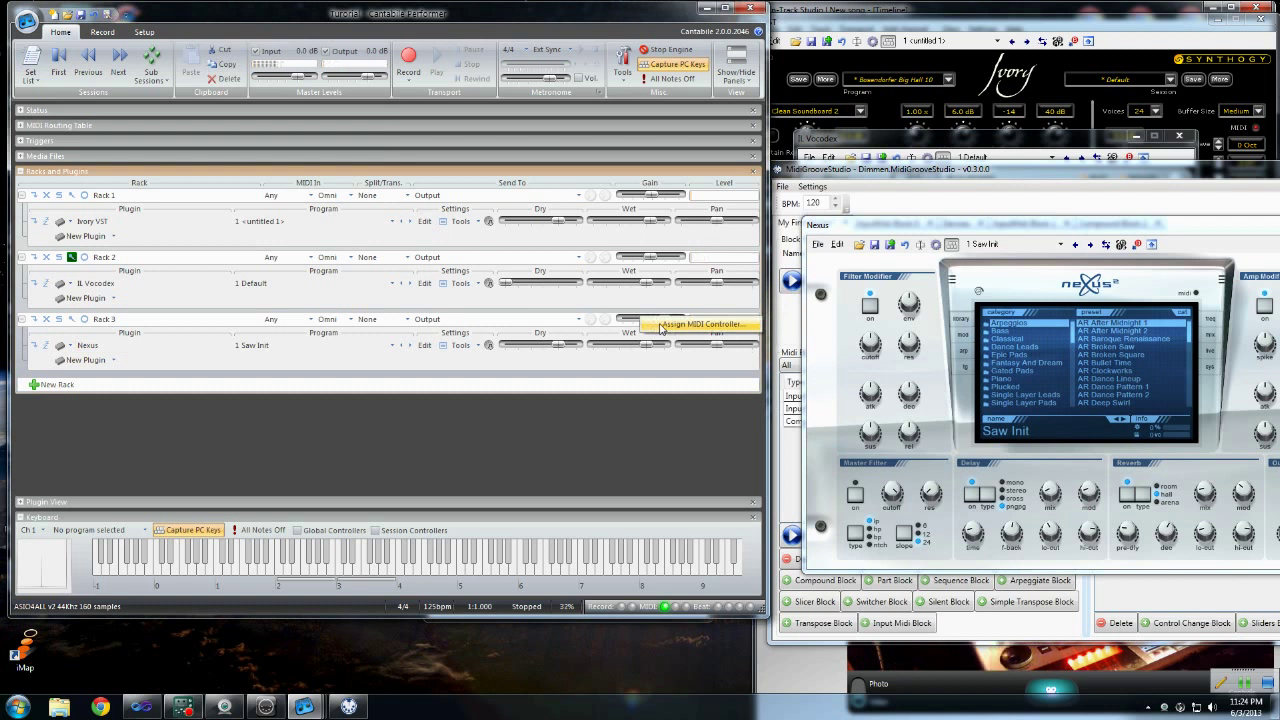
pyautogui.click(661, 326)
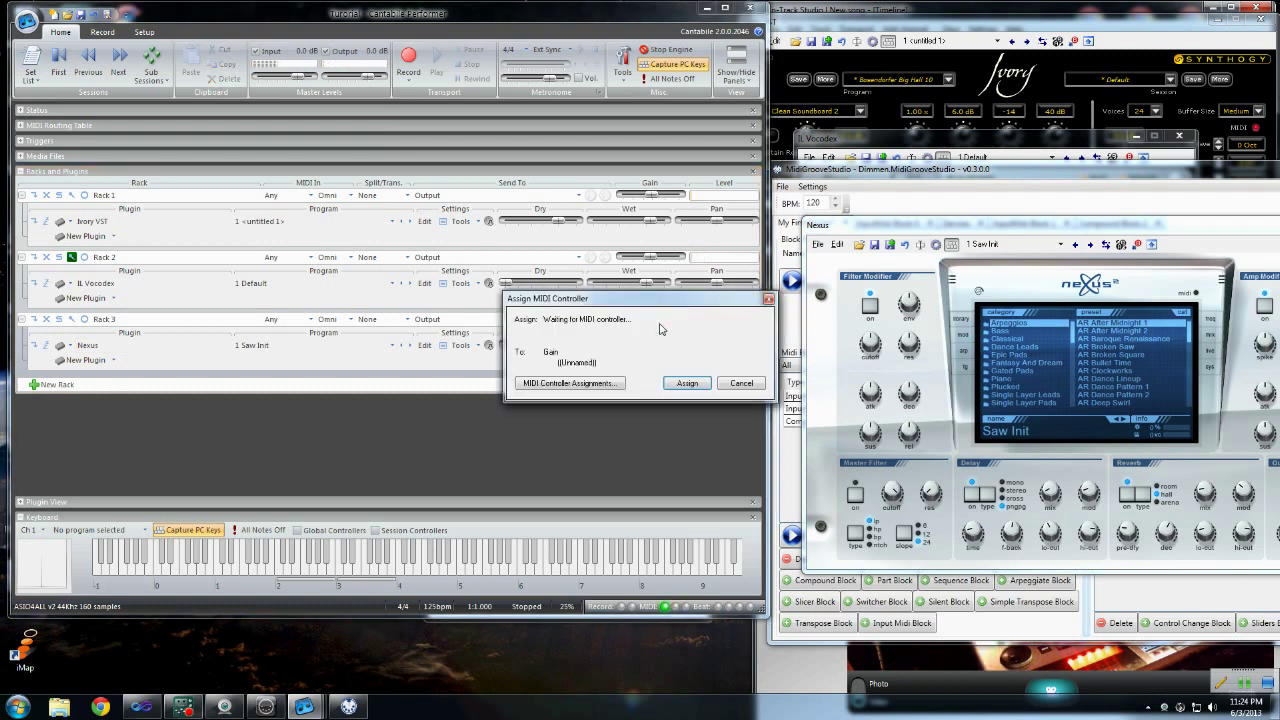
pyautogui.click(687, 383)
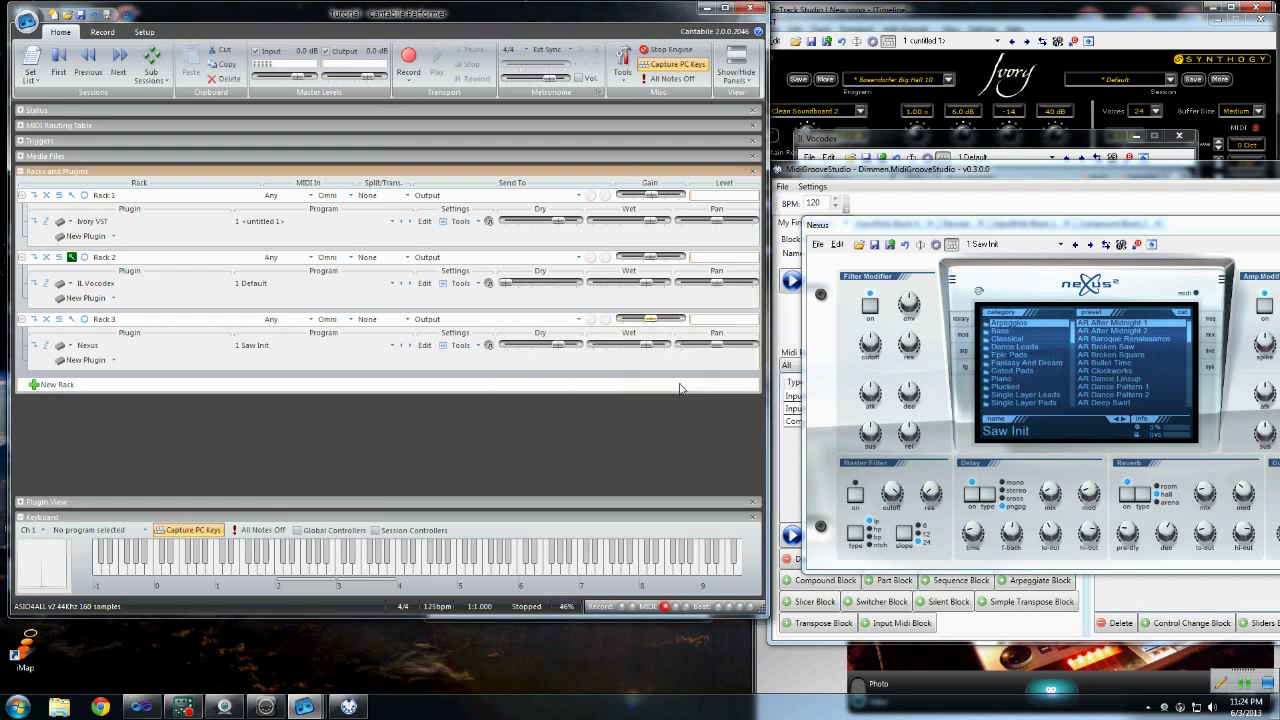
# Load the AR Broken Saw arpeggio preset in Nexus.
pyautogui.moveTo(1007, 231); pyautogui.dragTo(860, 177)
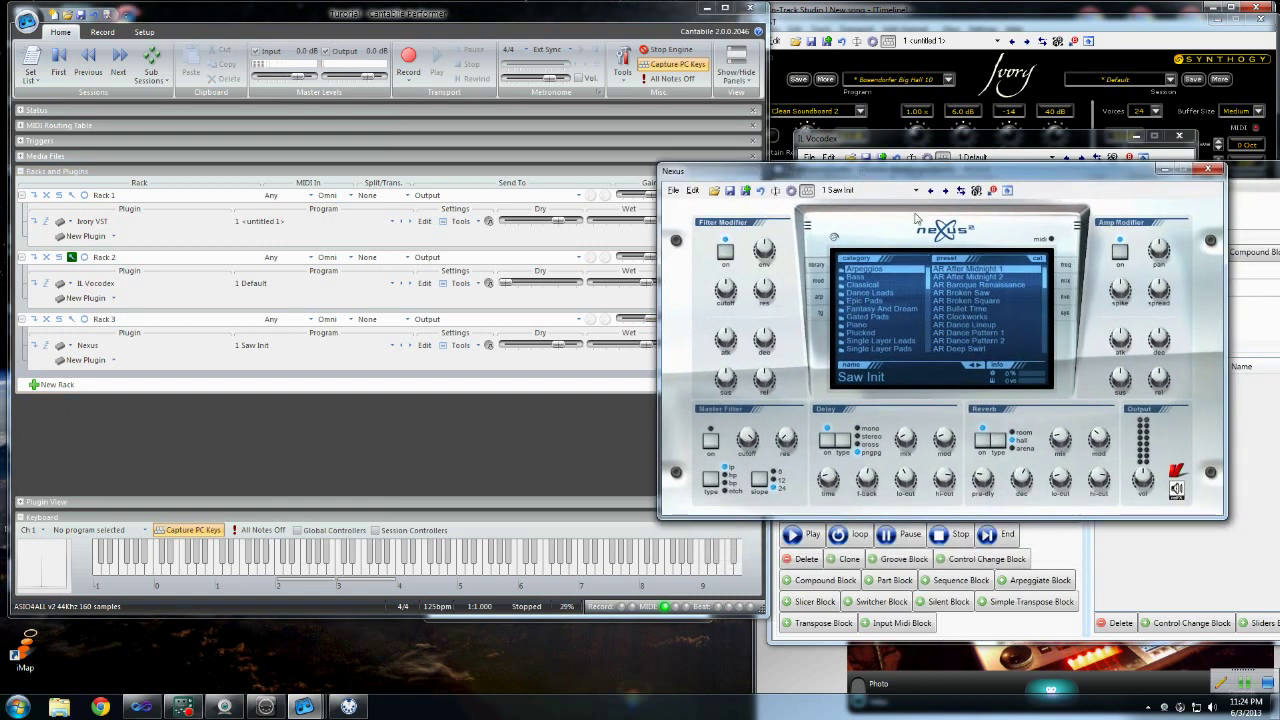
pyautogui.click(985, 294)
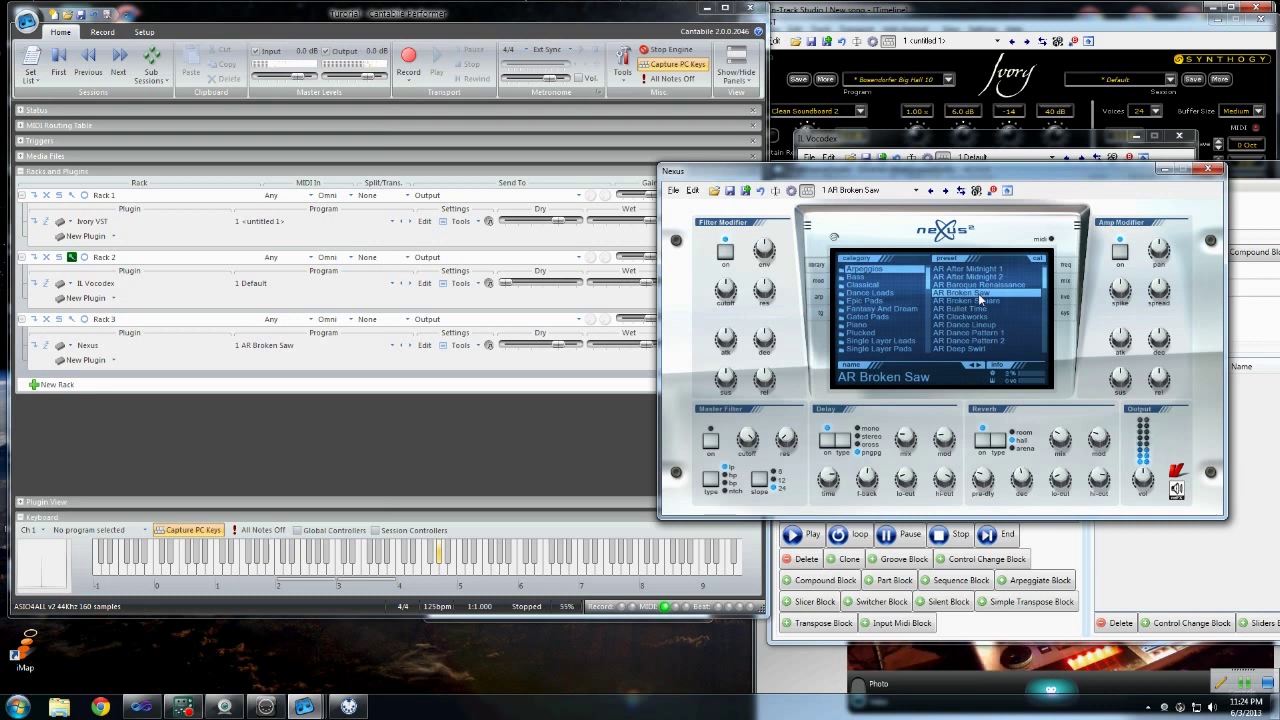
# Audition the Nexus arpeggio presets AR Dance Lineup, AR Dance Pattern 2, AR Phantasmic Seq and AR Warpcore in turn.
pyautogui.click(983, 326)
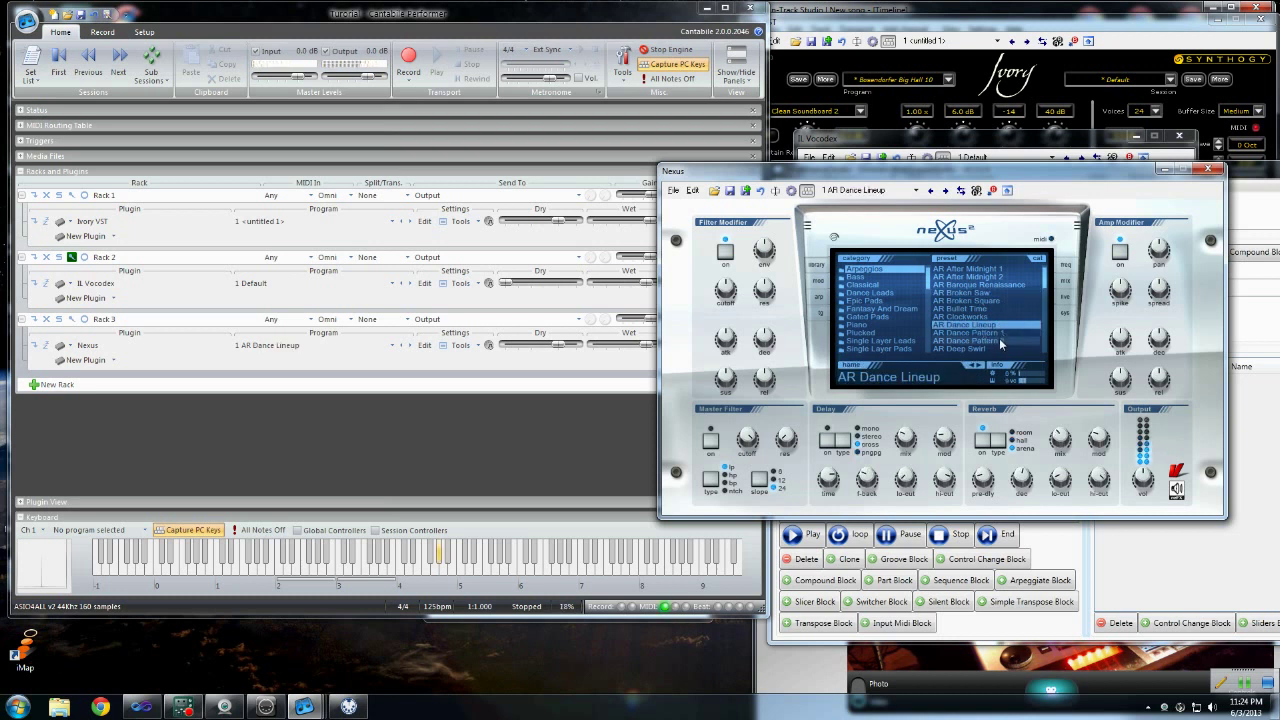
pyautogui.click(1000, 341)
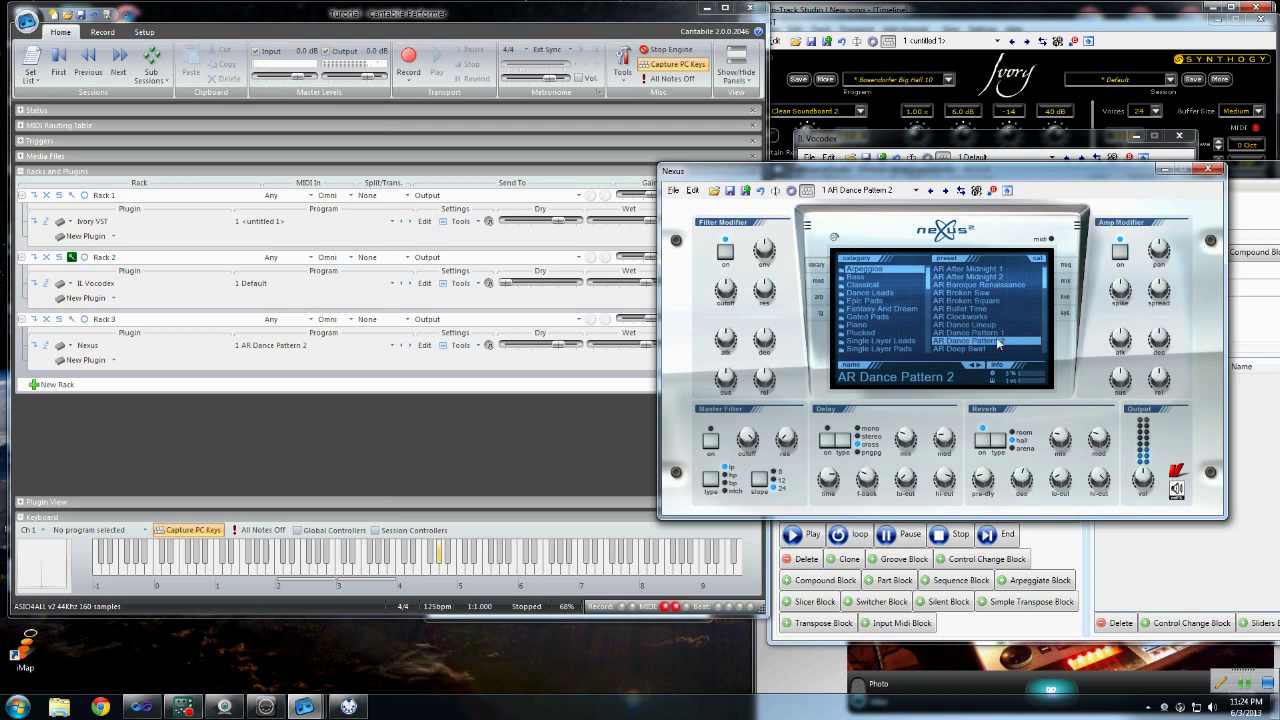
pyautogui.scroll(-5, 1000, 300)
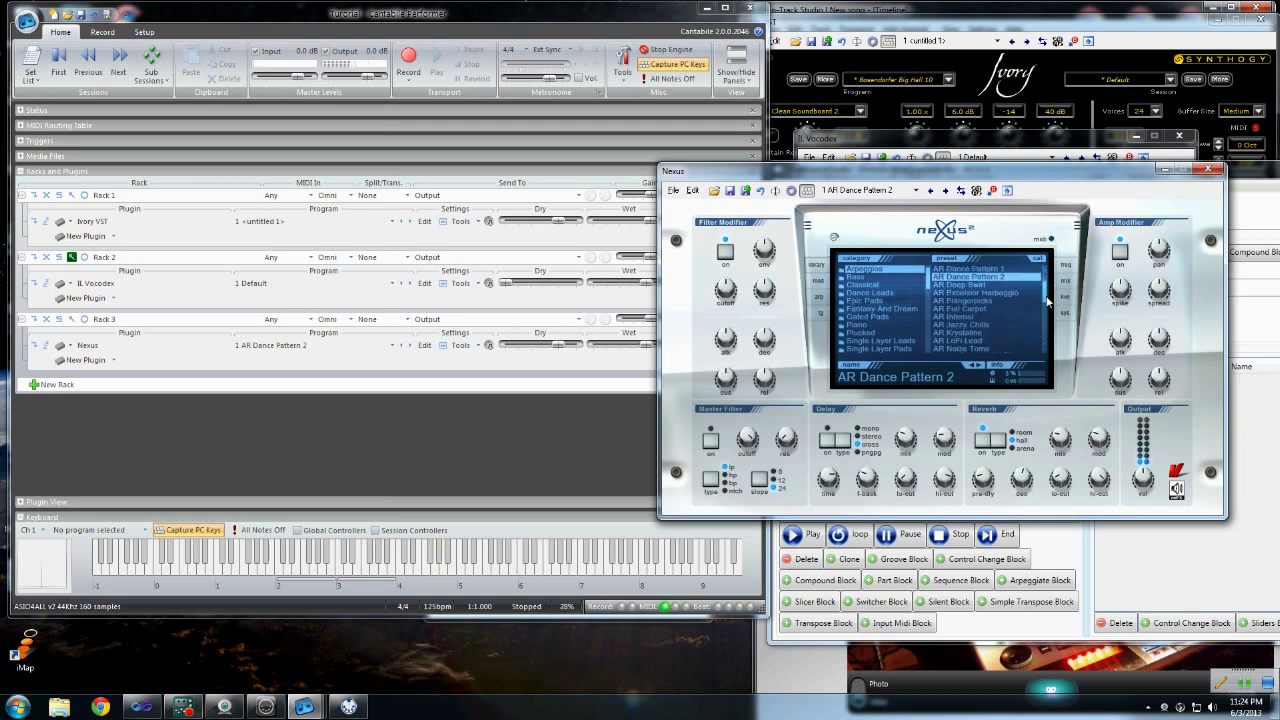
pyautogui.click(968, 326)
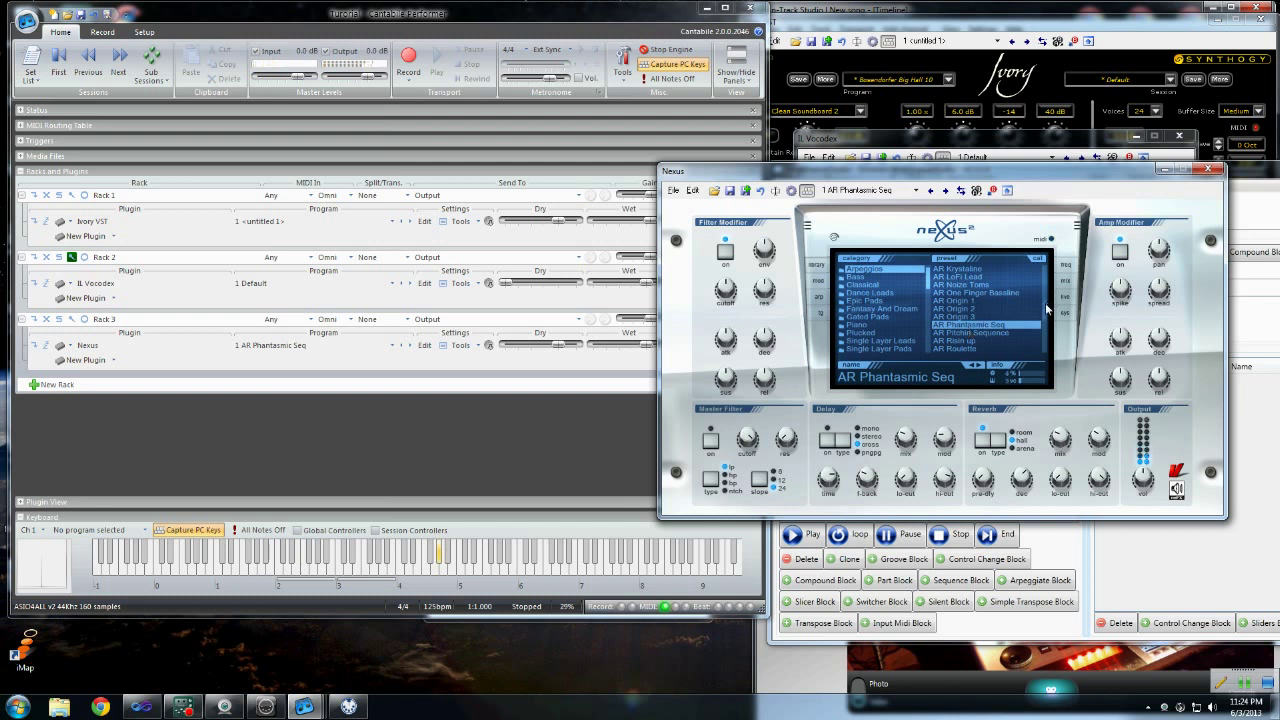
pyautogui.scroll(-5, 1020, 320)
pyautogui.click(1011, 333)
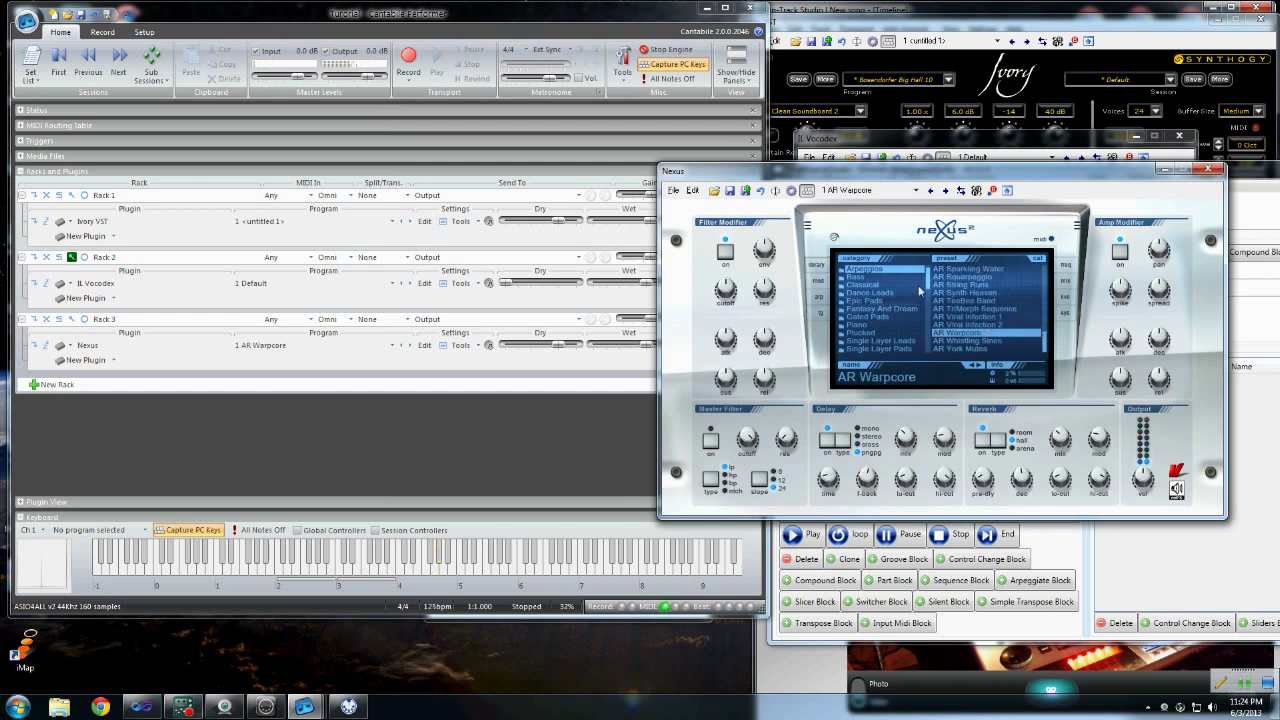
# Load the SQ Delta 140BPM preset from the XP SID category in Nexus.
pyautogui.scroll(-2, 928, 292)
pyautogui.moveTo(935, 296); pyautogui.dragTo(940, 333)
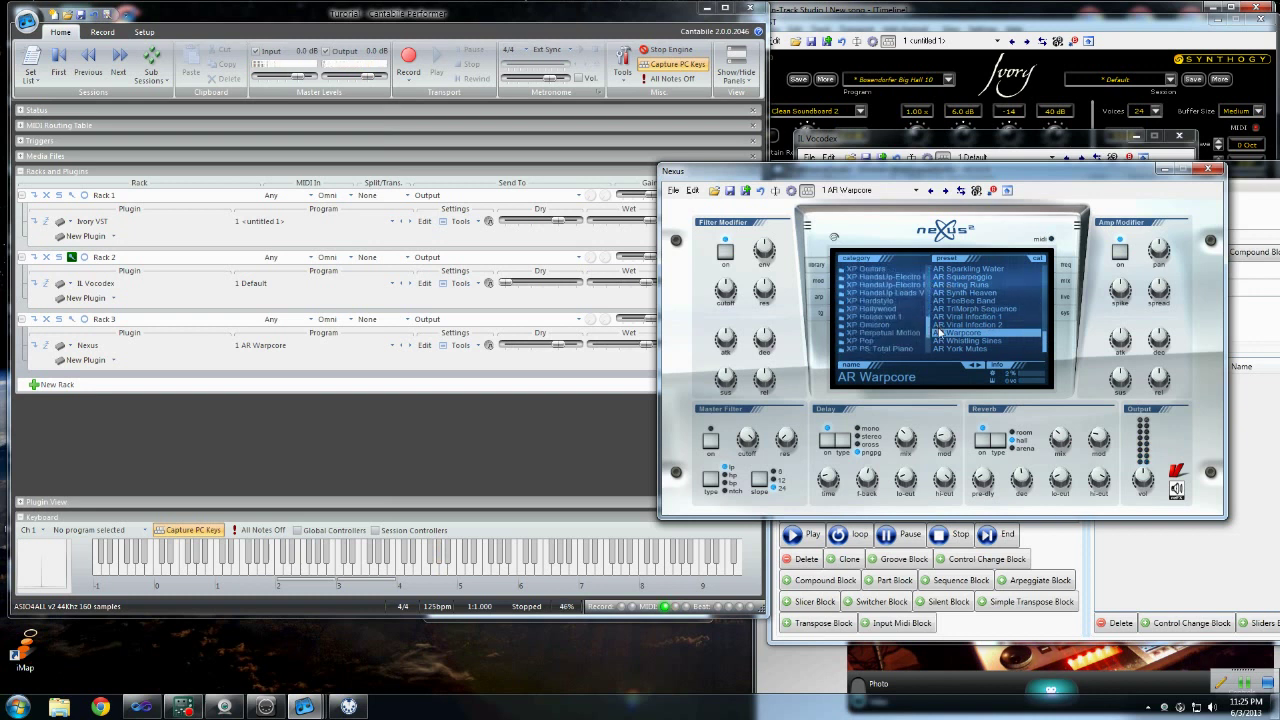
pyautogui.scroll(-2, 885, 310)
pyautogui.click(883, 343)
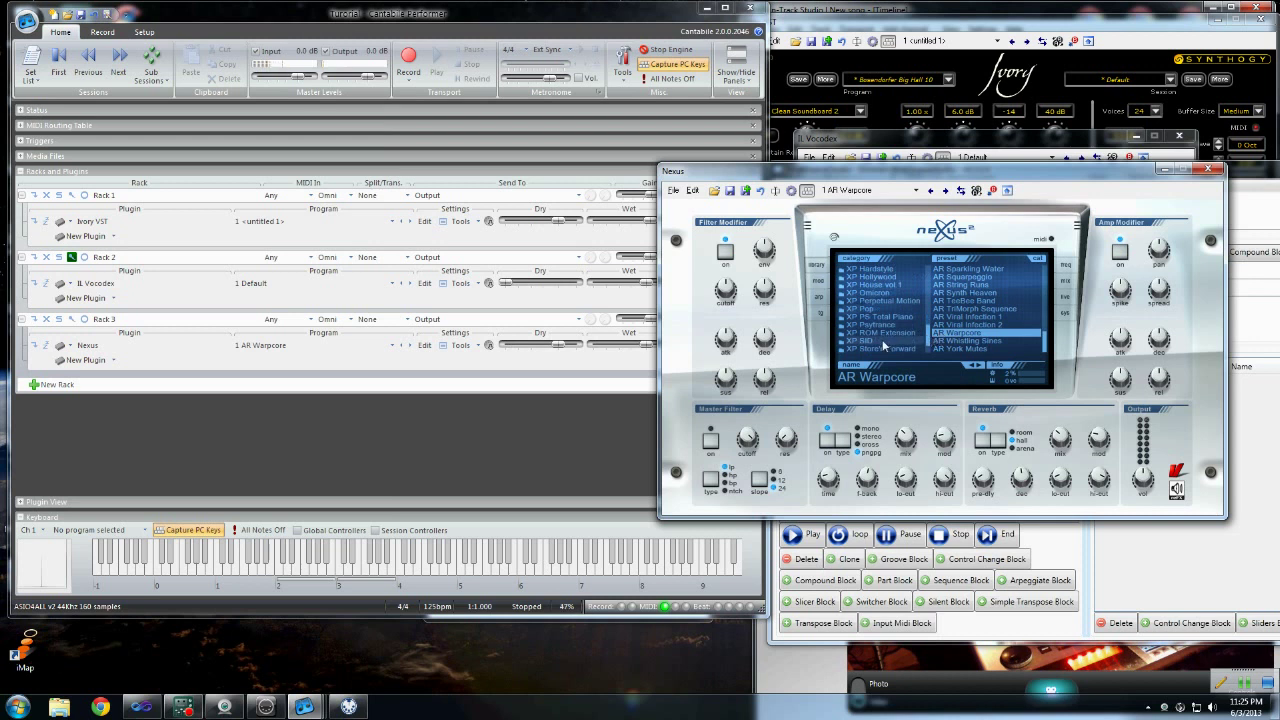
pyautogui.moveTo(1045, 273); pyautogui.dragTo(1043, 321)
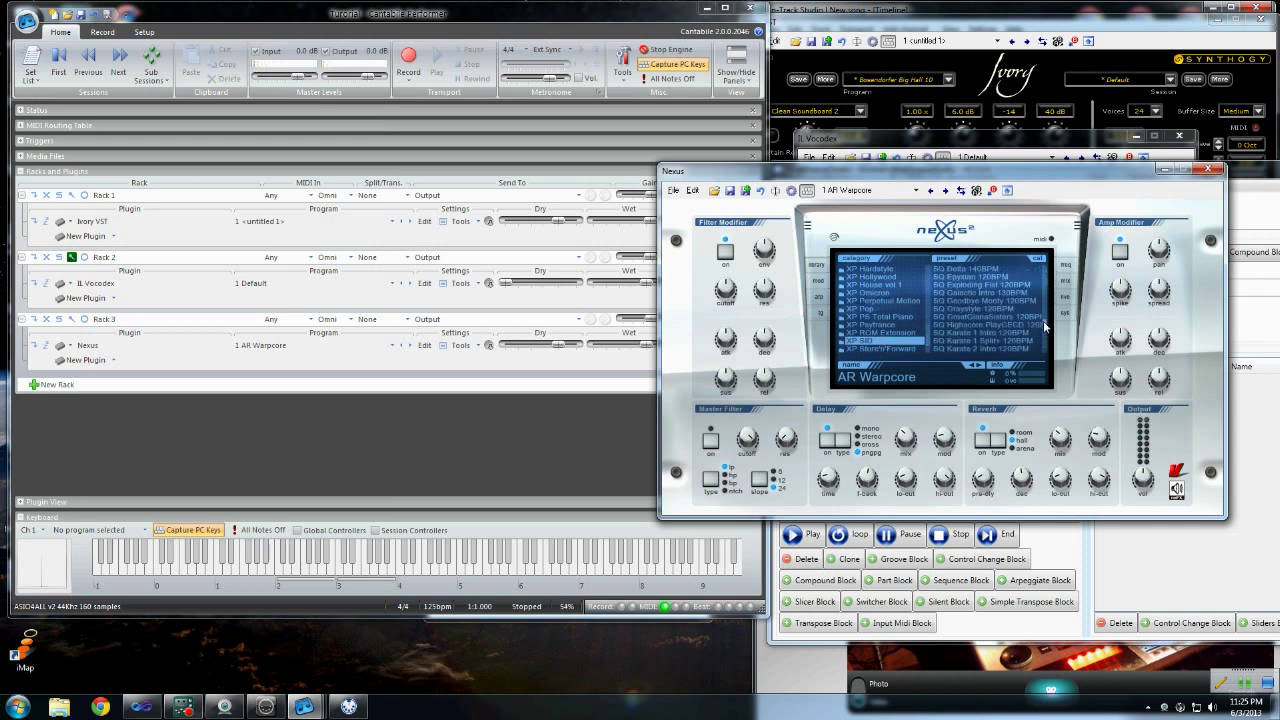
pyautogui.click(965, 270)
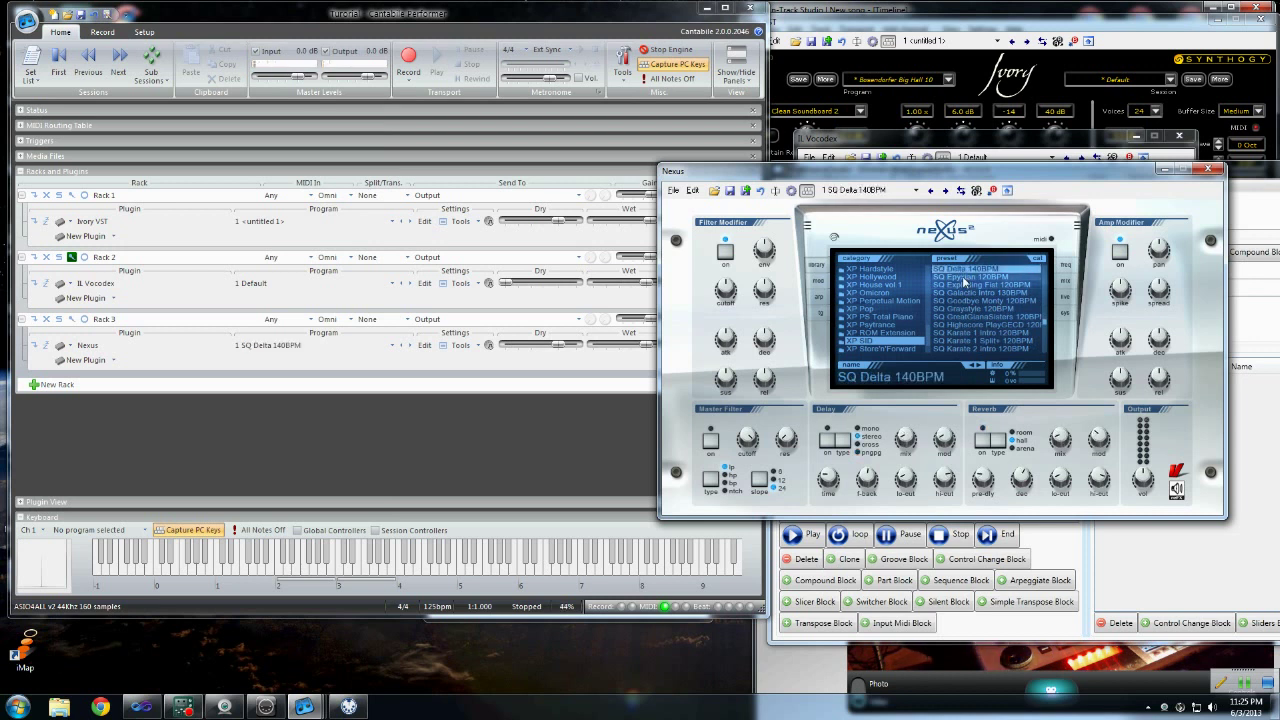